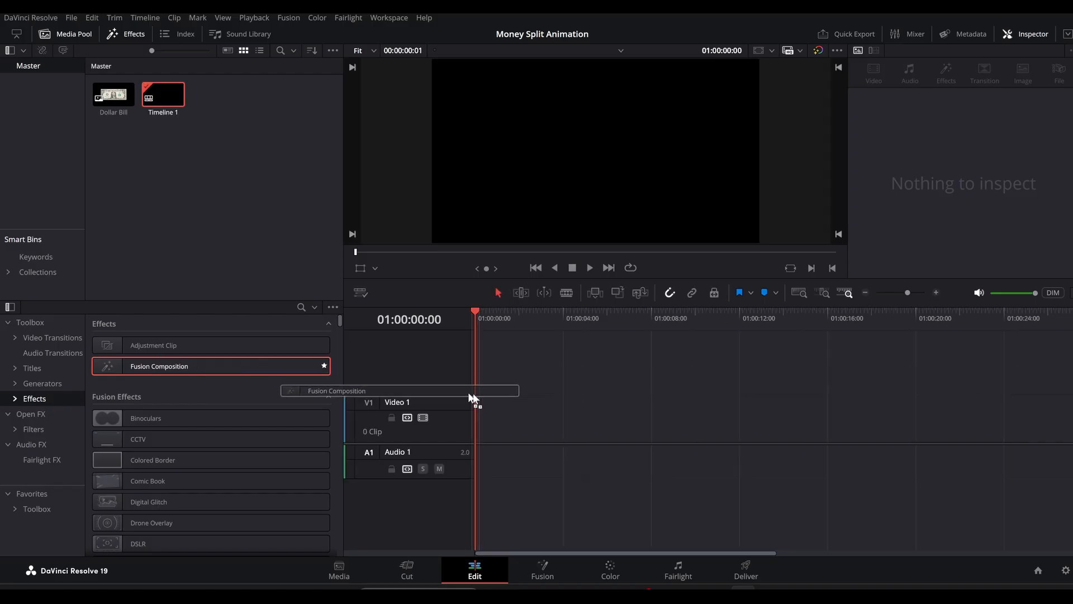
- Place a Fusion Composition lengthened to 251 frames at the start of Video 1 and open it in the Fusion page
{"action": "left_click", "coordinate": [569, 425]}
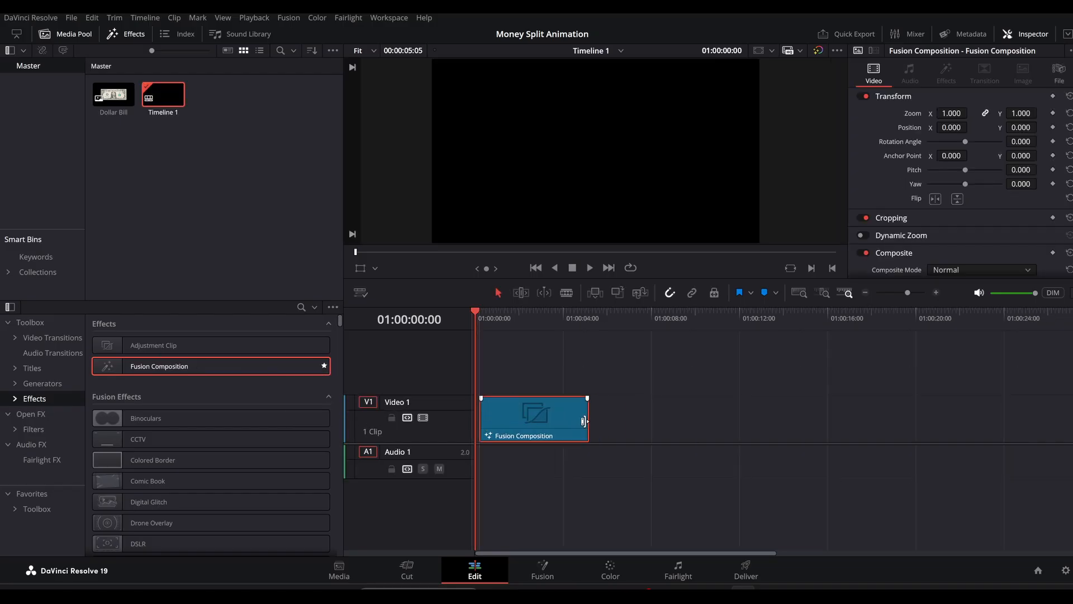
{"action": "left_click_drag", "start_coordinate": [583, 421], "coordinate": [705, 412]}
{"action": "left_click", "coordinate": [532, 567]}
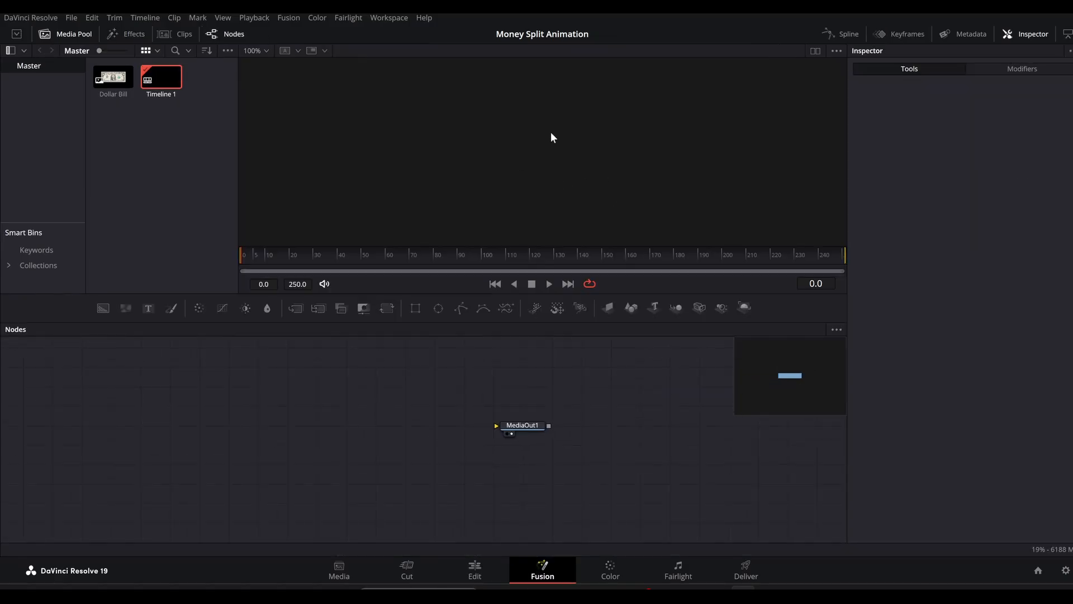
- Add a Background node feeding MediaOut1 and make it fully transparent with Alpha 0.0
{"action": "left_click_drag", "start_coordinate": [105, 313], "coordinate": [498, 426]}
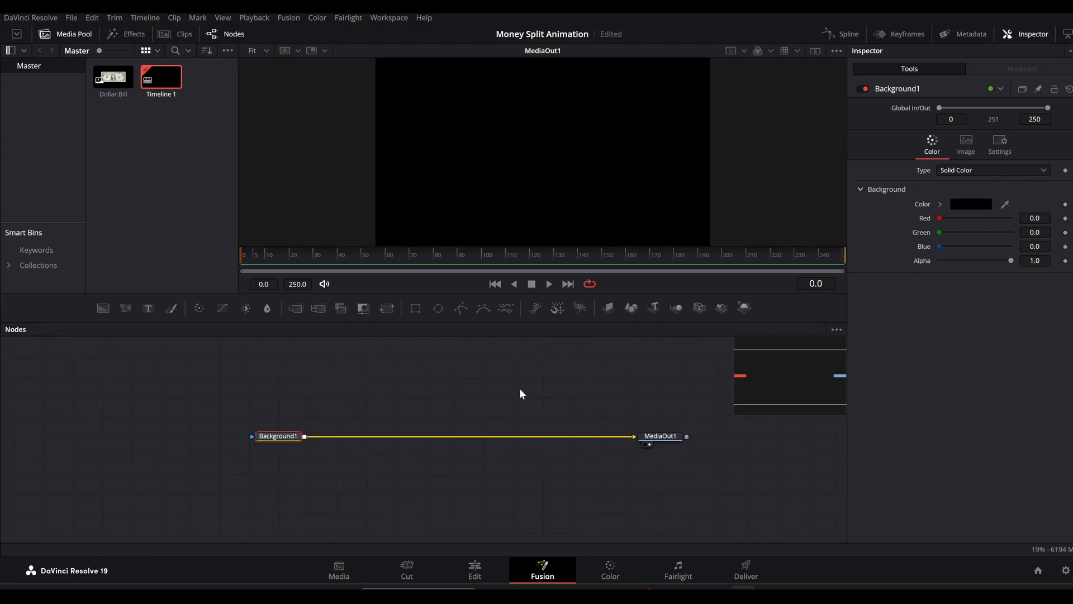
{"action": "left_click_drag", "start_coordinate": [1011, 261], "coordinate": [892, 262]}
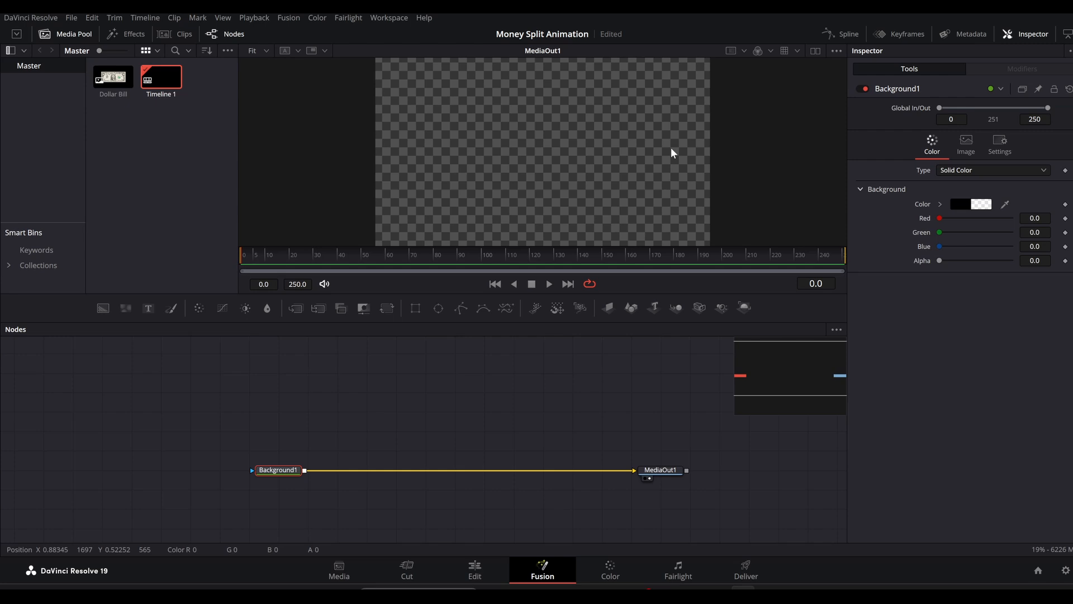
- Merge the Dollar Bill clip over the background and rename its media node to dollar
{"action": "scroll", "coordinate": [671, 147], "scroll_direction": "down", "scroll_amount": 1}
{"action": "left_click_drag", "start_coordinate": [113, 76], "coordinate": [303, 470]}
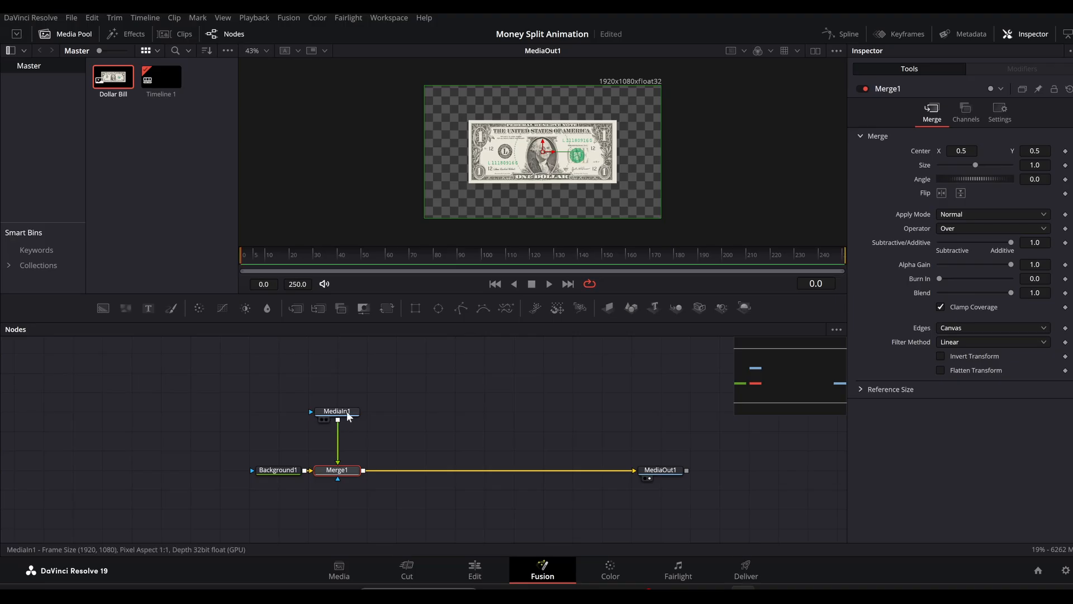
{"action": "left_click", "coordinate": [345, 415]}
{"action": "key", "text": "F2"}
{"action": "type", "text": "dolla"}
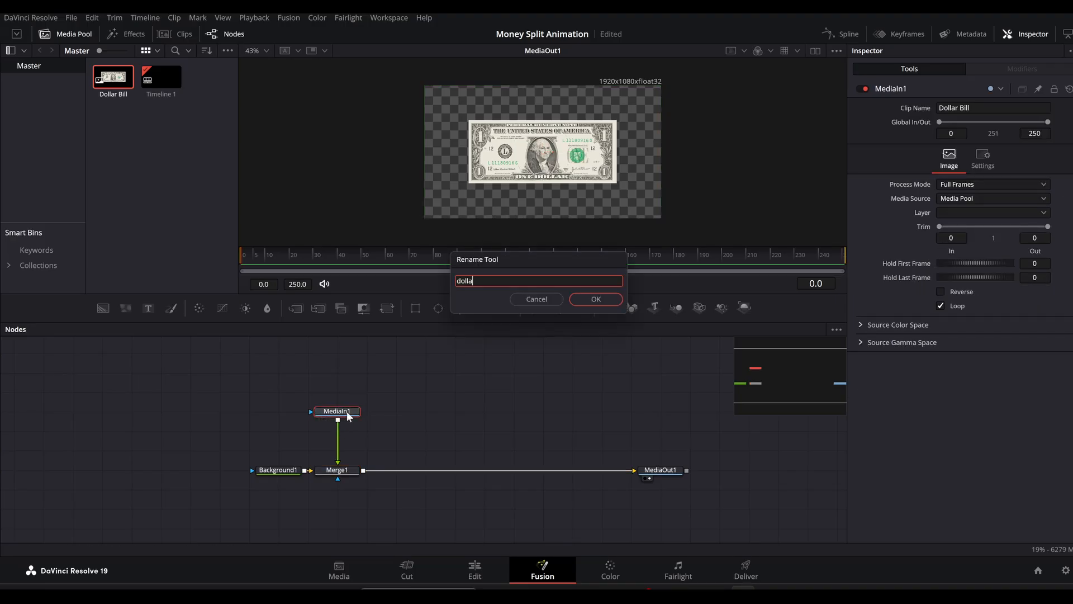
{"action": "type", "text": "r"}
{"action": "key", "text": "Return"}
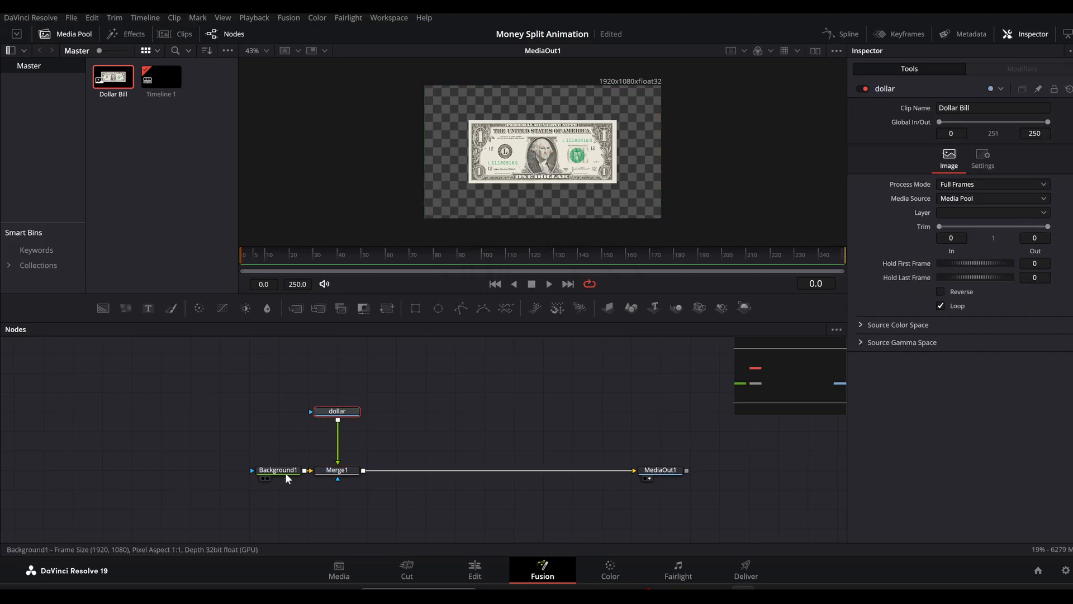
- Space out the nodes and mask dollar with a rectangle about 0.89 high, centred near X 0.173, keeping only the bill's left part
{"action": "left_click_drag", "start_coordinate": [283, 474], "coordinate": [255, 474]}
{"action": "left_click_drag", "start_coordinate": [355, 416], "coordinate": [336, 377]}
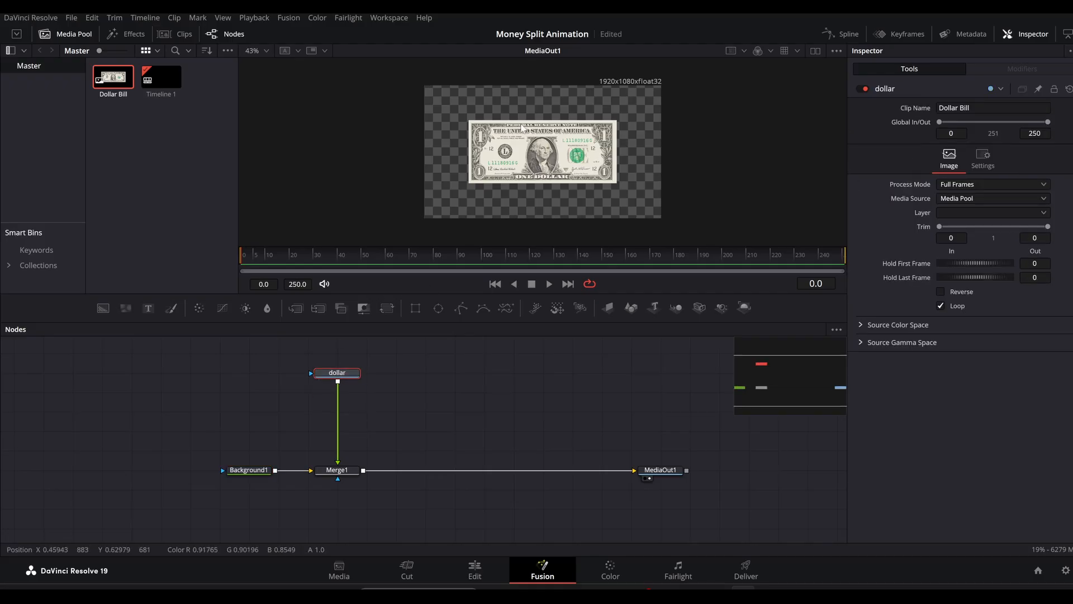
{"action": "left_click", "coordinate": [414, 311]}
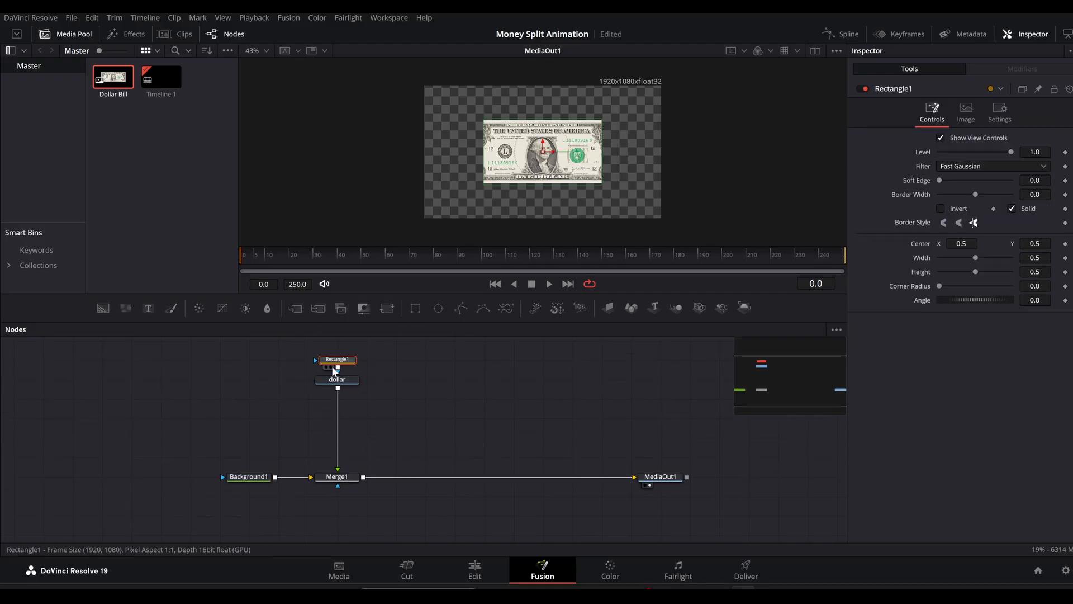
{"action": "left_click_drag", "start_coordinate": [557, 185], "coordinate": [558, 210]}
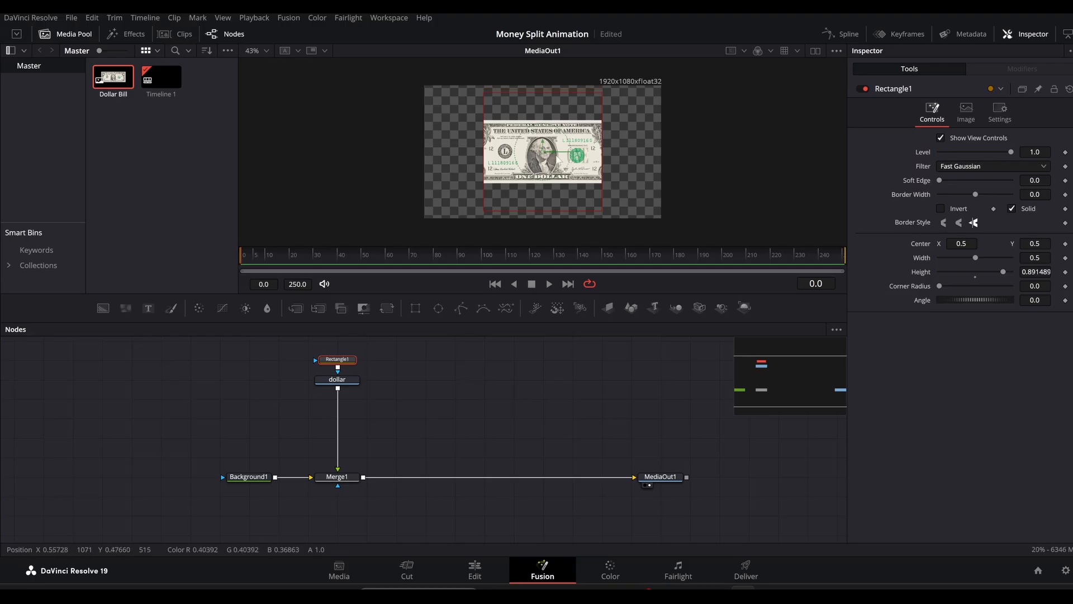
{"action": "left_click_drag", "start_coordinate": [549, 152], "coordinate": [472, 156]}
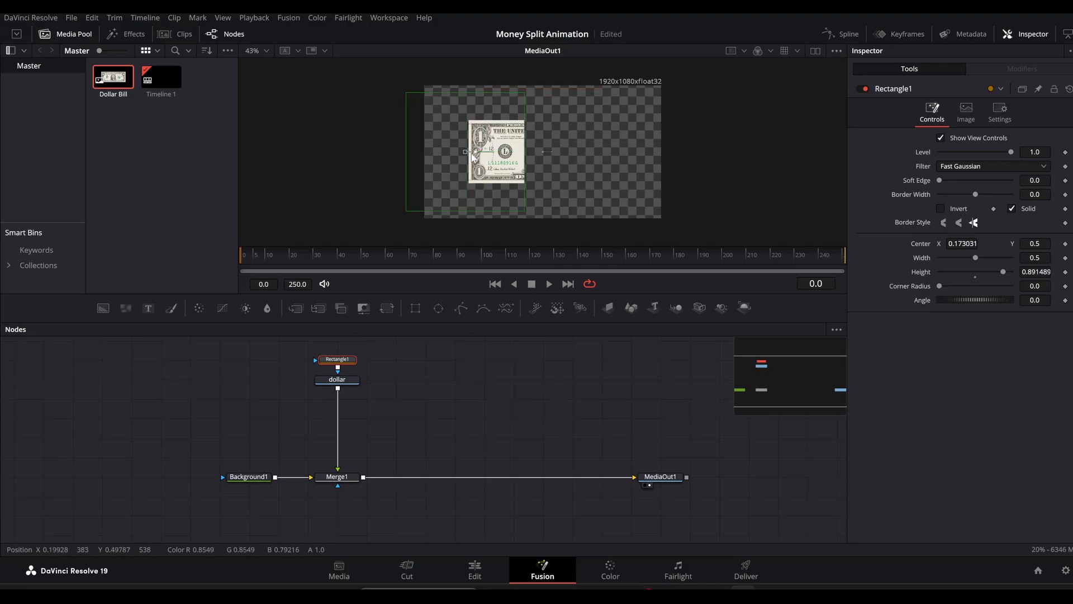
- Duplicate the masked dollar node into the composite with its own merge and invert the copy's rectangle mask
{"action": "left_click_drag", "start_coordinate": [388, 351], "coordinate": [345, 383]}
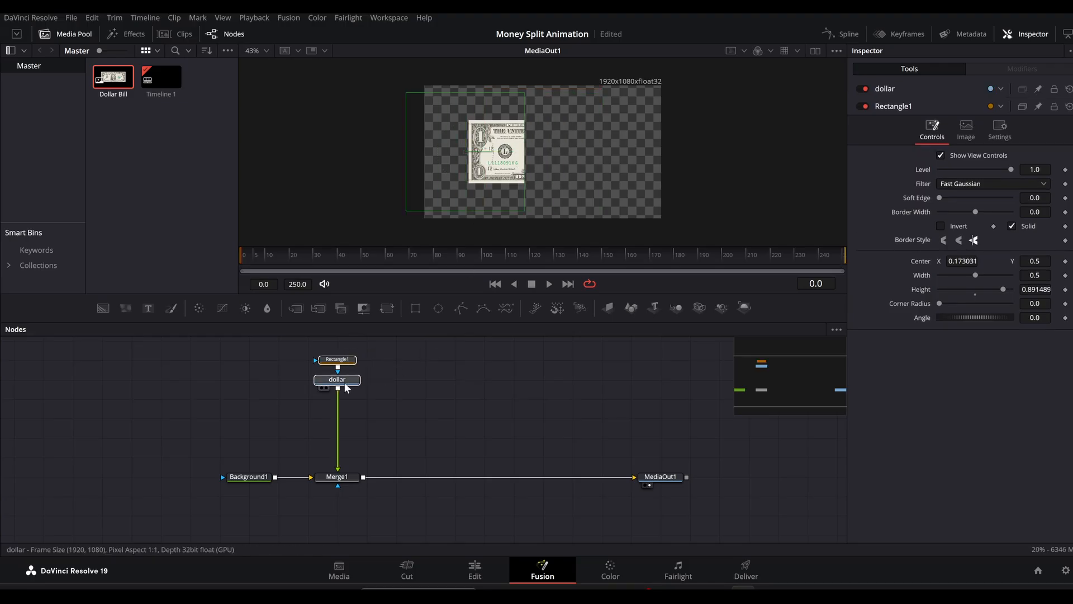
{"action": "left_click_drag", "start_coordinate": [249, 477], "coordinate": [161, 477]}
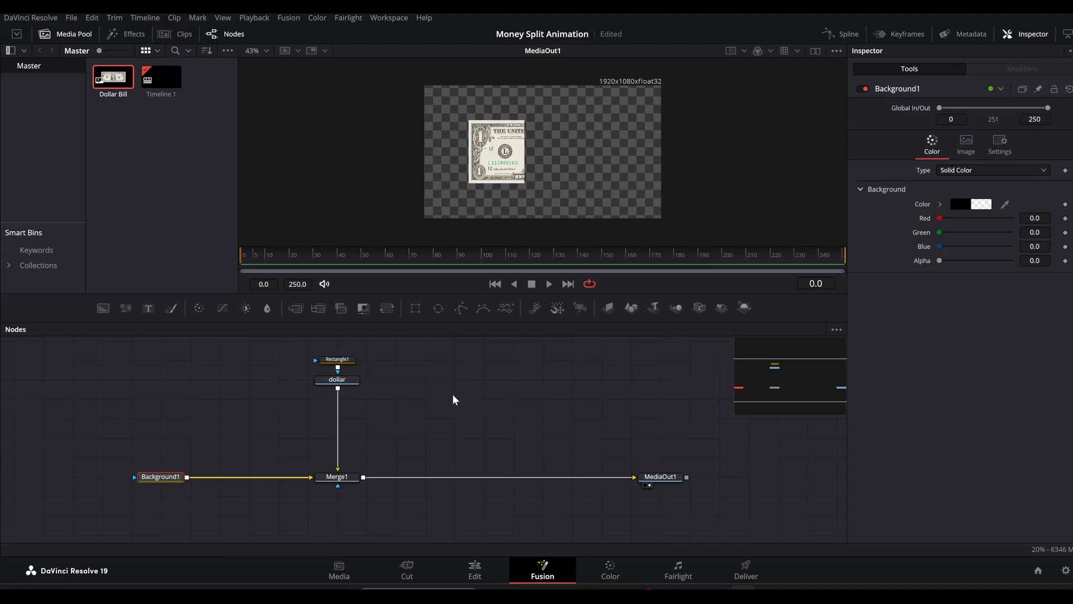
{"action": "key", "text": "ctrl+v"}
{"action": "left_click_drag", "start_coordinate": [386, 399], "coordinate": [361, 477]}
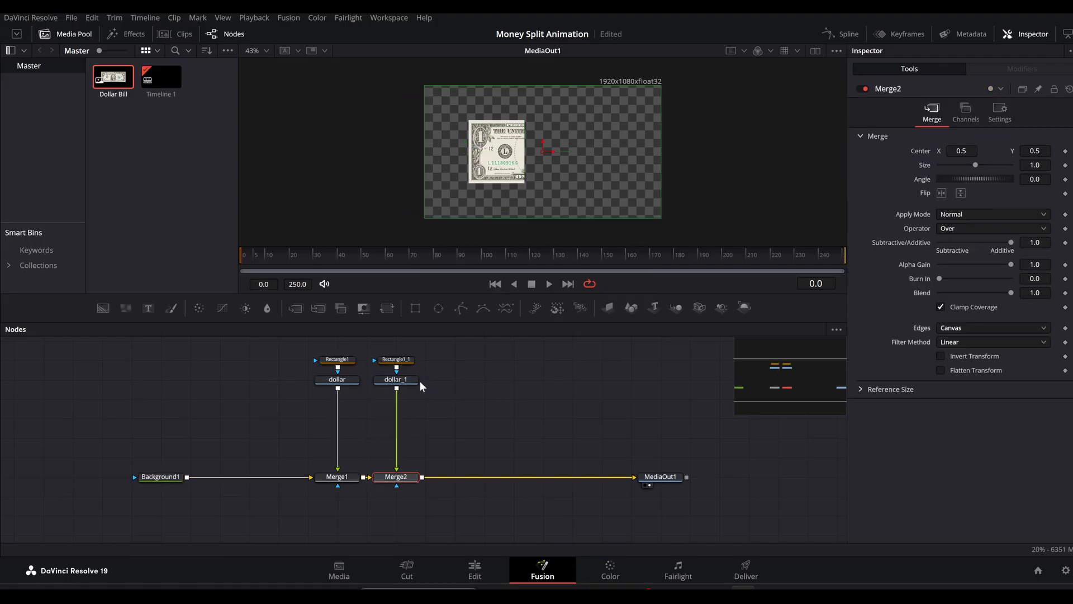
{"action": "left_click", "coordinate": [407, 364]}
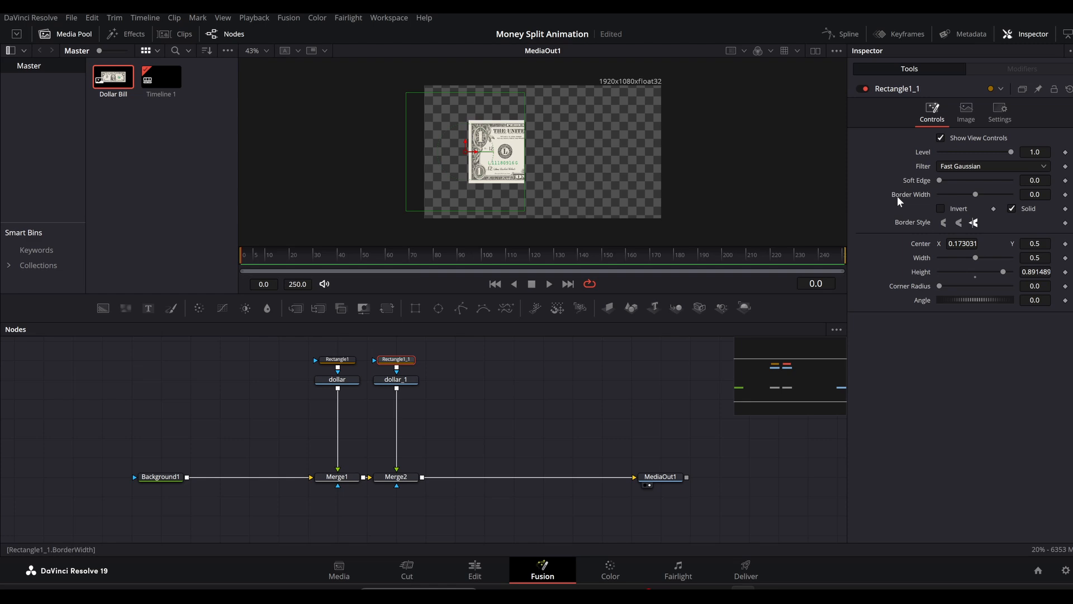
{"action": "left_click", "coordinate": [961, 214]}
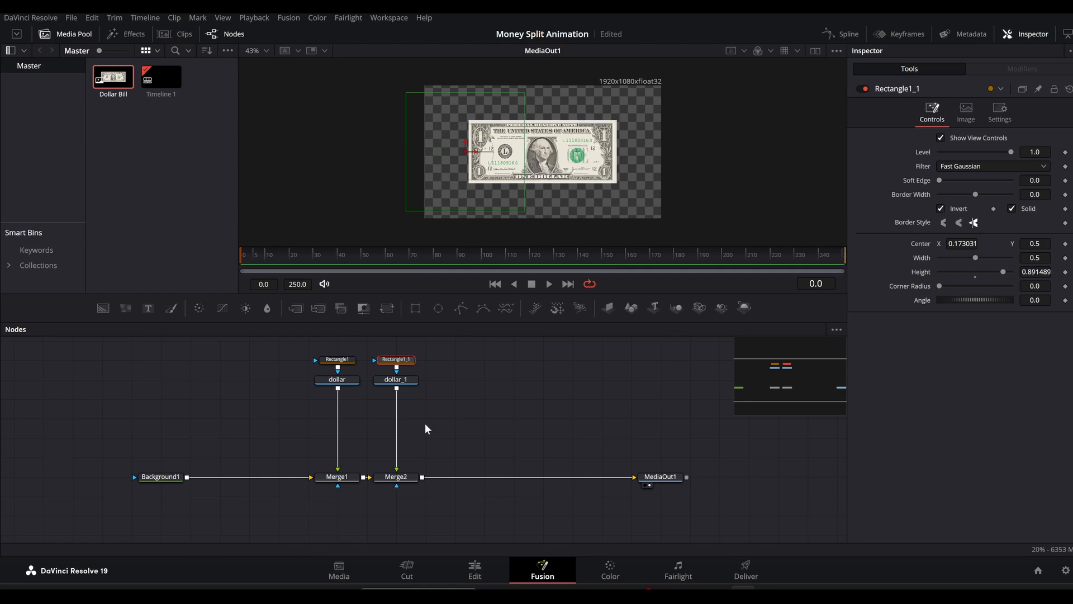
- Delete the second merge and rebuild it so dollar_1 merges over dollar before feeding Merge1
{"action": "left_click_drag", "start_coordinate": [446, 433], "coordinate": [389, 515]}
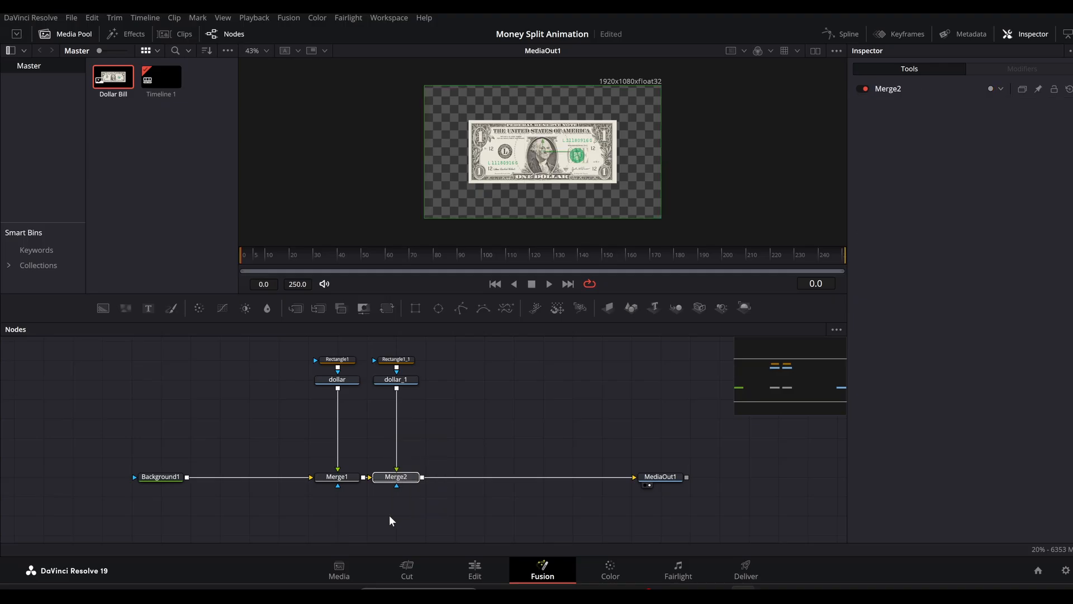
{"action": "key", "text": "Delete"}
{"action": "left_click_drag", "start_coordinate": [430, 347], "coordinate": [430, 397]}
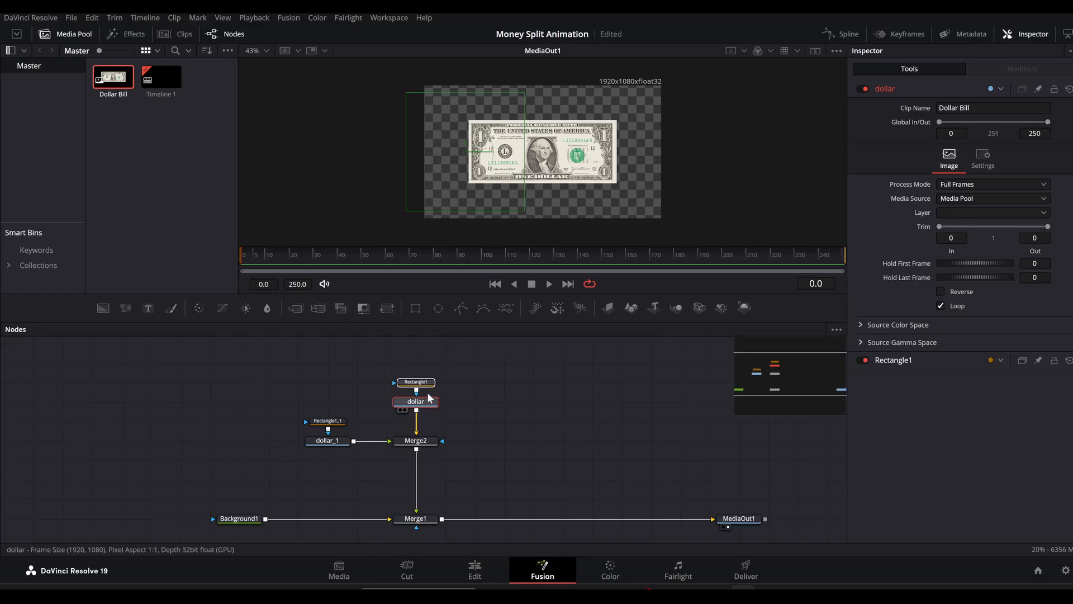
{"action": "left_click", "coordinate": [495, 407]}
- Add a Transform node after dollar and shift the bill's left part to Center X 0.469
{"action": "left_click", "coordinate": [416, 403]}
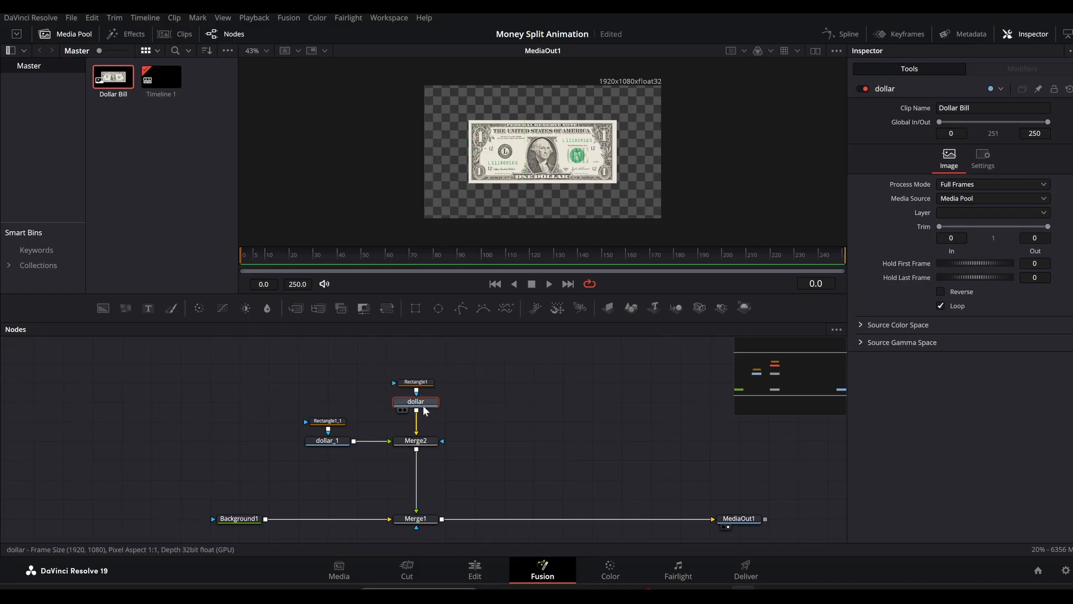
{"action": "left_click", "coordinate": [385, 308]}
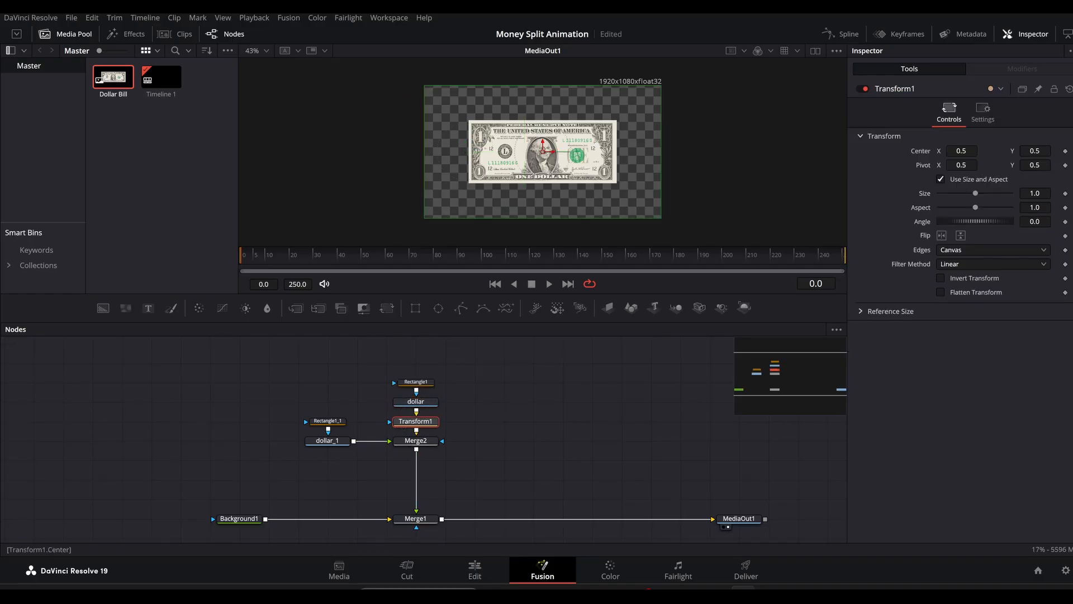
{"action": "left_click_drag", "start_coordinate": [962, 151], "coordinate": [964, 157]}
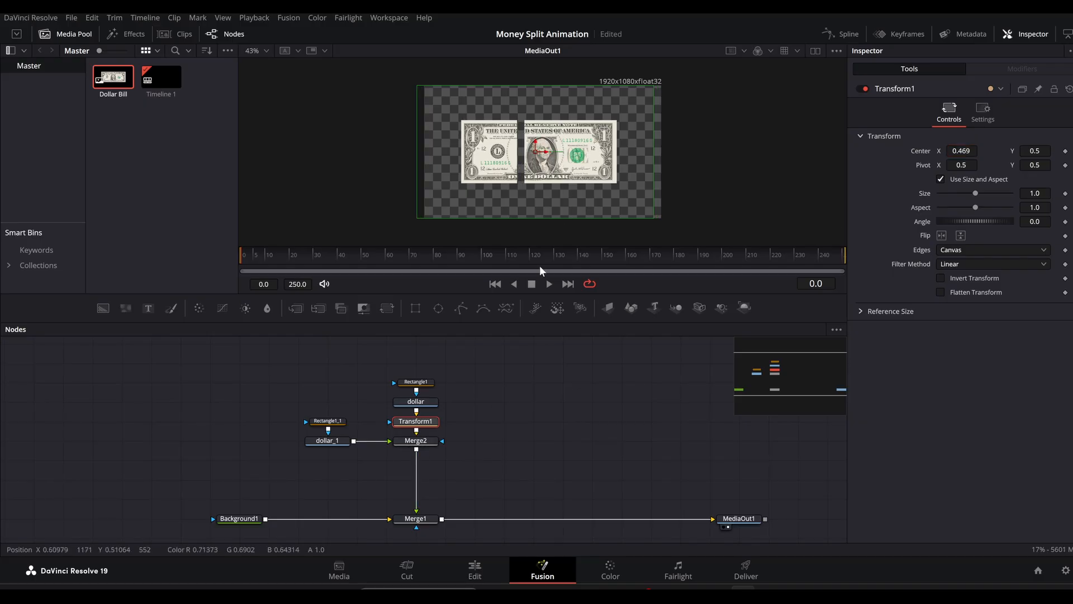
- Shift the bill's right part slightly away through Merge2's Center X and narrow the gap with Transform1's Center X at 0.487
{"action": "left_click", "coordinate": [420, 441]}
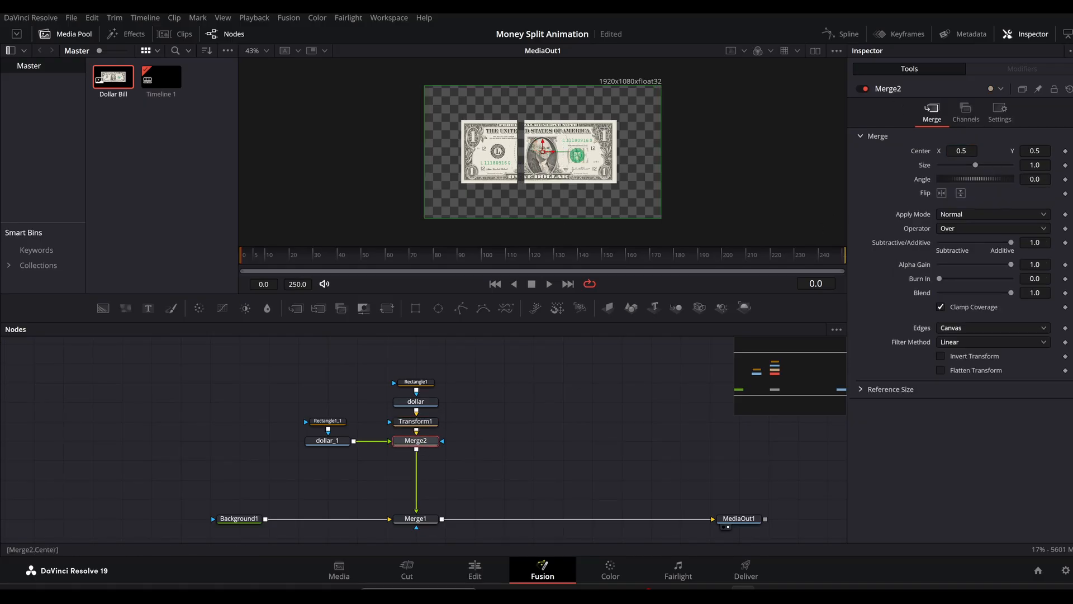
{"action": "left_click_drag", "start_coordinate": [962, 151], "coordinate": [973, 151]}
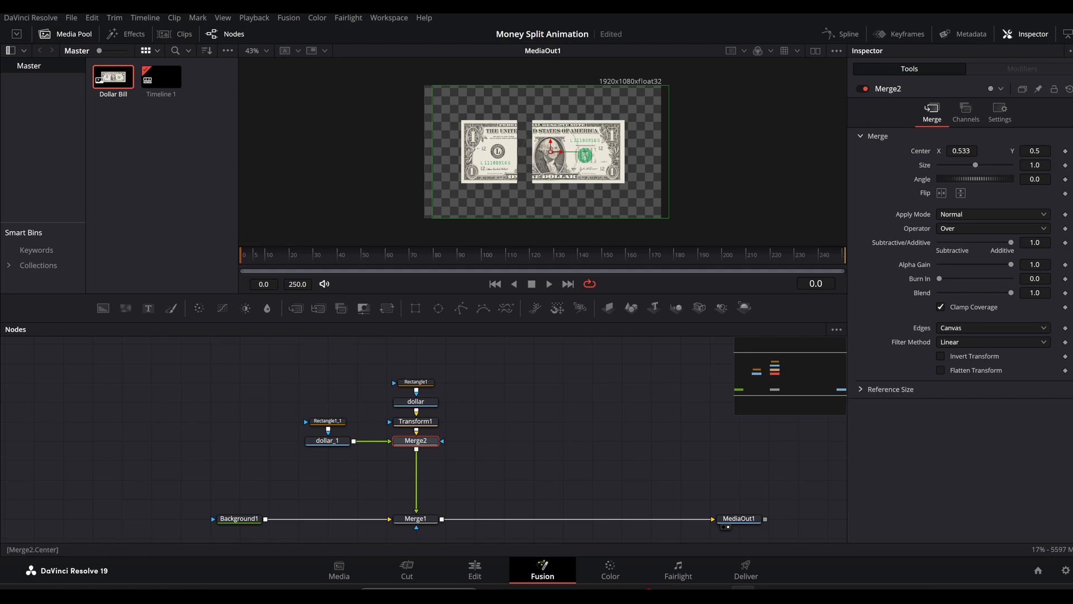
{"action": "left_click_drag", "start_coordinate": [962, 151], "coordinate": [956, 151]}
{"action": "left_click", "coordinate": [433, 423]}
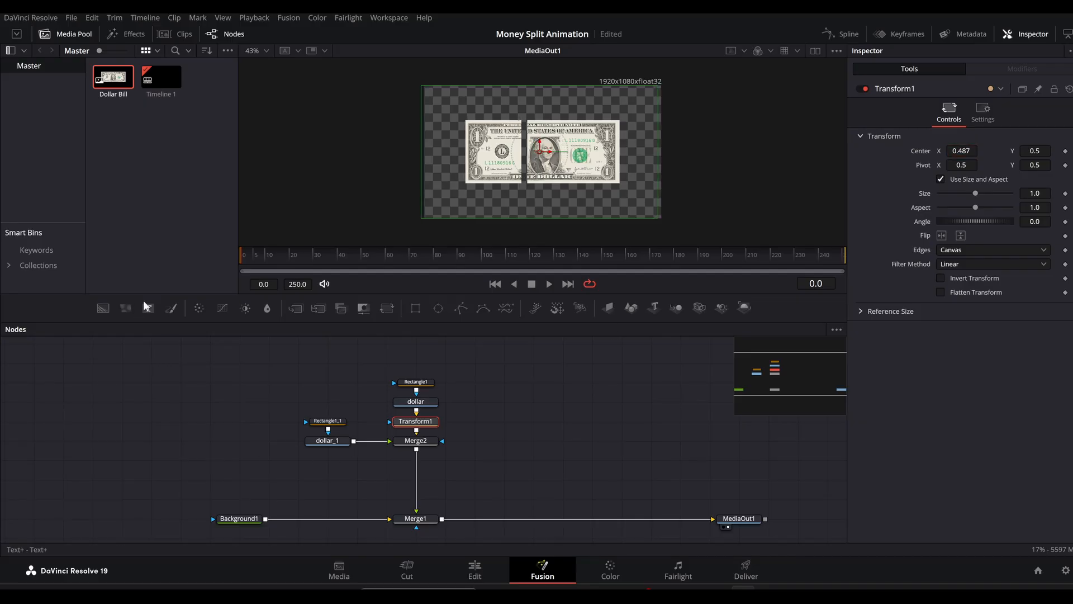
- Merge a Text+ node over the bill after Merge2 and enter a long row of hyphens as its text
{"action": "left_click_drag", "start_coordinate": [345, 468], "coordinate": [417, 453]}
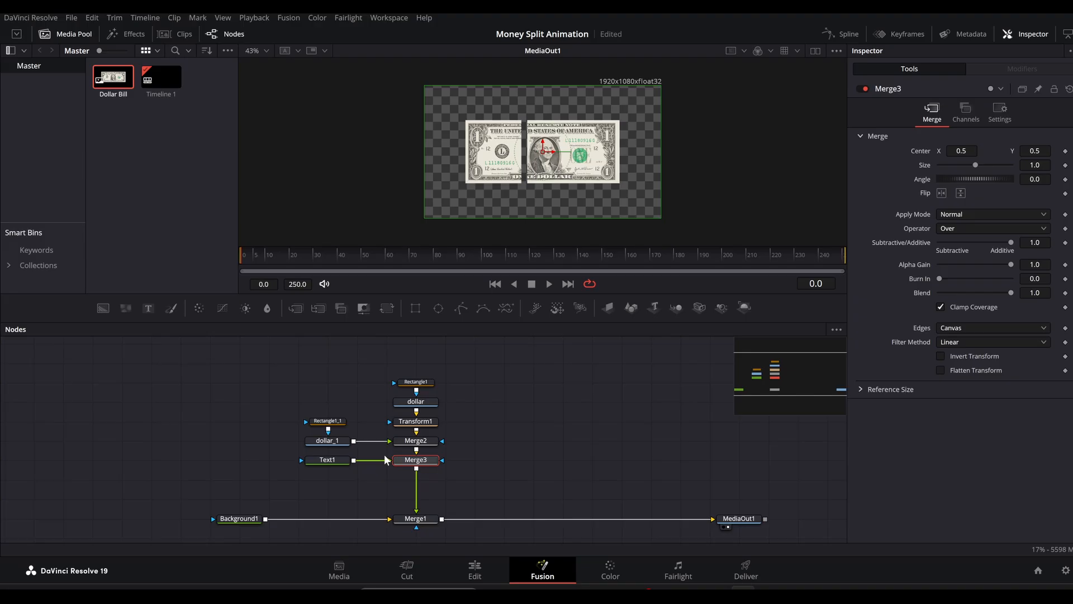
{"action": "left_click", "coordinate": [341, 461]}
{"action": "left_click", "coordinate": [945, 234]}
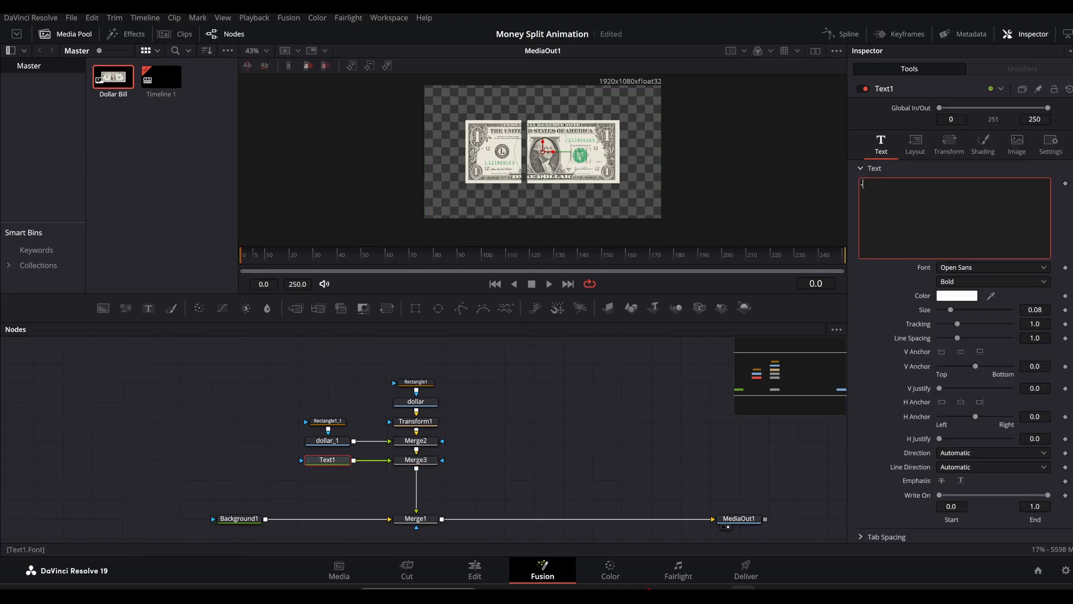
{"action": "type", "text": "--------"}
{"action": "key", "text": "ctrl+a"}
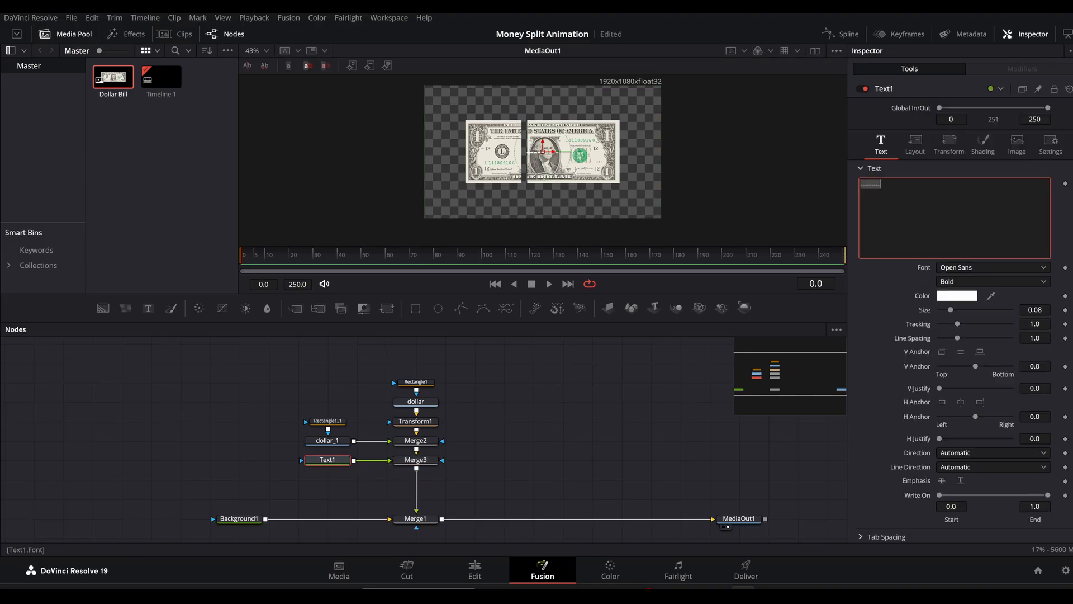
{"action": "type", "text": "----------------------------------------"}
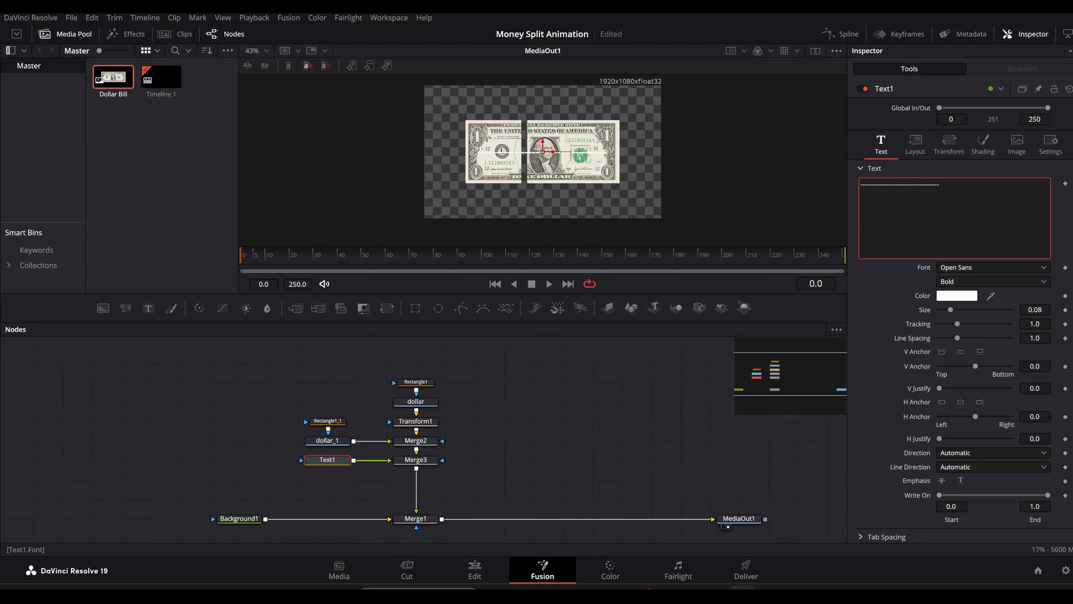
- Set the dashed text's font to Georgia and its tracking to 1.081
{"action": "left_click", "coordinate": [970, 269]}
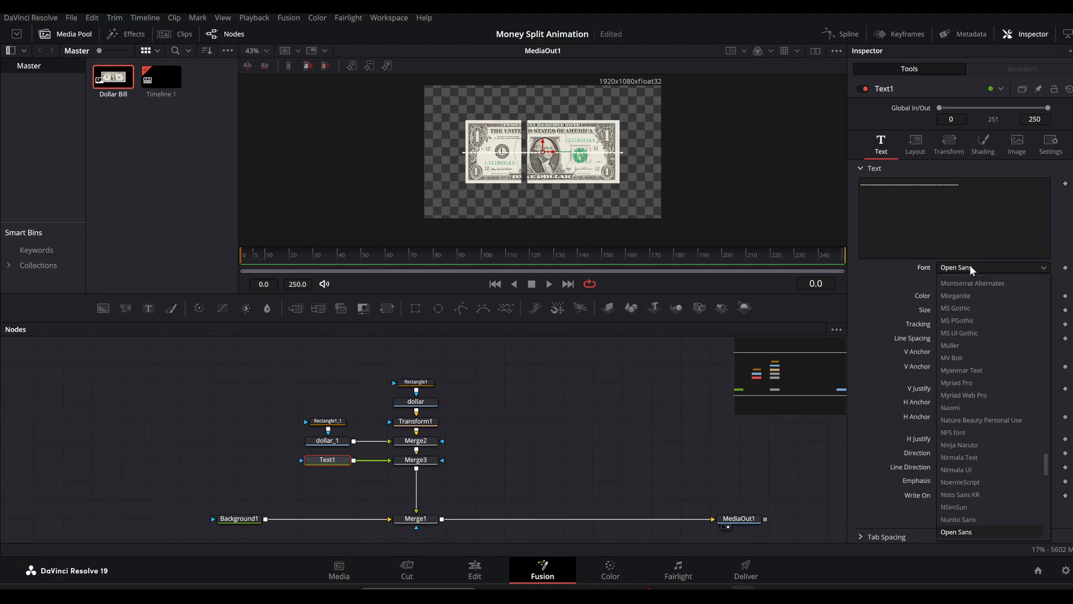
{"action": "key", "text": "g"}
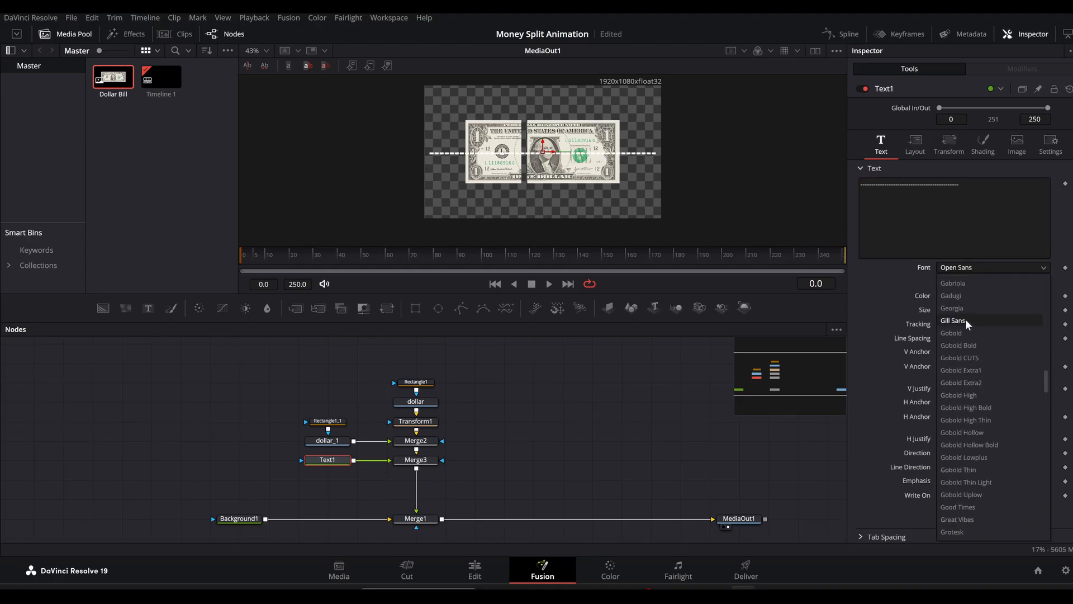
{"action": "left_click", "coordinate": [958, 307]}
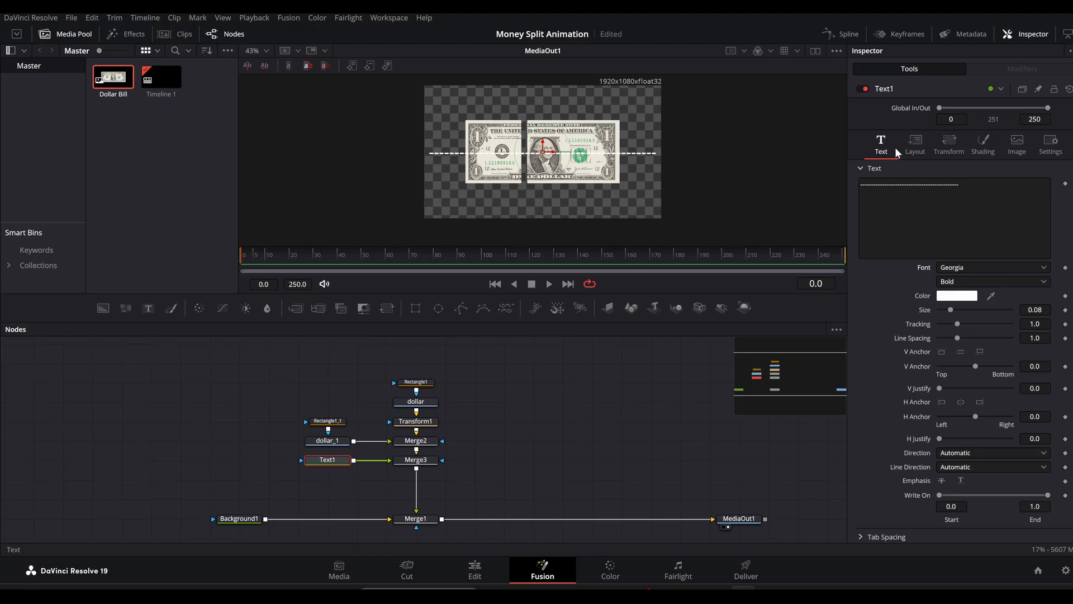
{"action": "left_click_drag", "start_coordinate": [1035, 324], "coordinate": [1043, 324]}
- Make the text transform apply to Lines and rotate the dashed line 90 degrees about Z
{"action": "left_click", "coordinate": [947, 146]}
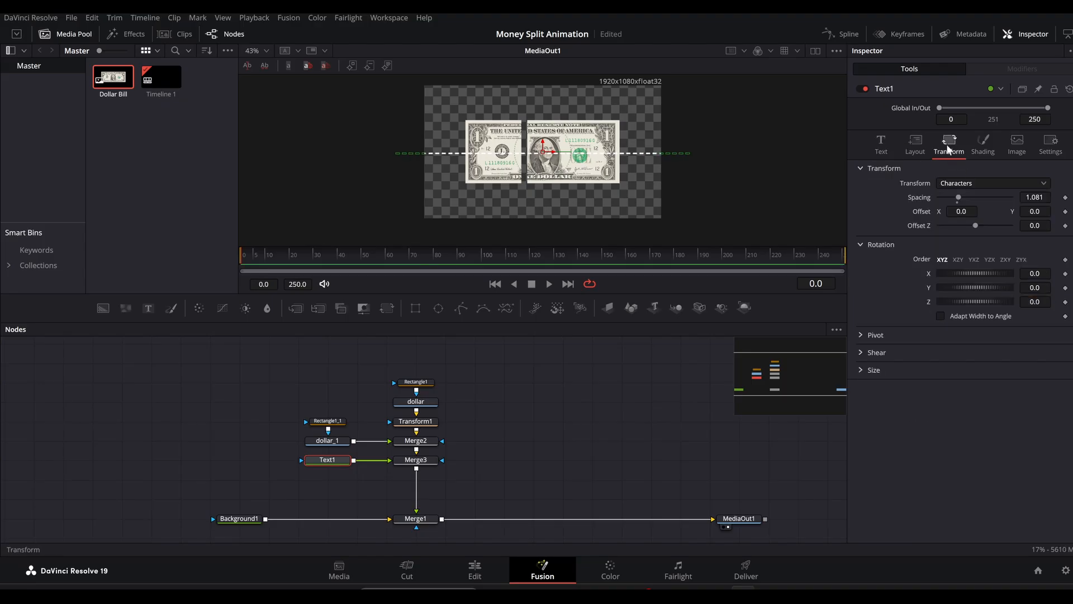
{"action": "left_click", "coordinate": [961, 183]}
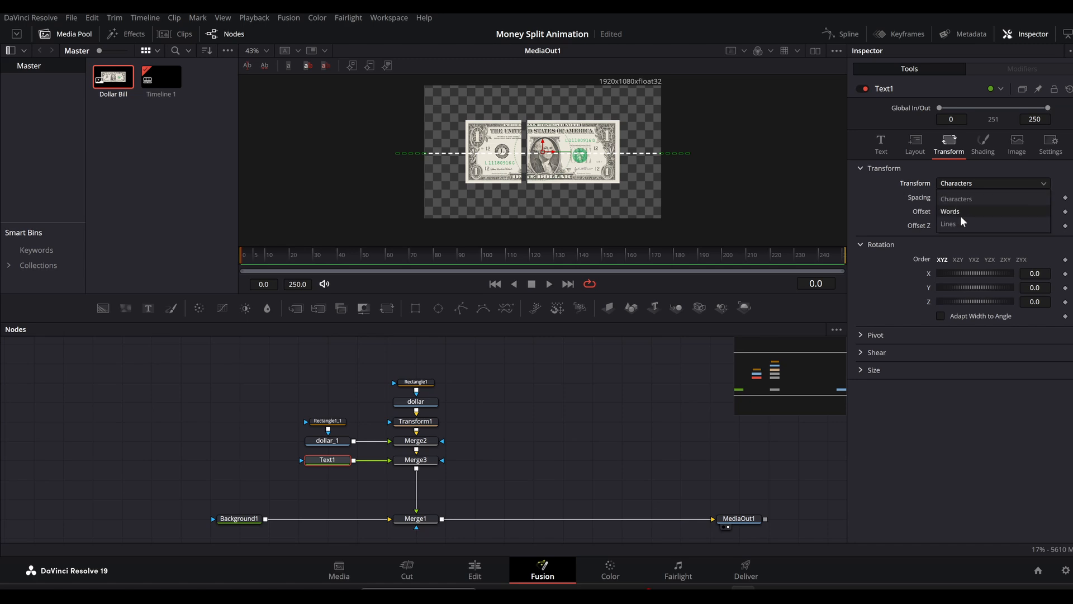
{"action": "left_click", "coordinate": [955, 226]}
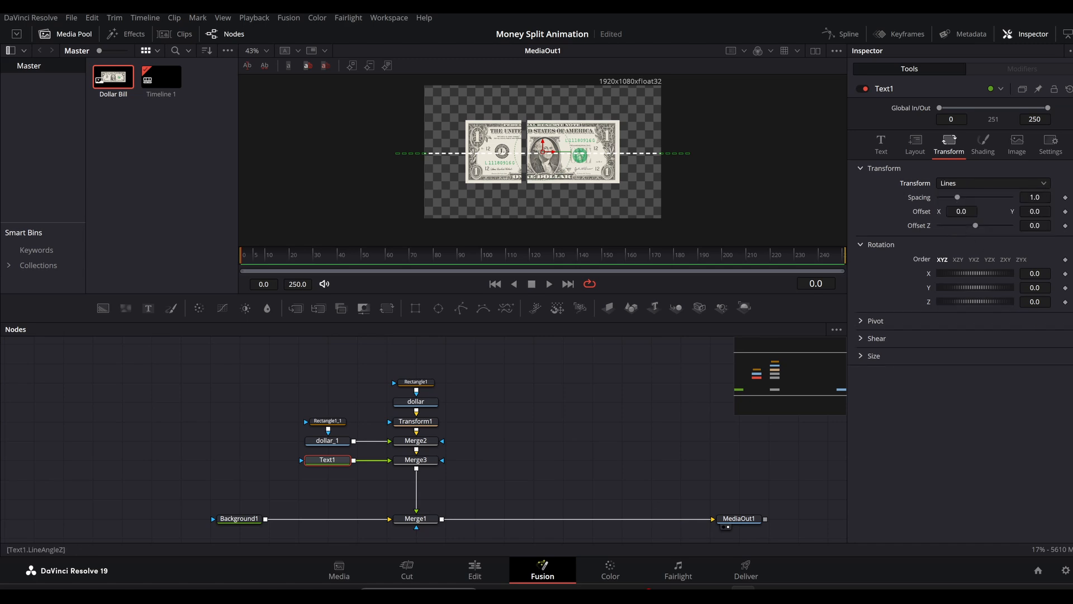
{"action": "left_click", "coordinate": [1030, 301]}
{"action": "type", "text": "9"}
{"action": "key", "text": "Return"}
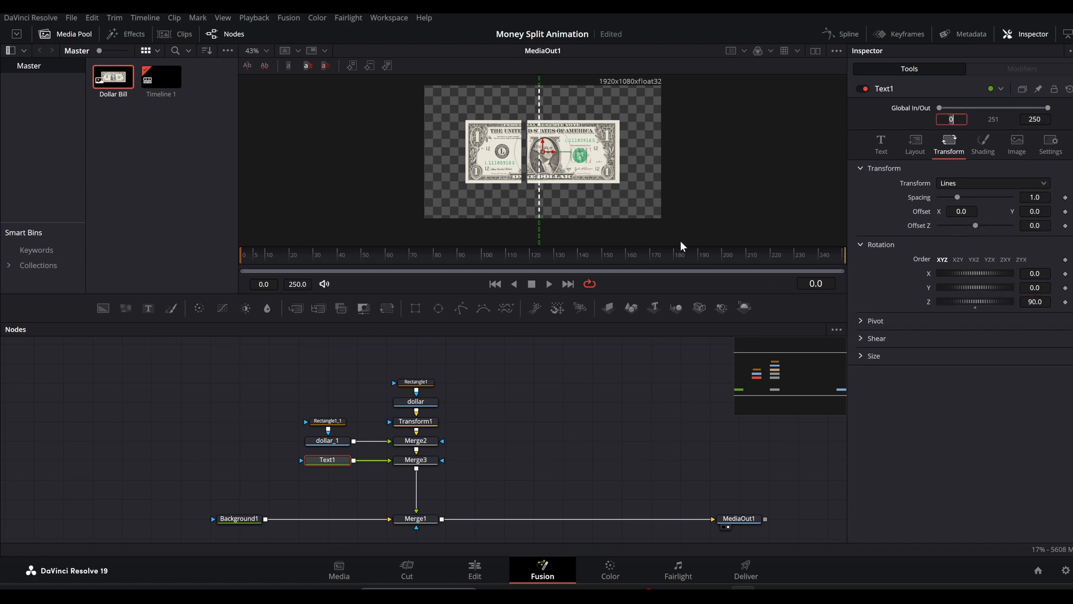
- Move the dashed line over the gap between the bill's two parts and set its layout Center Y to 1.378
{"action": "left_click_drag", "start_coordinate": [545, 158], "coordinate": [541, 158]}
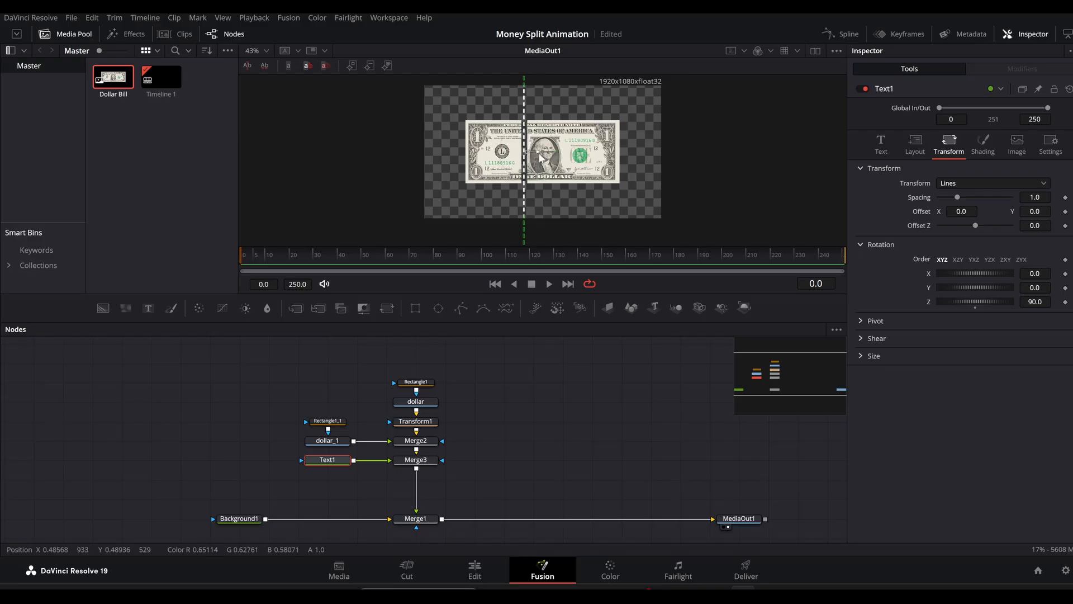
{"action": "left_click", "coordinate": [903, 143]}
{"action": "left_click", "coordinate": [1034, 197]}
{"action": "type", "text": "1.177"}
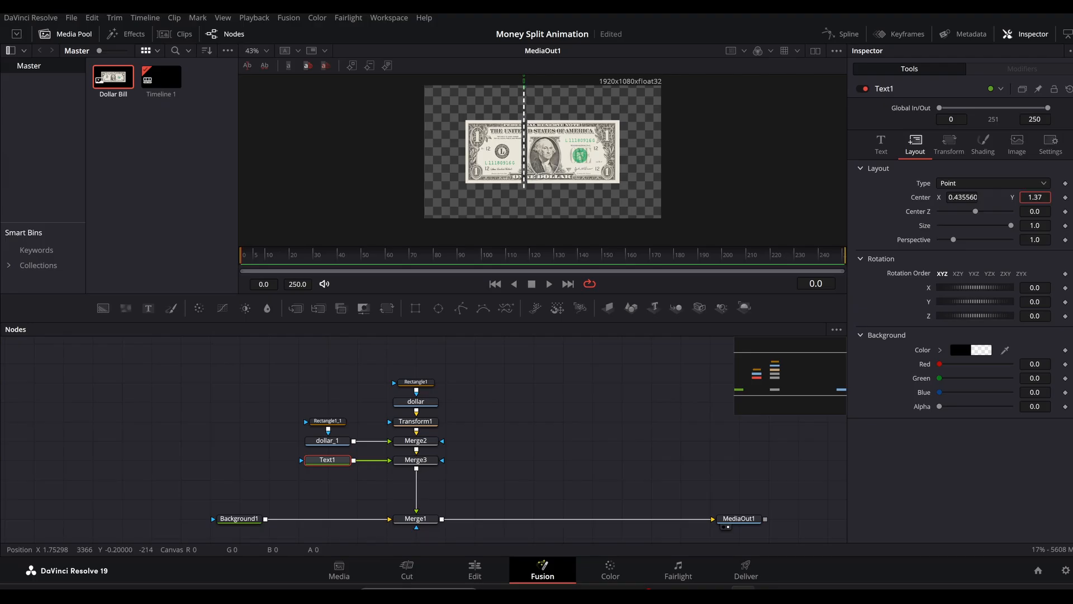
{"action": "type", "text": "8"}
{"action": "key", "text": "Return"}
- Set the dashed text's layout Center X to 0.43696 and shift the bill and text nodes up above Merge1
{"action": "left_click", "coordinate": [963, 196]}
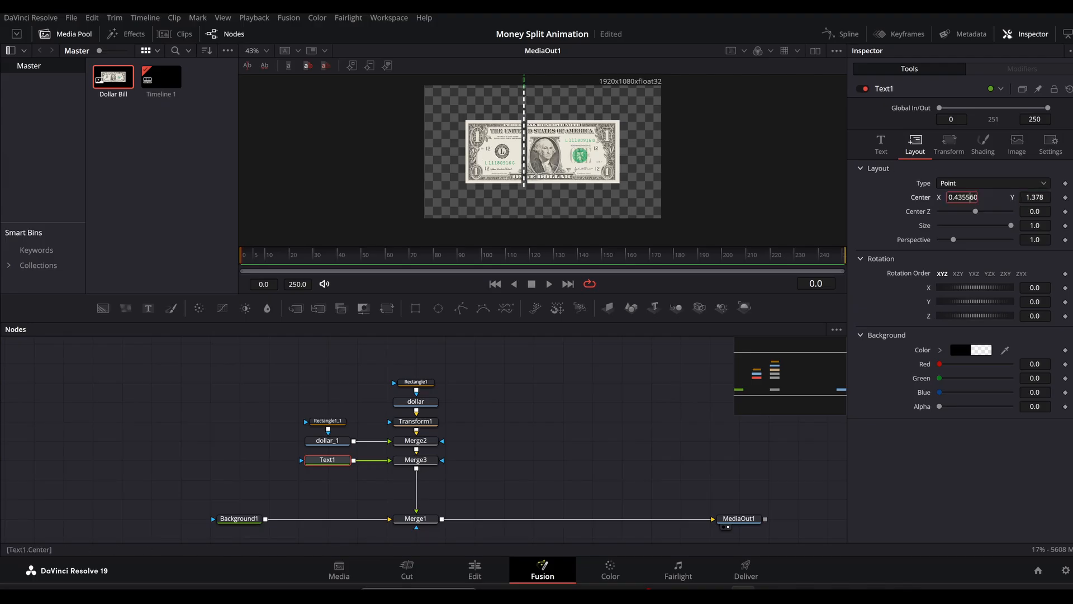
{"action": "key", "text": "BackSpace"}
{"action": "type", "text": "6"}
{"action": "key", "text": "BackSpace"}
{"action": "type", "text": "9"}
{"action": "key", "text": "Left"}
{"action": "key", "text": "BackSpace"}
{"action": "type", "text": "6"}
{"action": "left_click_drag", "start_coordinate": [504, 472], "coordinate": [280, 362]}
{"action": "left_click_drag", "start_coordinate": [427, 468], "coordinate": [427, 450]}
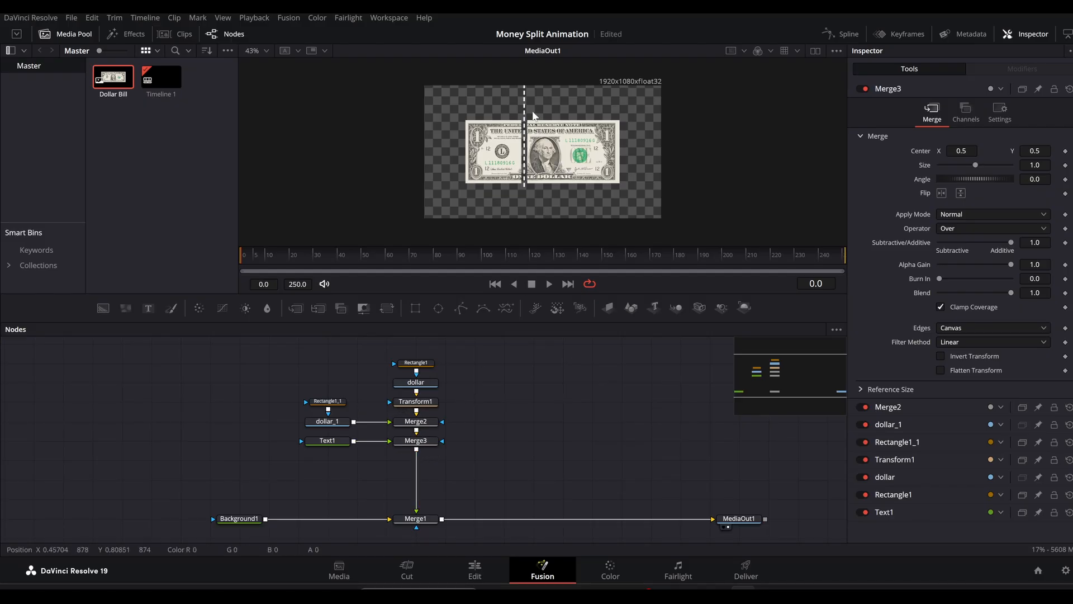
- Mask Text1 with a rectangle, trimming its height to about 0.4915 and setting its soft edge to 0.063
{"action": "left_click", "coordinate": [326, 441]}
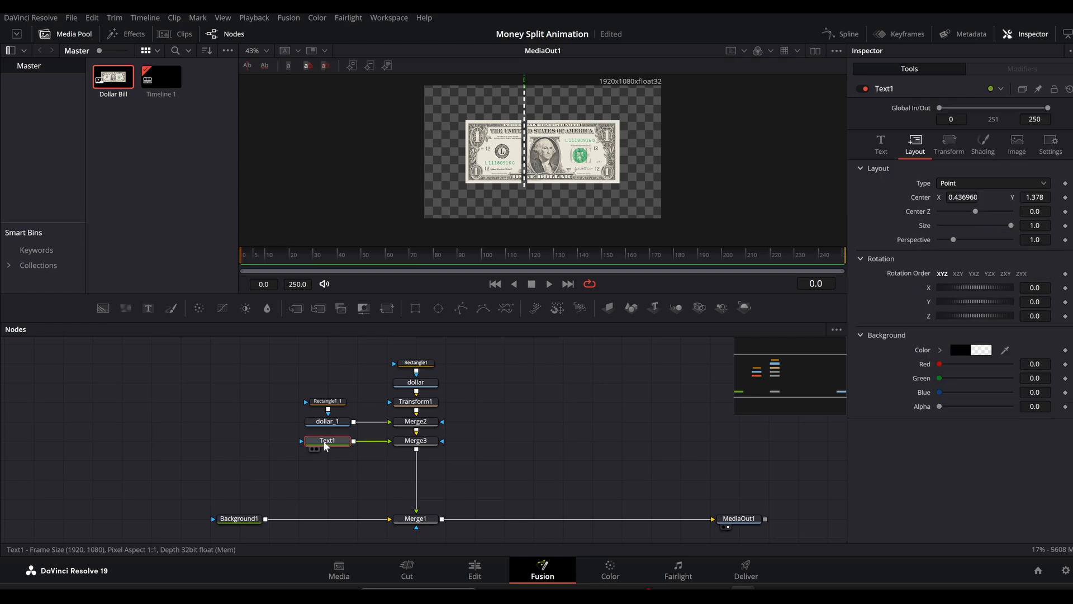
{"action": "left_click_drag", "start_coordinate": [415, 308], "coordinate": [316, 441]}
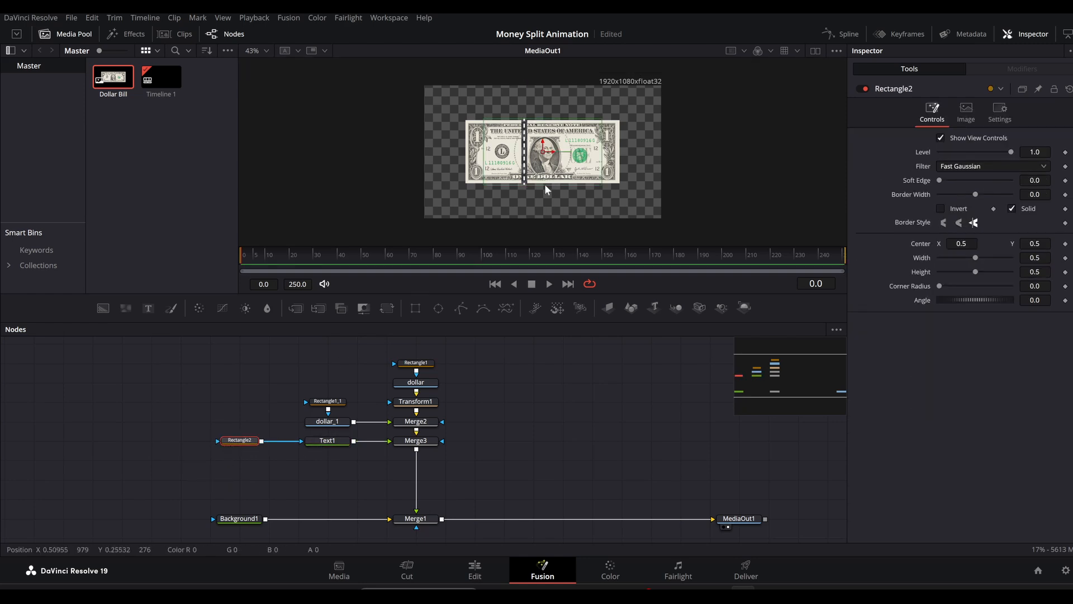
{"action": "left_click_drag", "start_coordinate": [546, 186], "coordinate": [546, 185]}
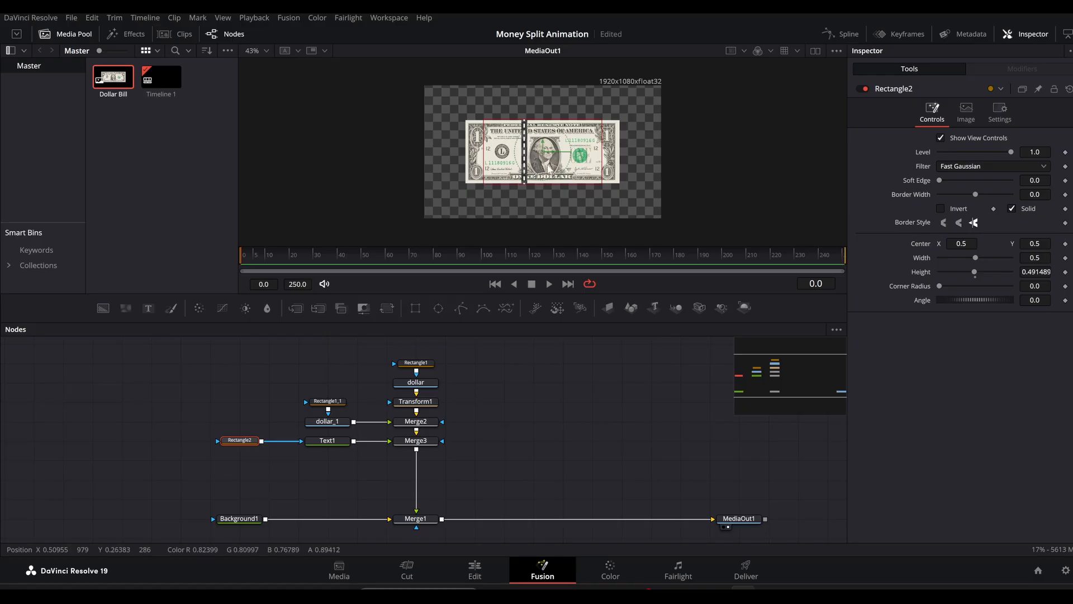
{"action": "left_click_drag", "start_coordinate": [940, 181], "coordinate": [963, 190]}
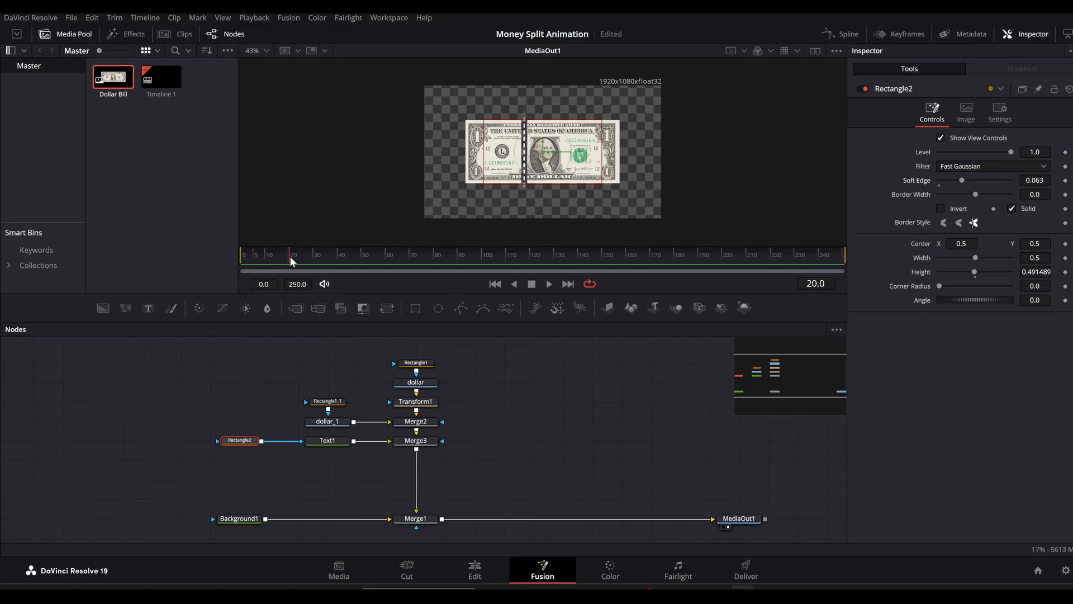
- Keyframe the Center of Transform1, Merge2 and Text1 at frame 20
{"action": "left_click", "coordinate": [510, 404]}
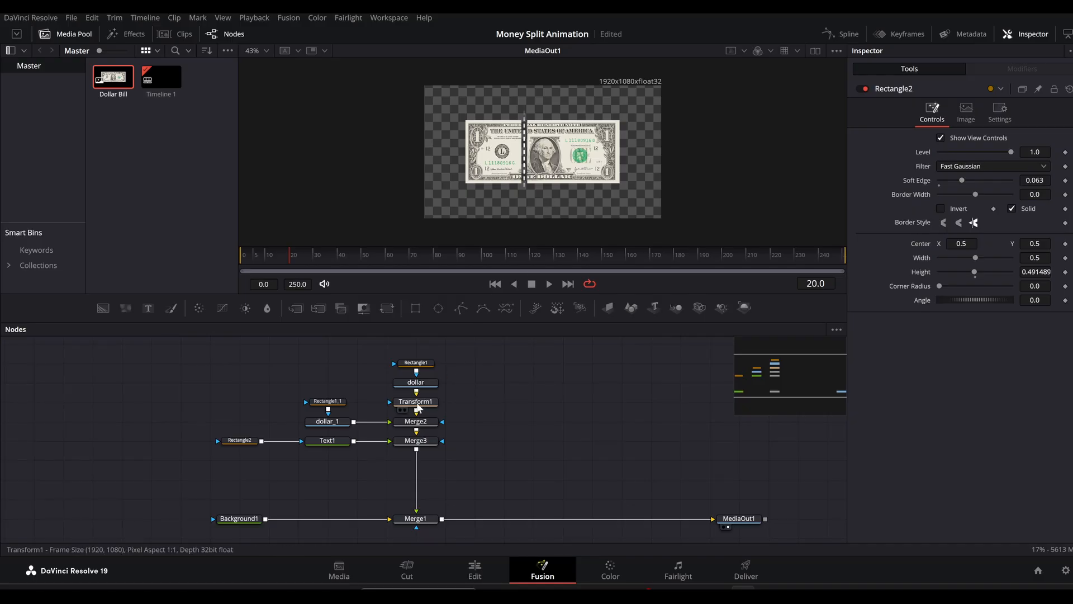
{"action": "left_click", "coordinate": [418, 407]}
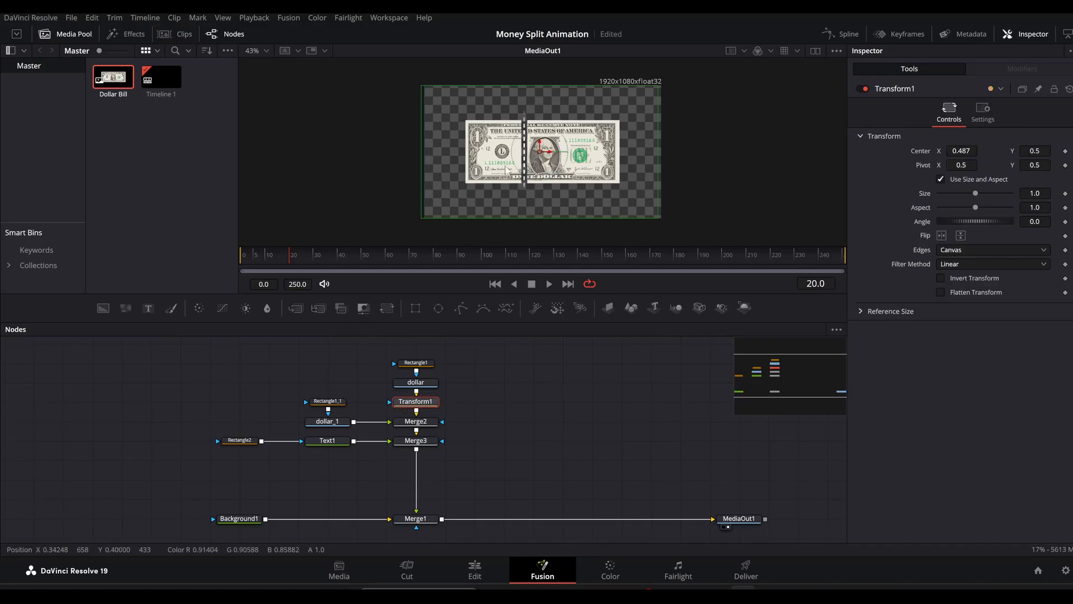
{"action": "left_click", "coordinate": [1066, 152]}
{"action": "left_click", "coordinate": [426, 425]}
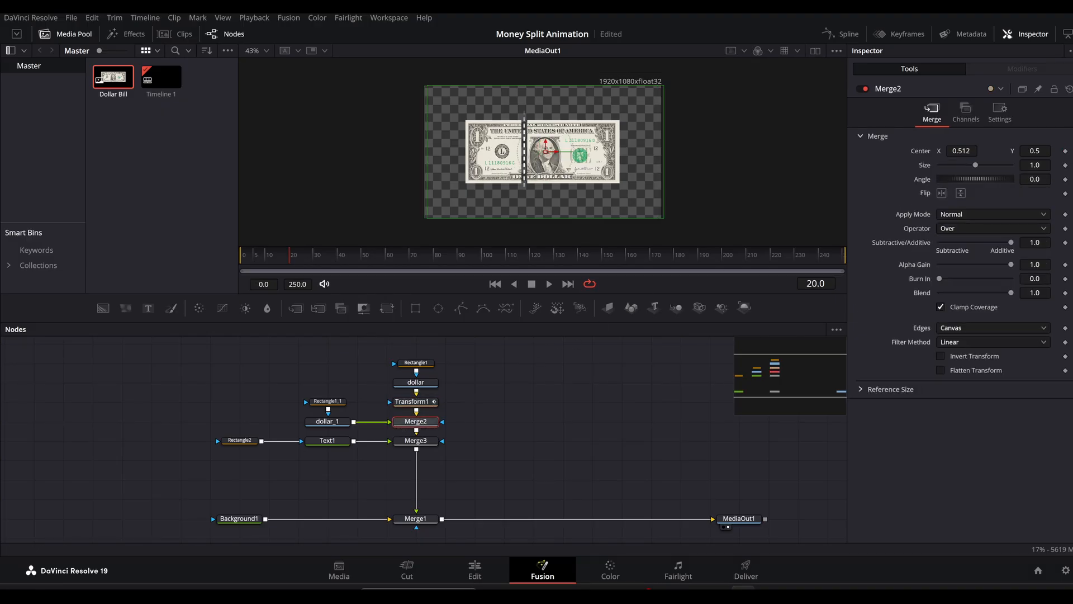
{"action": "left_click", "coordinate": [1066, 151]}
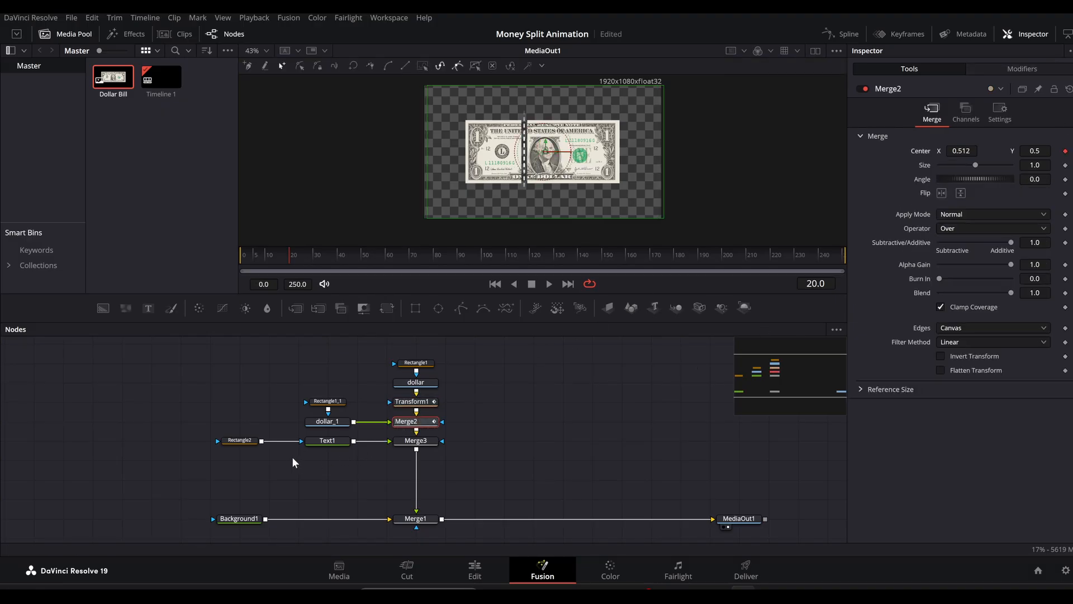
{"action": "left_click", "coordinate": [338, 442]}
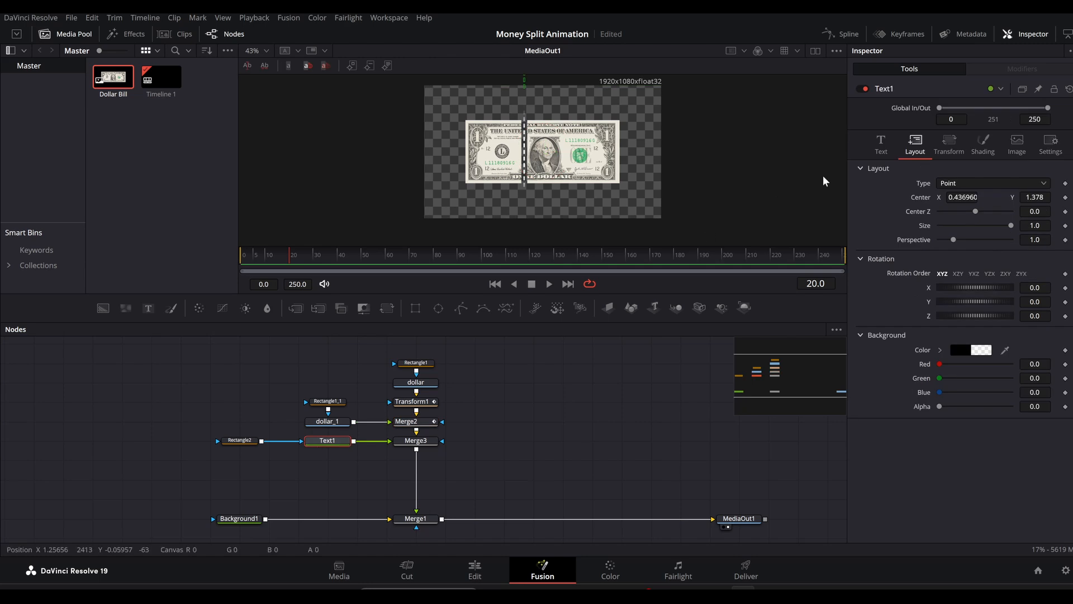
{"action": "left_click", "coordinate": [1065, 198]}
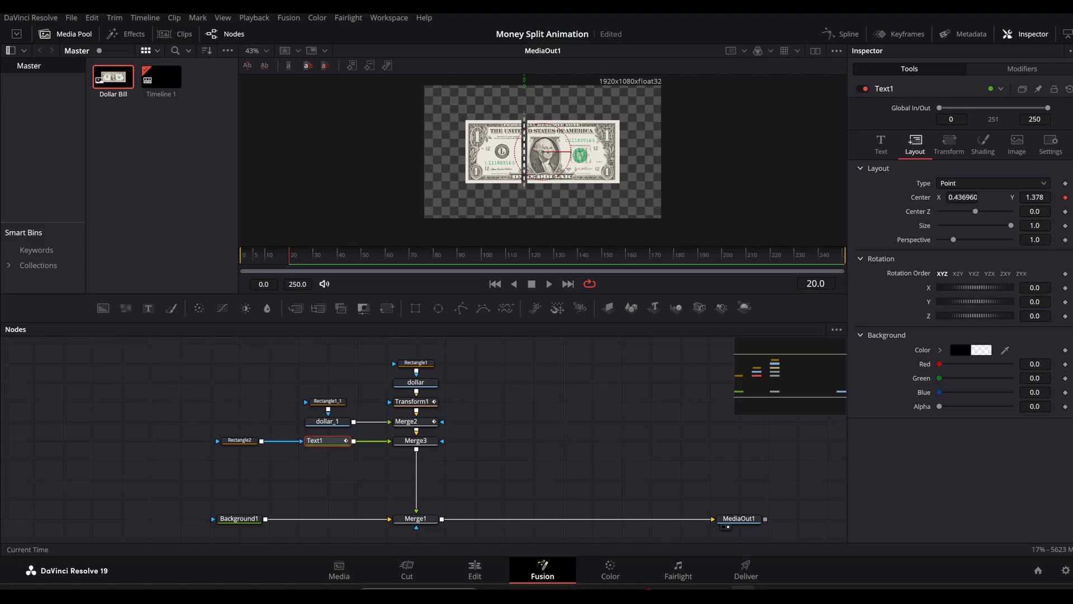
- Add Center keyframes for Text1, Merge2 and Transform1 at frame 50, keeping their split positions
{"action": "left_click", "coordinate": [810, 283]}
{"action": "type", "text": "50"}
{"action": "key", "text": "Return"}
{"action": "left_click", "coordinate": [407, 421]}
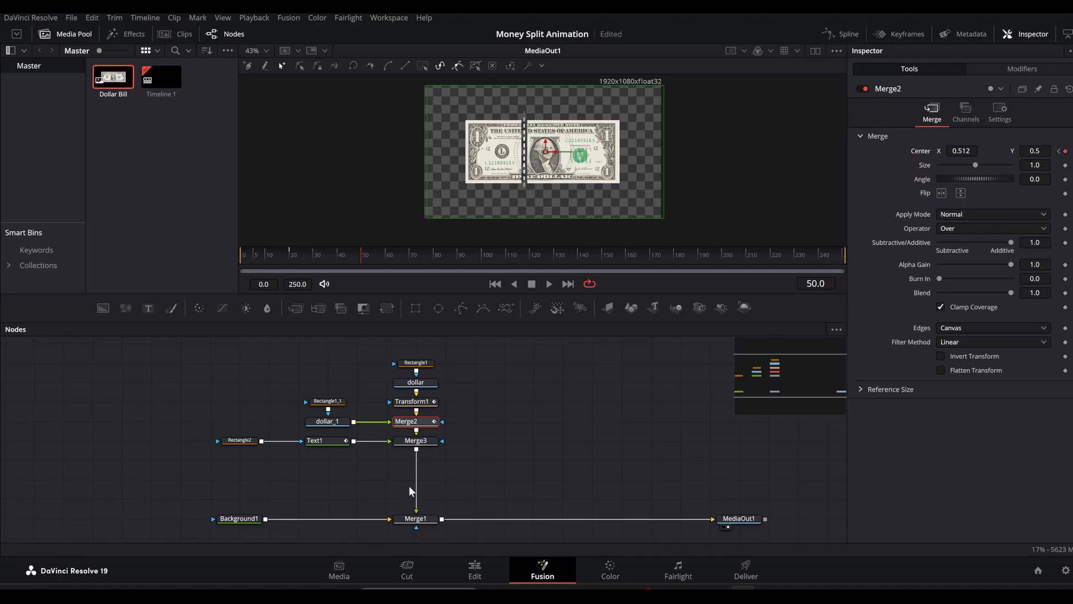
{"action": "left_click", "coordinate": [411, 402]}
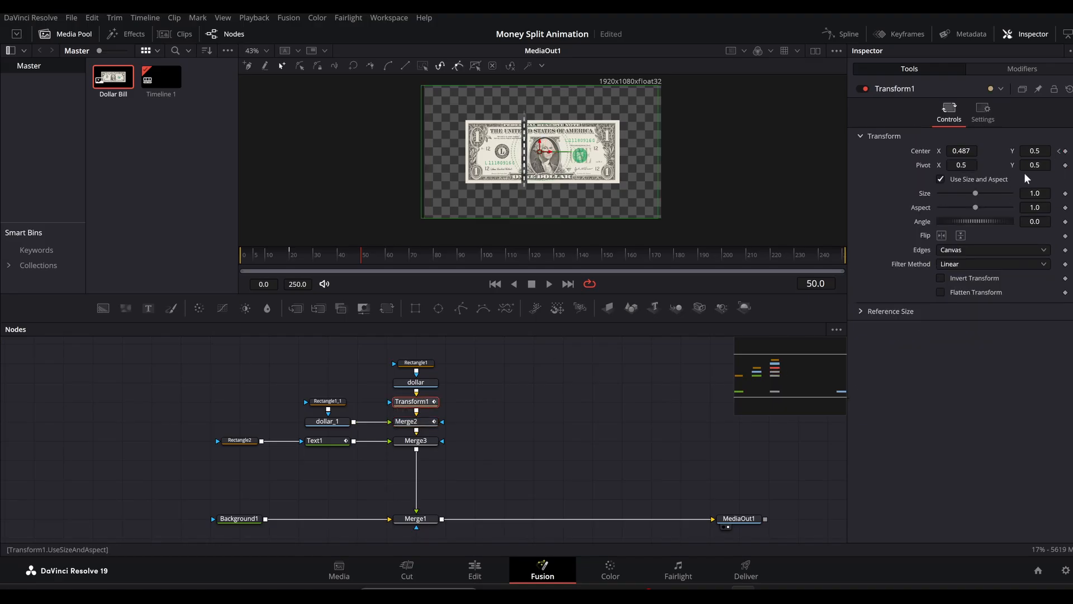
{"action": "left_click", "coordinate": [1066, 151]}
- Close the bill at frame 20 by setting Center X to 0.5 on both Transform1 and Merge2
{"action": "left_click", "coordinate": [1060, 151]}
{"action": "left_click", "coordinate": [962, 151]}
{"action": "type", "text": "0.5"}
{"action": "key", "text": "Tab"}
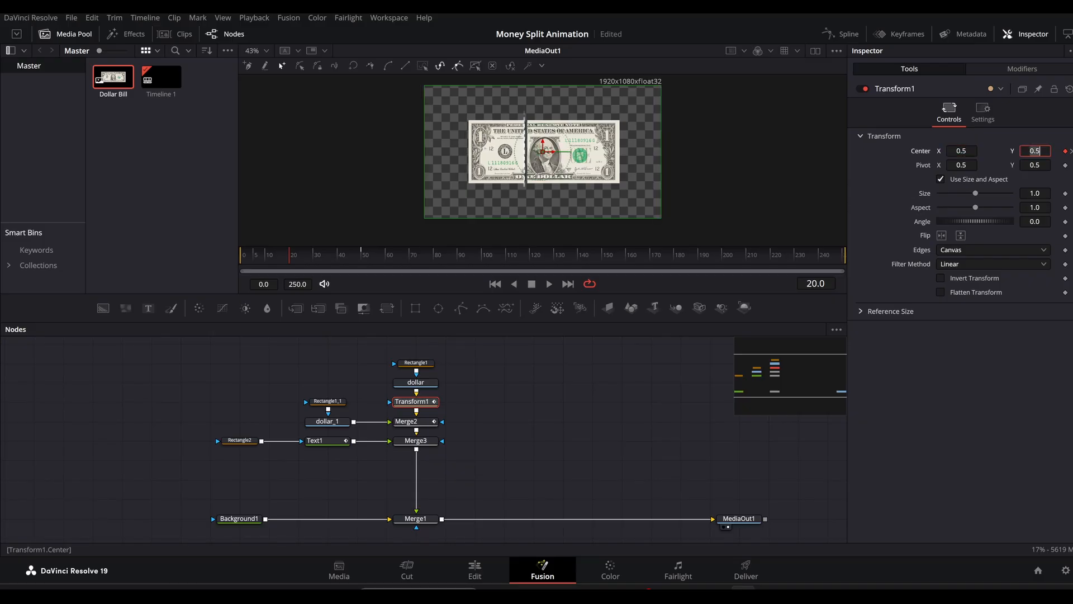
{"action": "left_click", "coordinate": [428, 424]}
{"action": "left_click", "coordinate": [967, 151]}
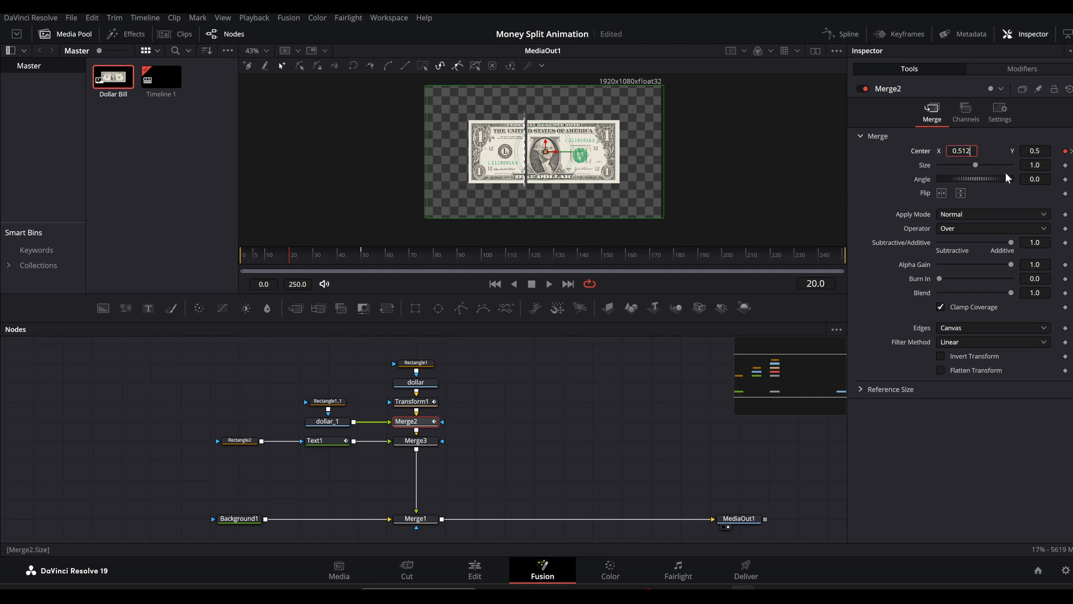
{"action": "key", "text": "BackSpace"}
{"action": "key", "text": "BackSpace"}
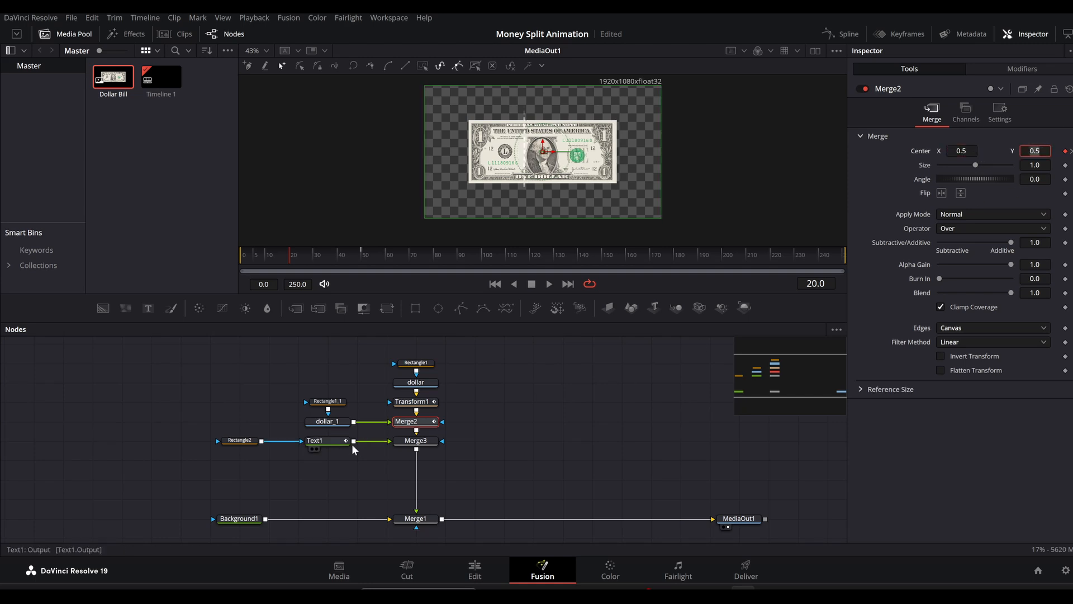
- Lower Text1's layout Center Y to -0.871 at frame 20 and scrub through the split to check it
{"action": "left_click", "coordinate": [331, 442]}
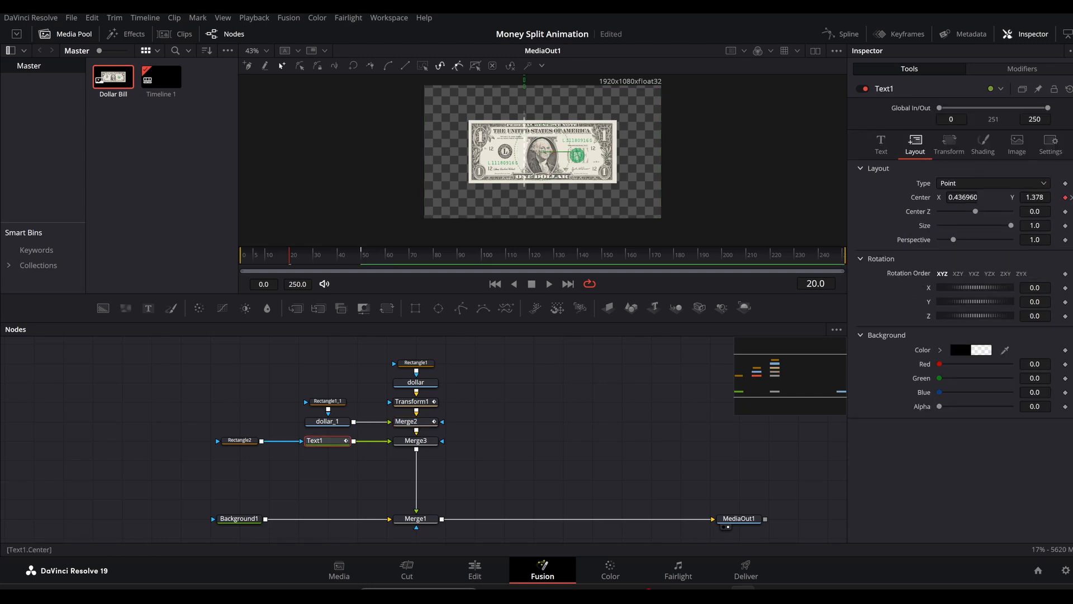
{"action": "left_click_drag", "start_coordinate": [1035, 197], "coordinate": [423, 149]}
{"action": "left_click_drag", "start_coordinate": [513, 74], "coordinate": [421, 58]}
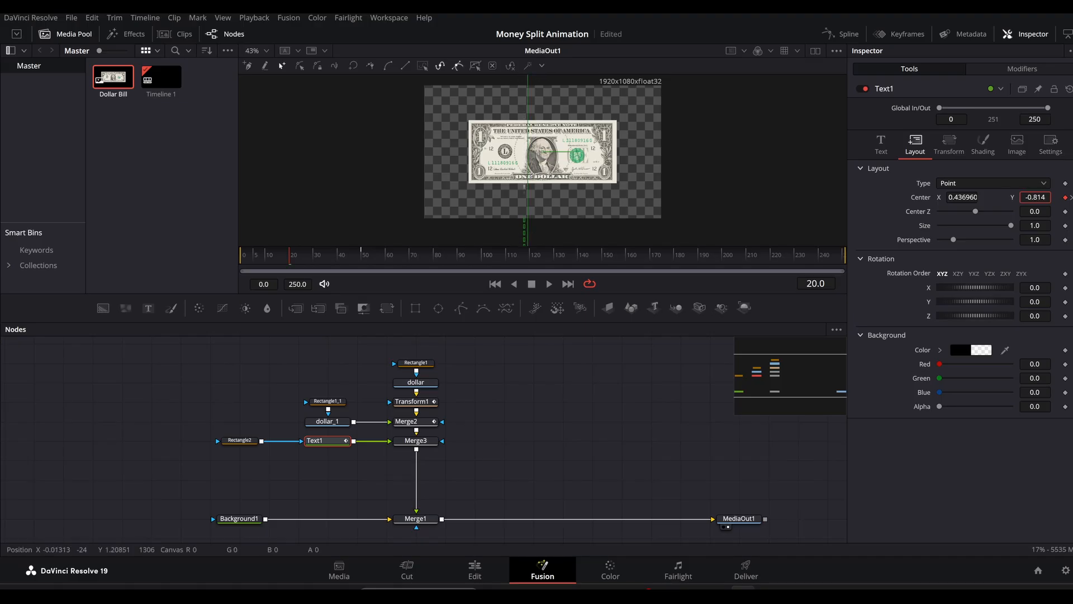
{"action": "left_click_drag", "start_coordinate": [421, 59], "coordinate": [683, 240]}
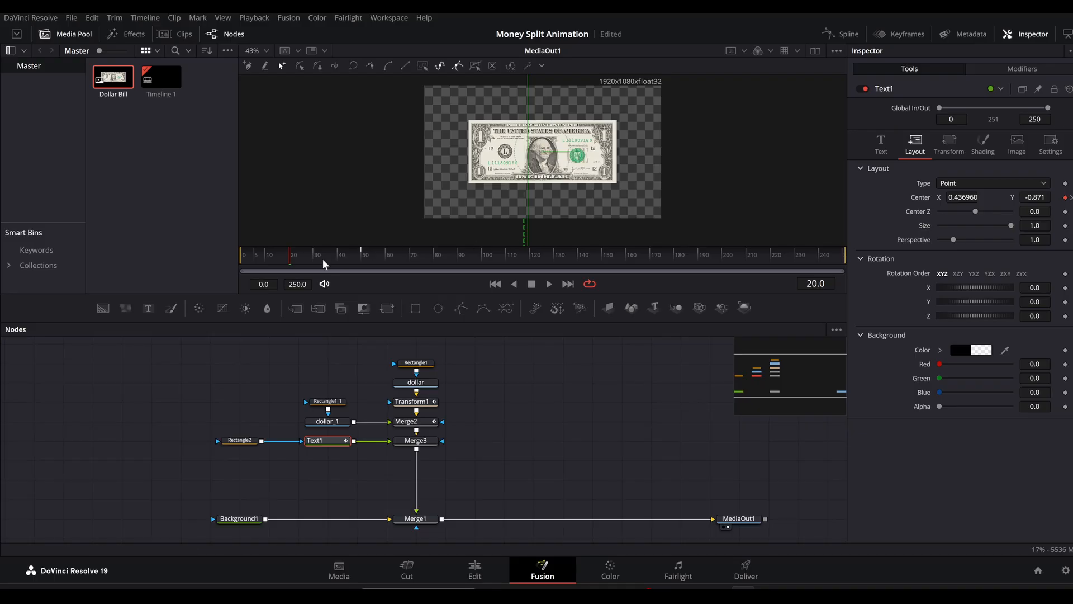
{"action": "left_click_drag", "start_coordinate": [292, 259], "coordinate": [351, 255]}
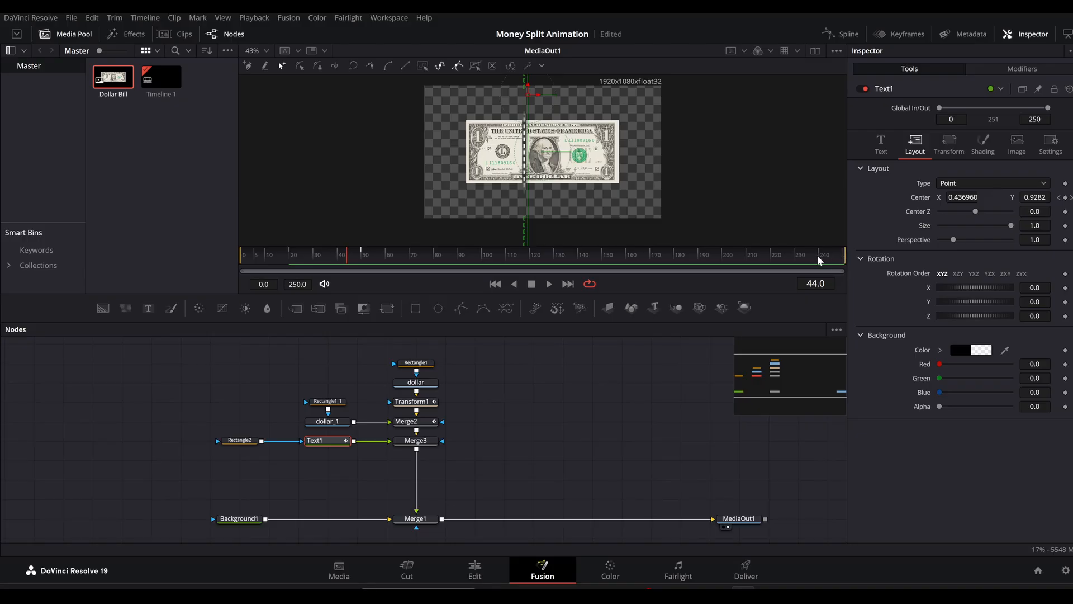
- Move Text1's second layout Center keyframe from frame 50 to frame 250 and scrub through the dashed line's motion
{"action": "left_click", "coordinate": [900, 34]}
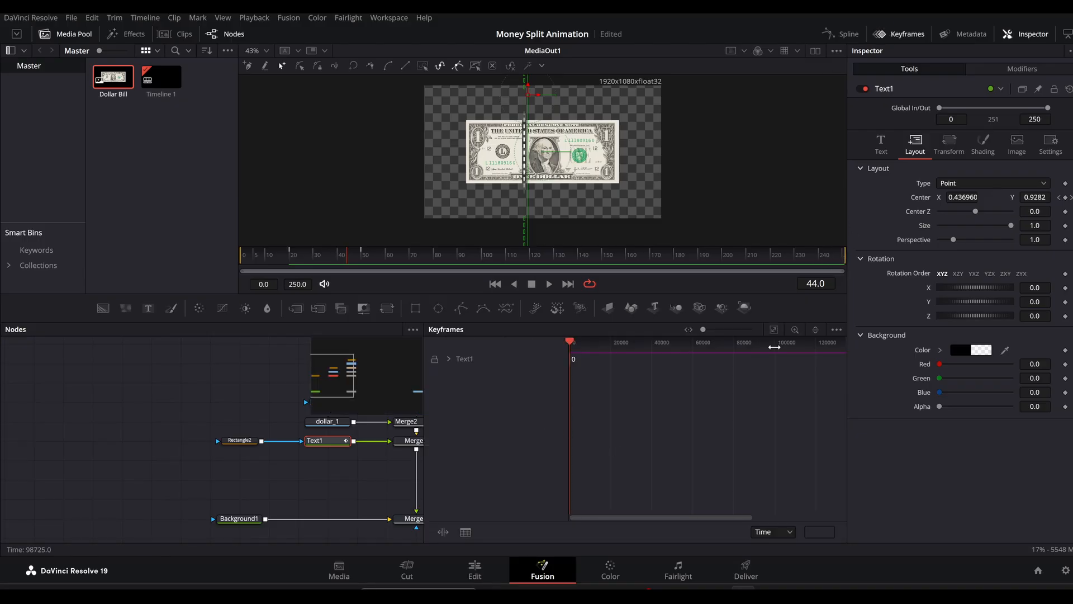
{"action": "left_click", "coordinate": [775, 330]}
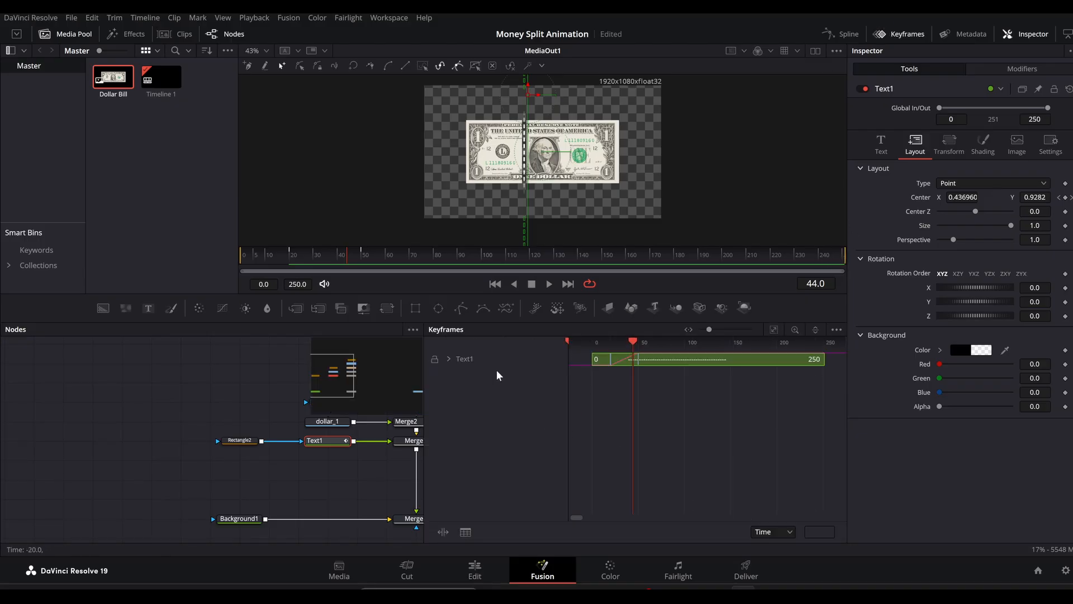
{"action": "left_click", "coordinate": [449, 359]}
{"action": "left_click_drag", "start_coordinate": [666, 411], "coordinate": [825, 376]}
{"action": "left_click_drag", "start_coordinate": [342, 255], "coordinate": [509, 257]}
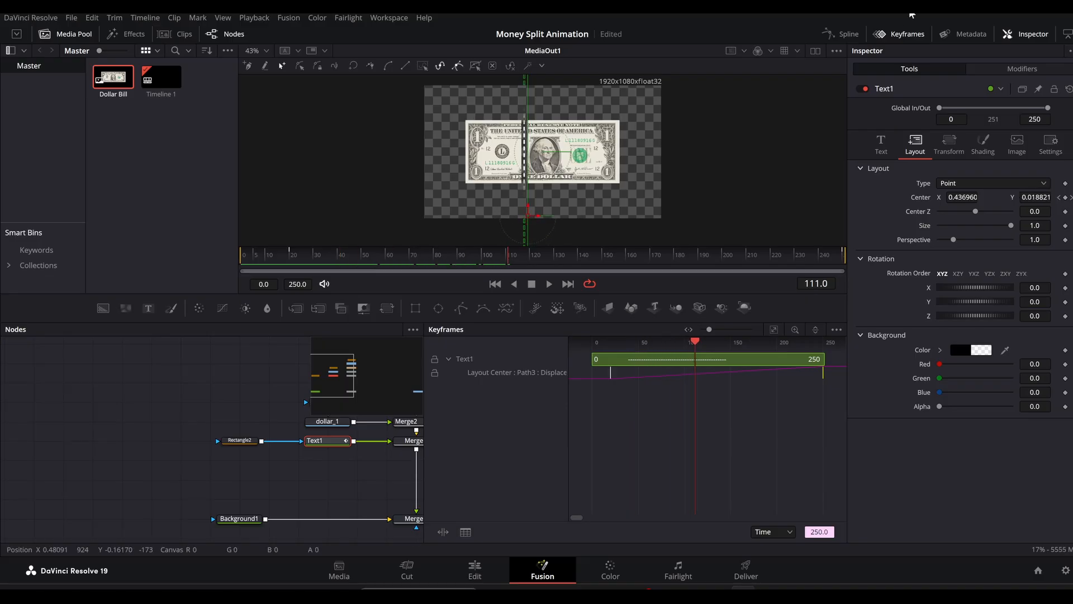
{"action": "left_click", "coordinate": [910, 36]}
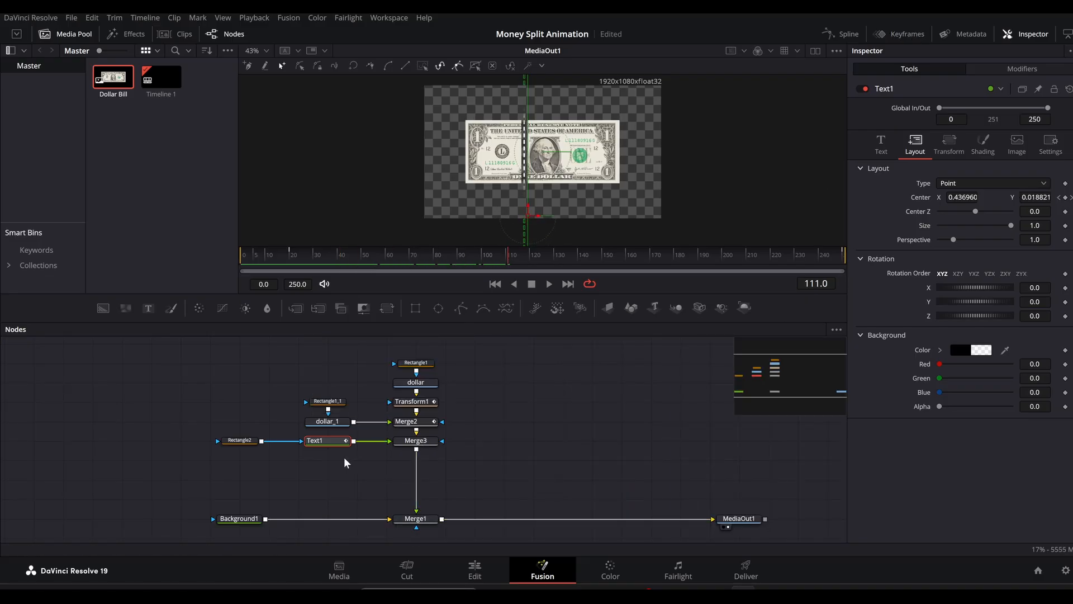
- Smooth the Center displacement curves of Transform1, Merge2 and Text1 across all their keyframes in the Spline editor
{"action": "left_click_drag", "start_coordinate": [455, 396], "coordinate": [391, 434]}
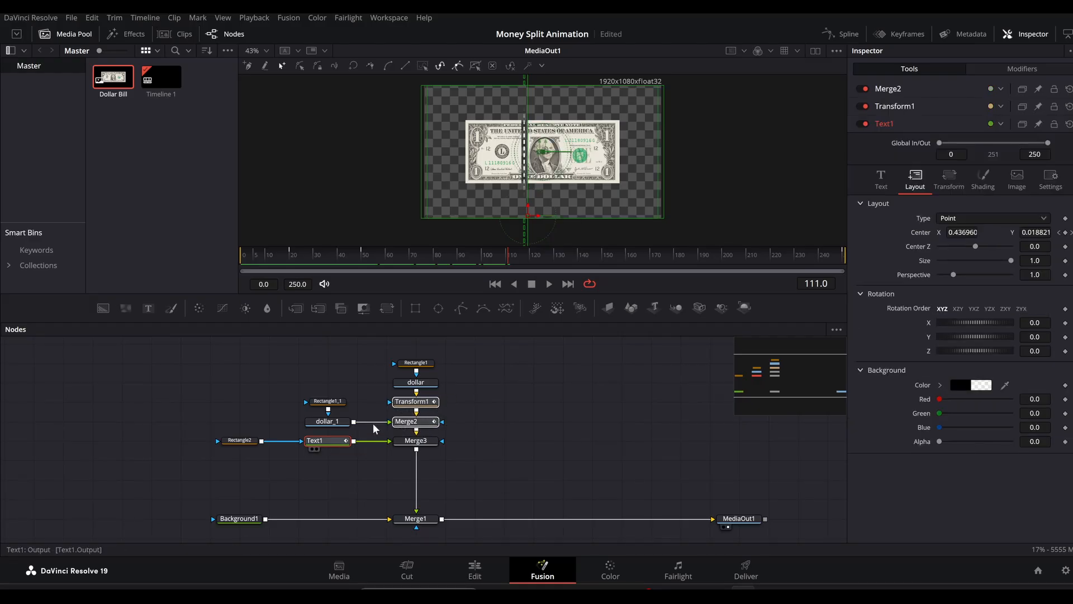
{"action": "left_click", "coordinate": [842, 34]}
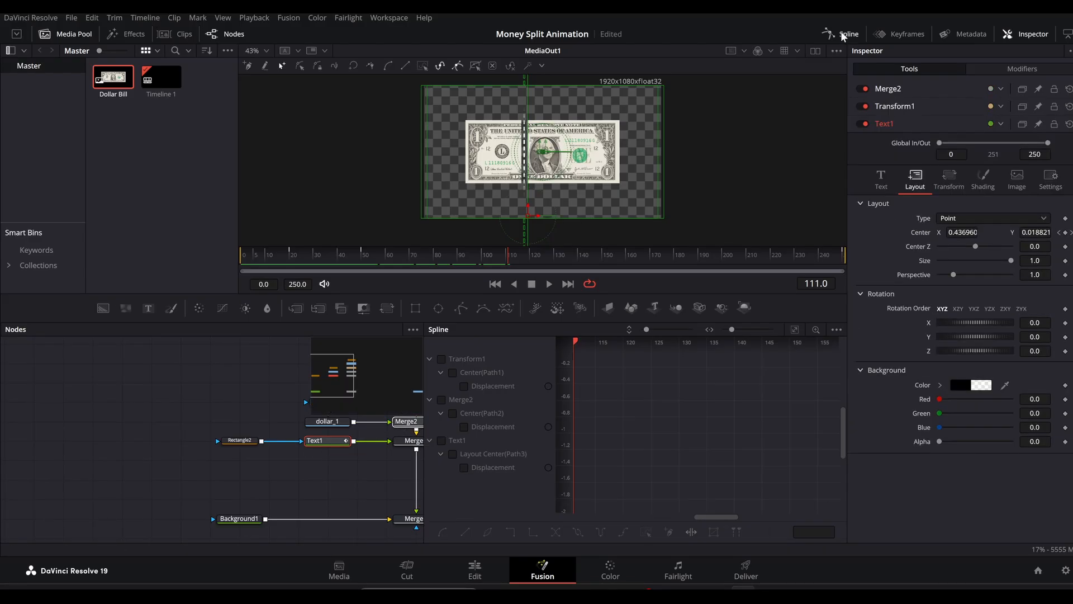
{"action": "left_click", "coordinate": [457, 358]}
{"action": "left_click", "coordinate": [458, 401]}
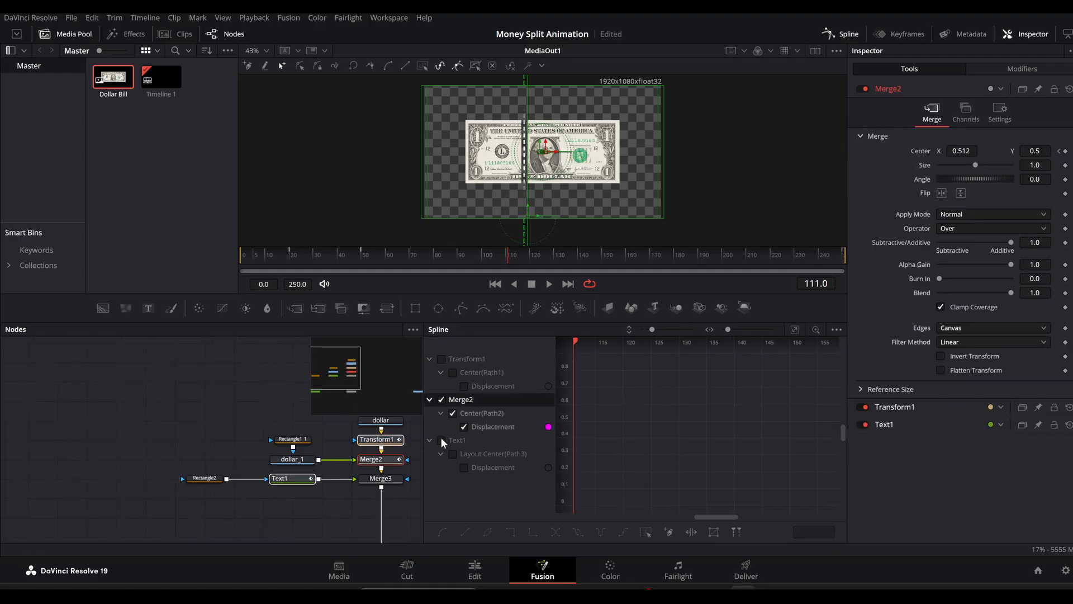
{"action": "left_click", "coordinate": [442, 441]}
{"action": "left_click", "coordinate": [442, 358]}
{"action": "left_click", "coordinate": [795, 329]}
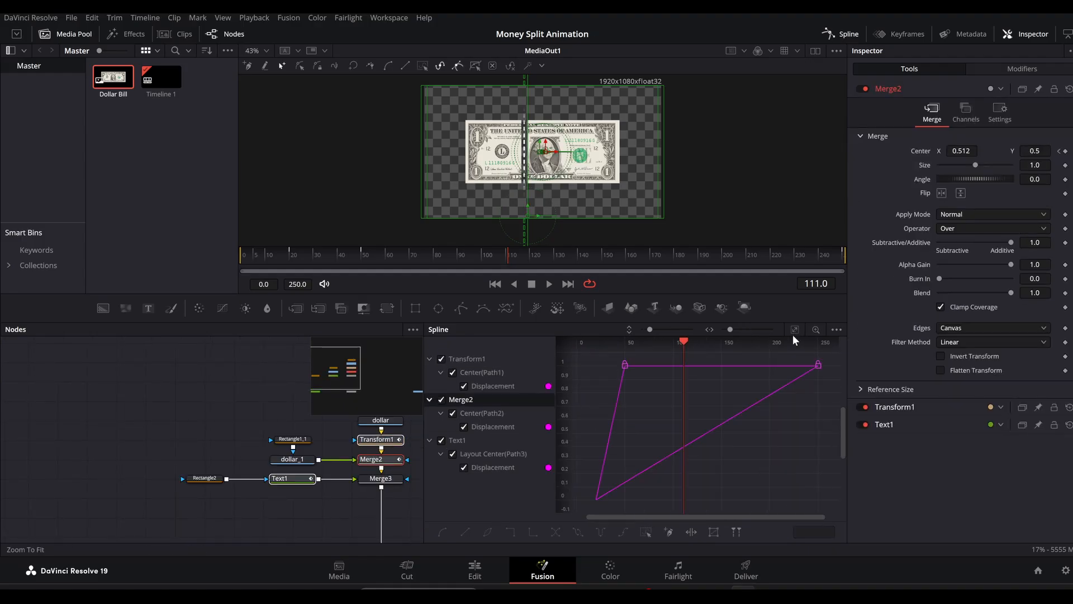
{"action": "key", "text": "ctrl+a"}
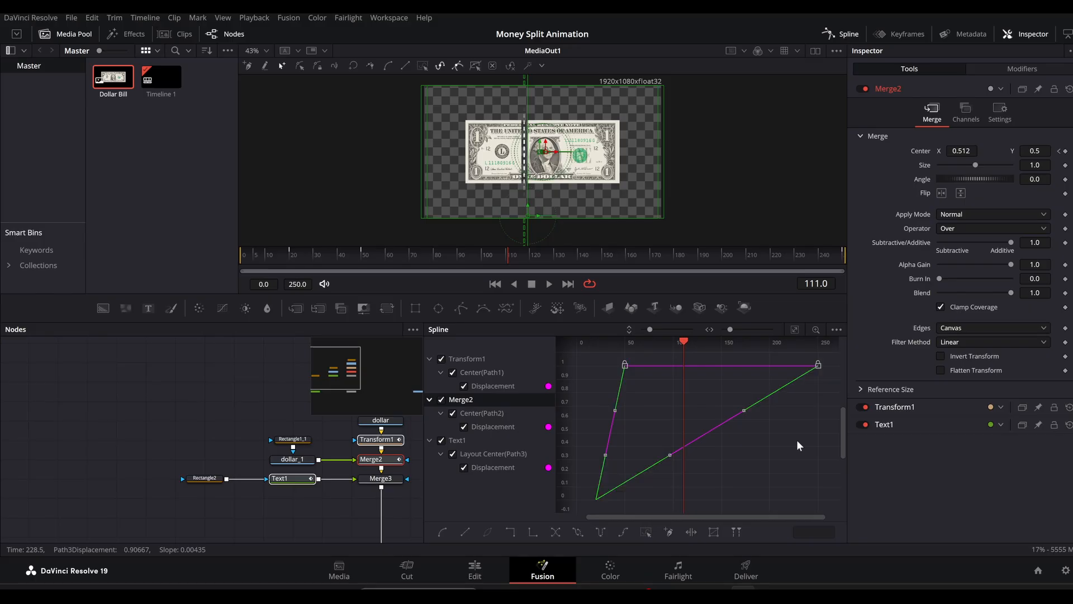
{"action": "key", "text": "shift+s"}
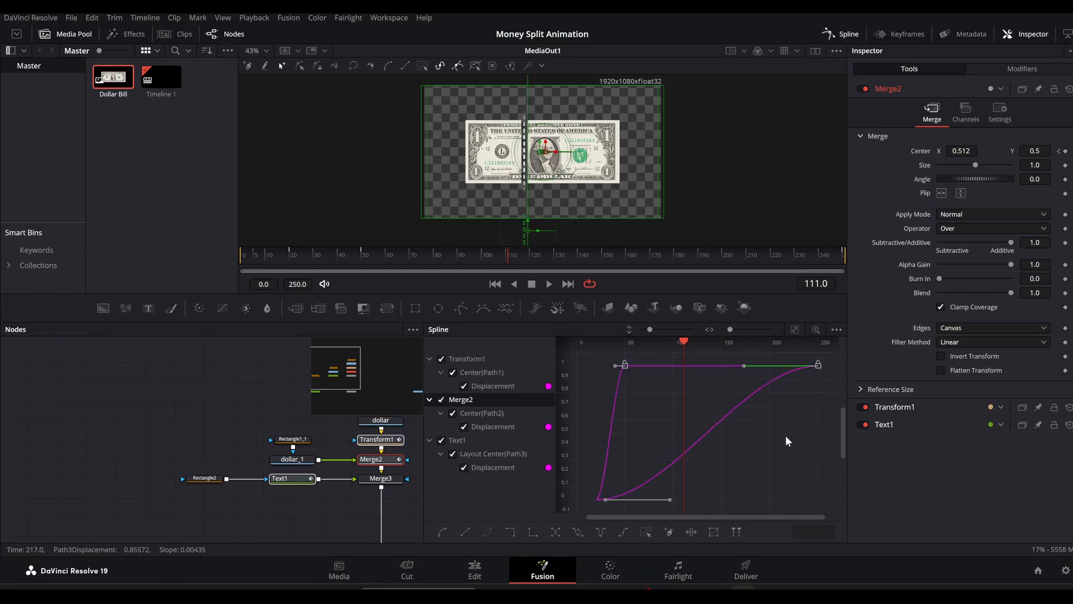
{"action": "left_click", "coordinate": [840, 37]}
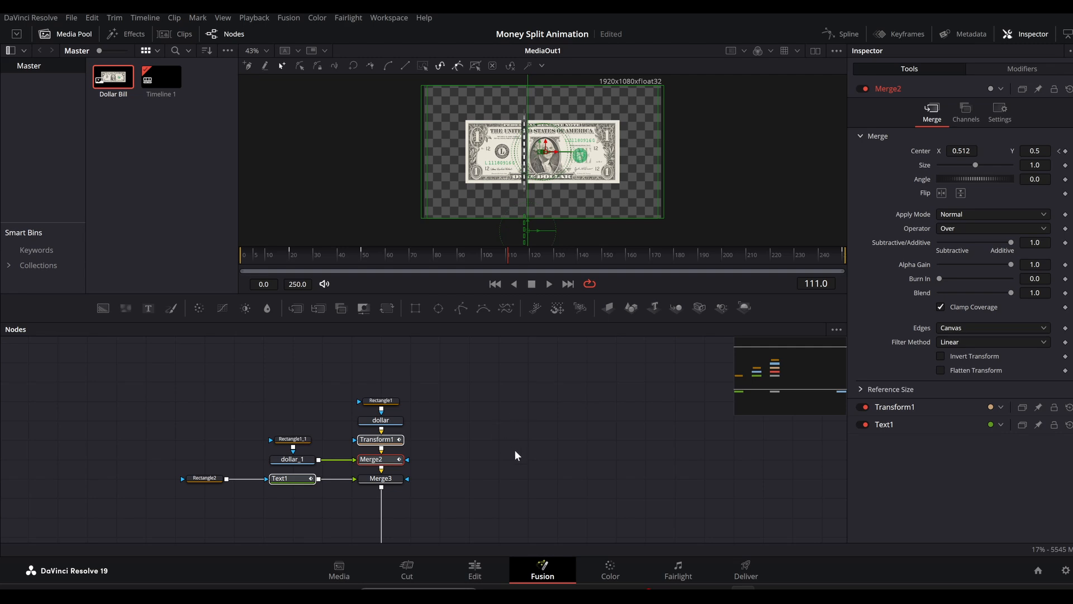
{"action": "left_click_drag", "start_coordinate": [515, 449], "coordinate": [523, 367]}
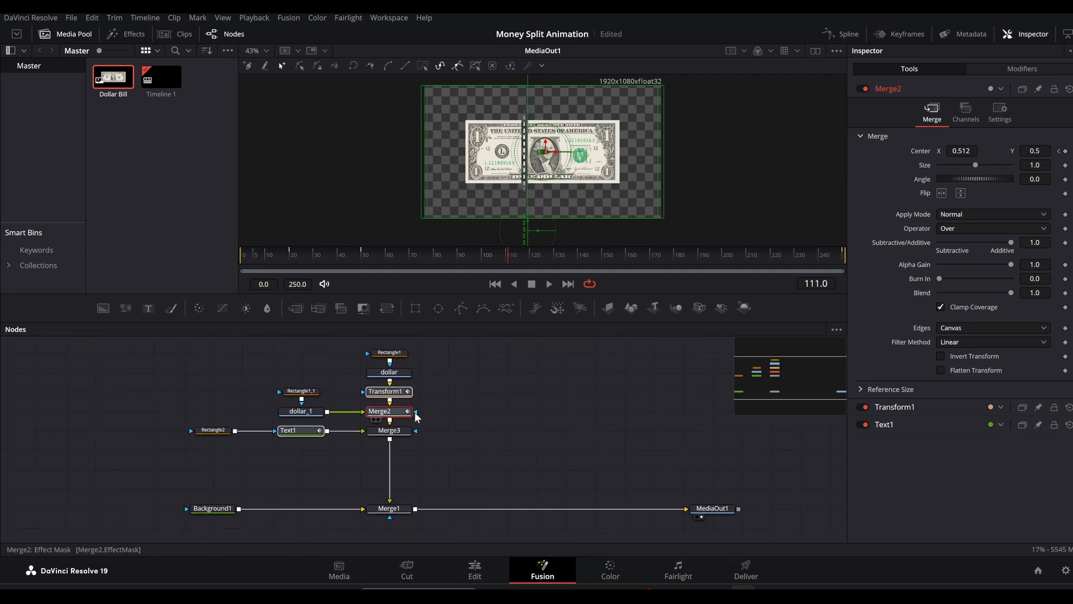
- Add a DVE node directly after Merge3 in the bill's node chain
{"action": "left_click", "coordinate": [390, 431]}
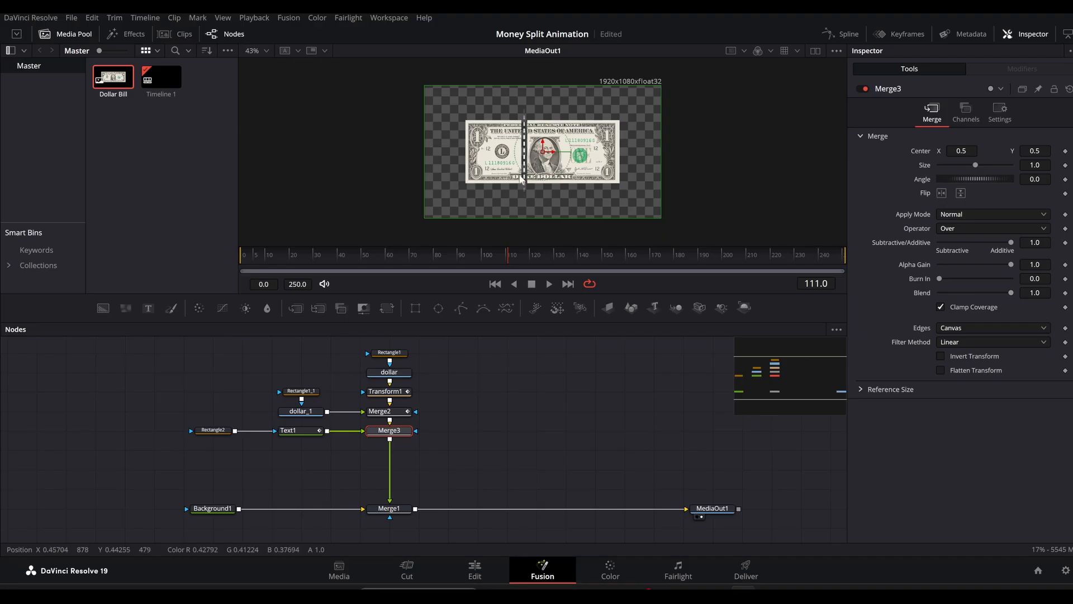
{"action": "key", "text": "shift+space"}
{"action": "type", "text": "dve"}
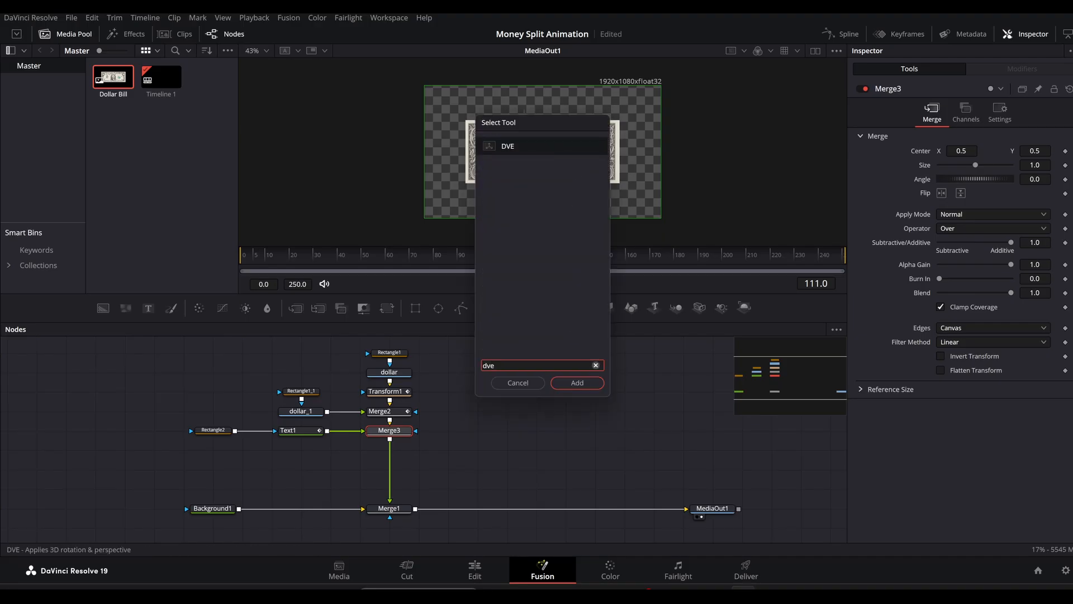
{"action": "left_click", "coordinate": [576, 383]}
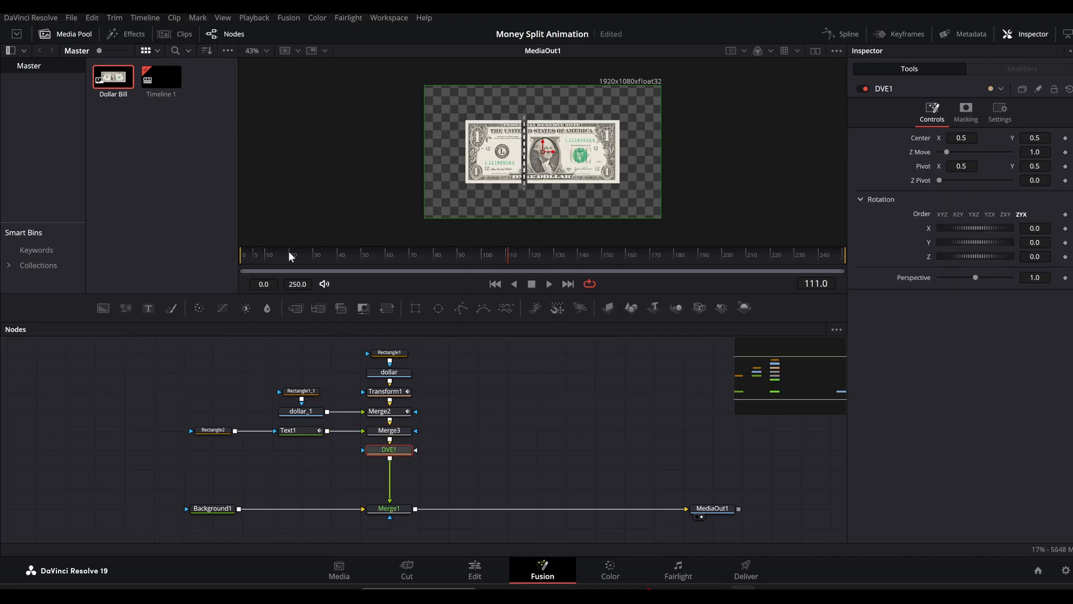
- Keyframe DVE1's X rotation at 0 on frame 20 and tilt it to -57.7 on frame 50
{"action": "key", "text": "Right"}
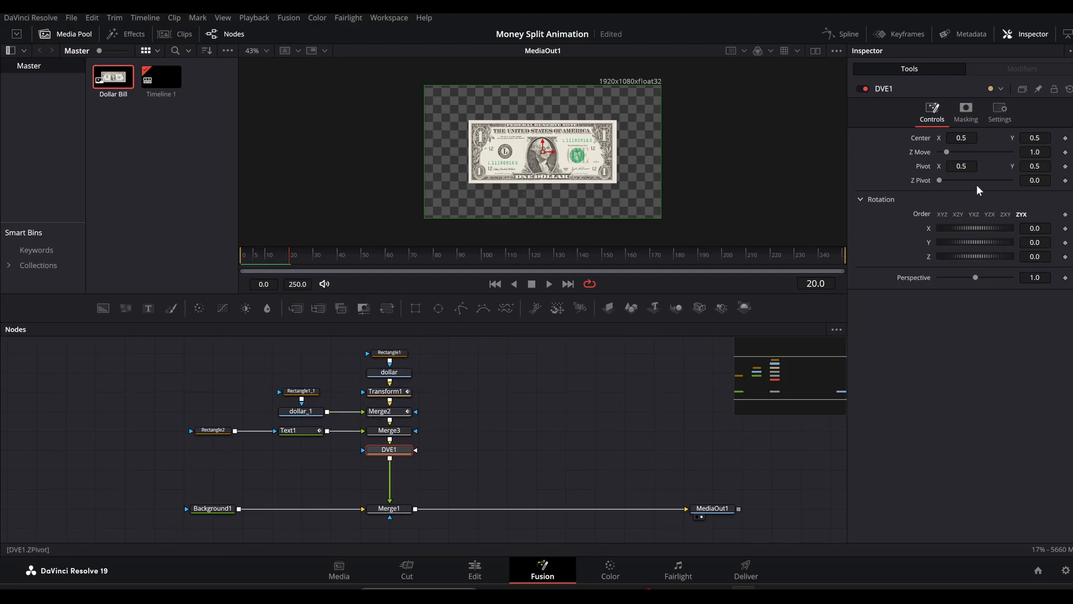
{"action": "left_click", "coordinate": [1065, 229]}
{"action": "left_click", "coordinate": [816, 283]}
{"action": "type", "text": "50"}
{"action": "key", "text": "Return"}
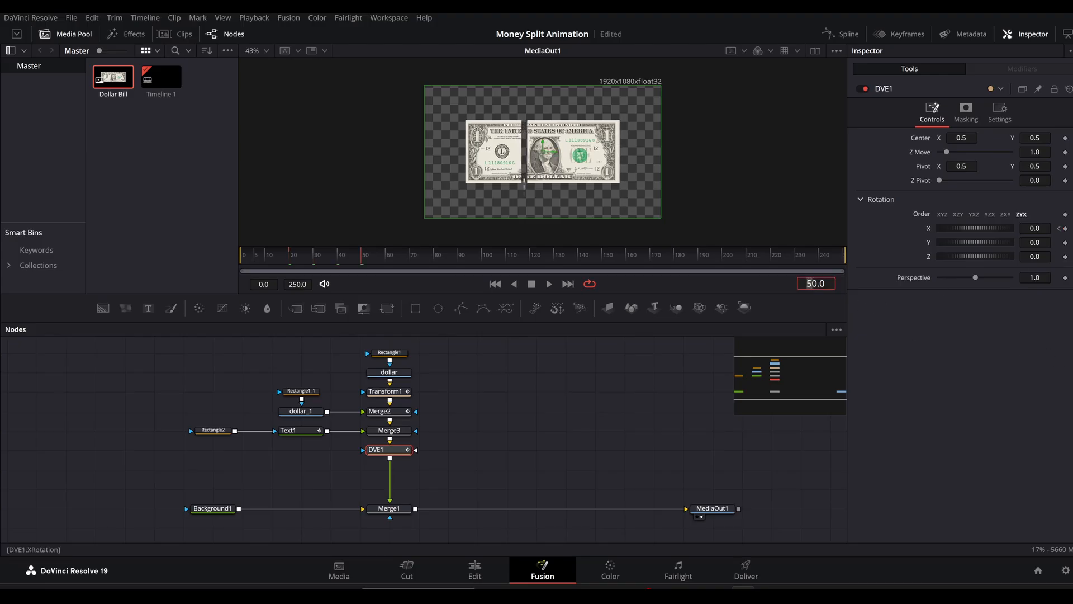
{"action": "left_click_drag", "start_coordinate": [975, 229], "coordinate": [976, 252]}
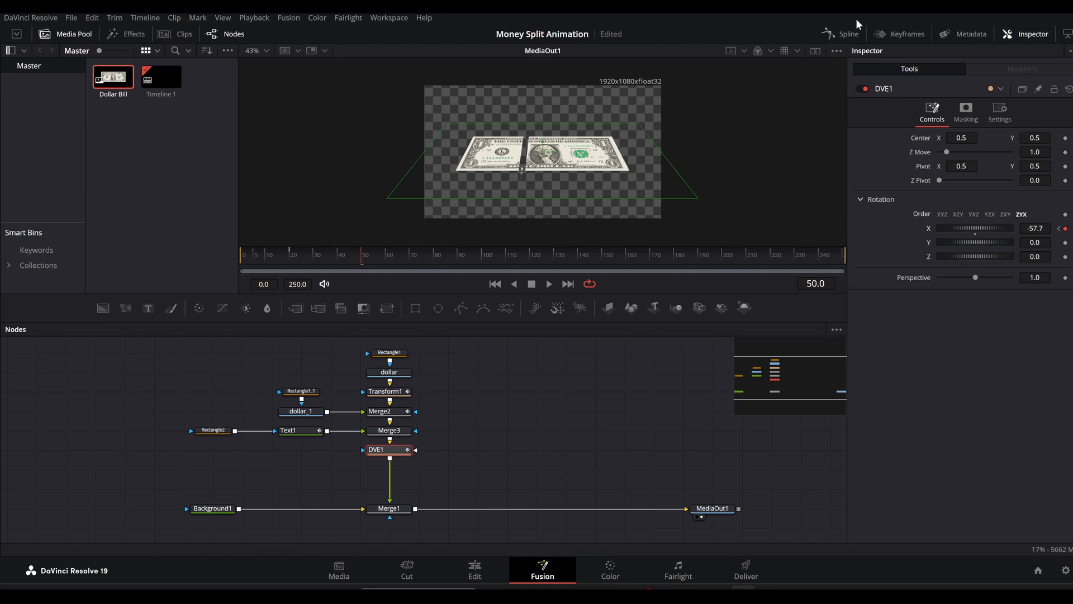
- Smooth DVE1's X rotation keyframes in the Spline editor and scrub through the tilt to check it
{"action": "left_click", "coordinate": [842, 32]}
{"action": "left_click_drag", "start_coordinate": [694, 369], "coordinate": [562, 504]}
{"action": "left_click", "coordinate": [842, 33]}
{"action": "left_click_drag", "start_coordinate": [278, 255], "coordinate": [511, 246]}
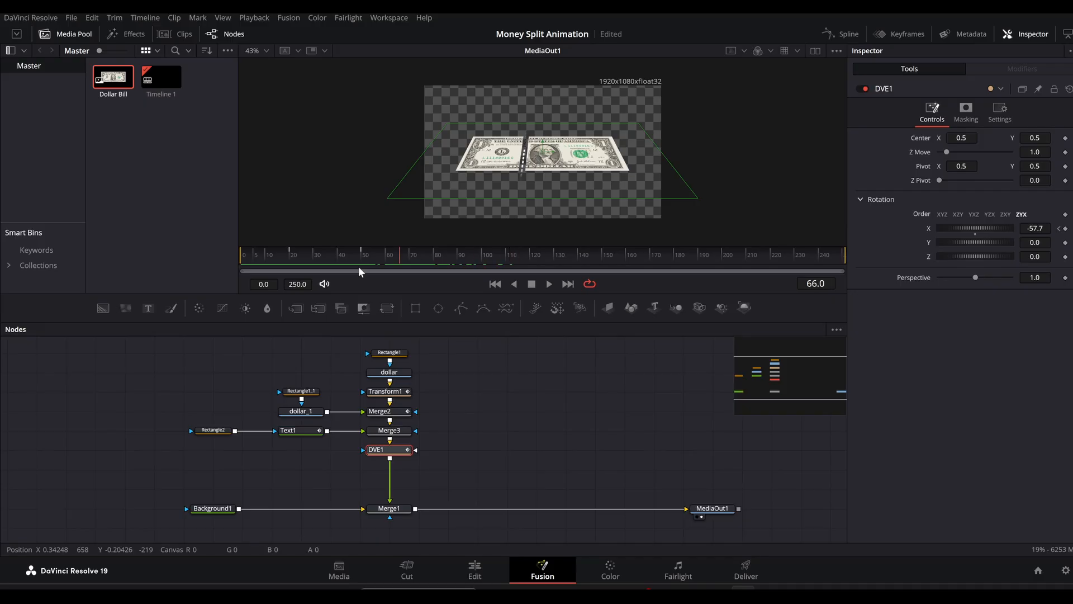
{"action": "left_click_drag", "start_coordinate": [359, 267], "coordinate": [387, 263]}
- Shift the bill's node group upward to make room and add a Waviness node after DVE1
{"action": "left_click_drag", "start_coordinate": [425, 464], "coordinate": [224, 348]}
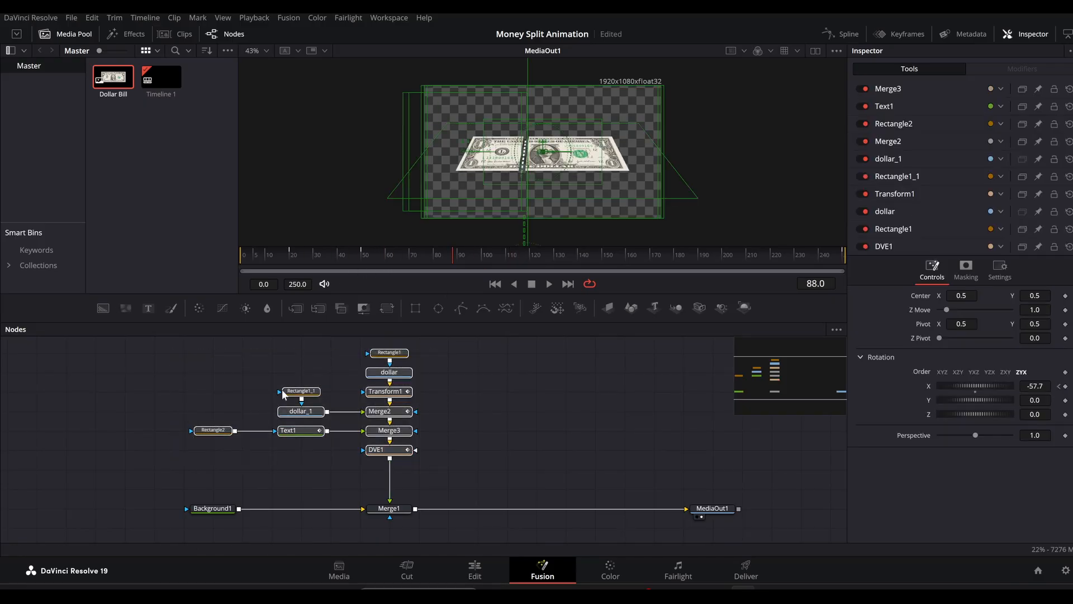
{"action": "left_click_drag", "start_coordinate": [401, 452], "coordinate": [400, 433]}
{"action": "key", "text": "shift+space"}
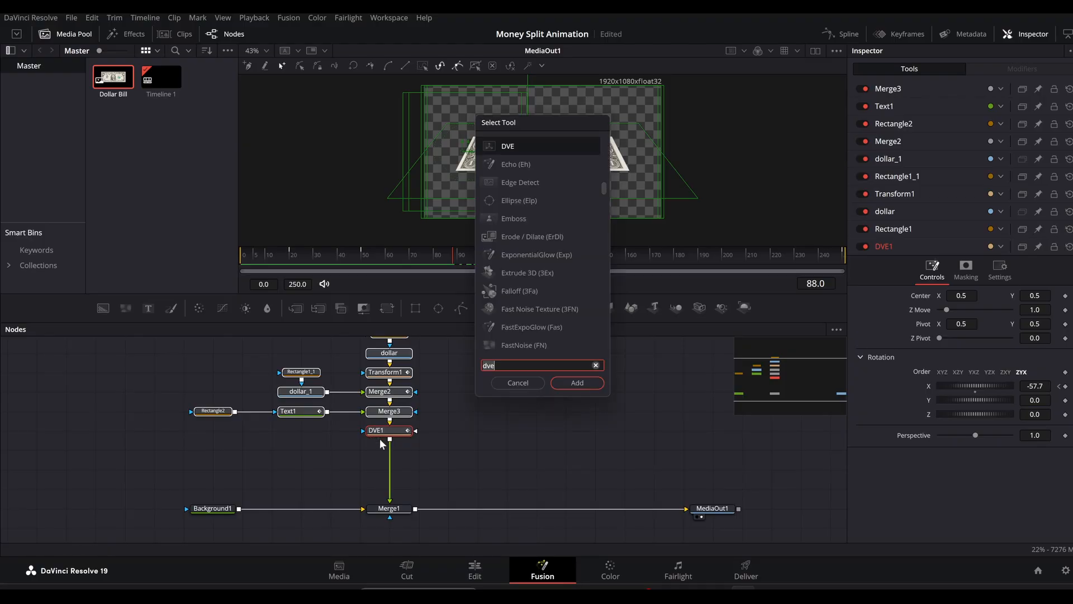
{"action": "type", "text": "wavi"}
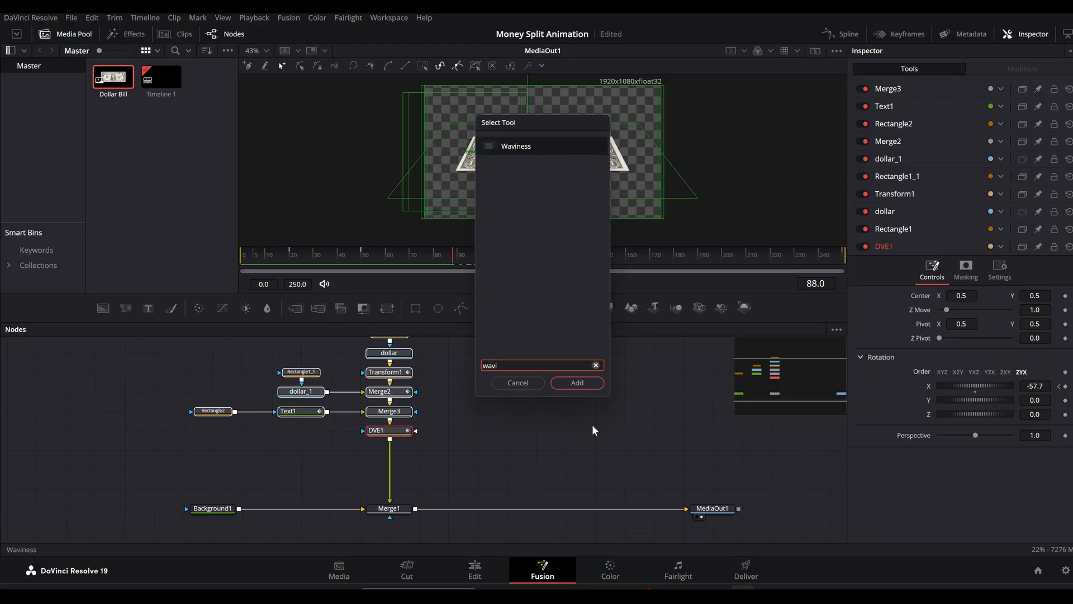
{"action": "left_click", "coordinate": [585, 386]}
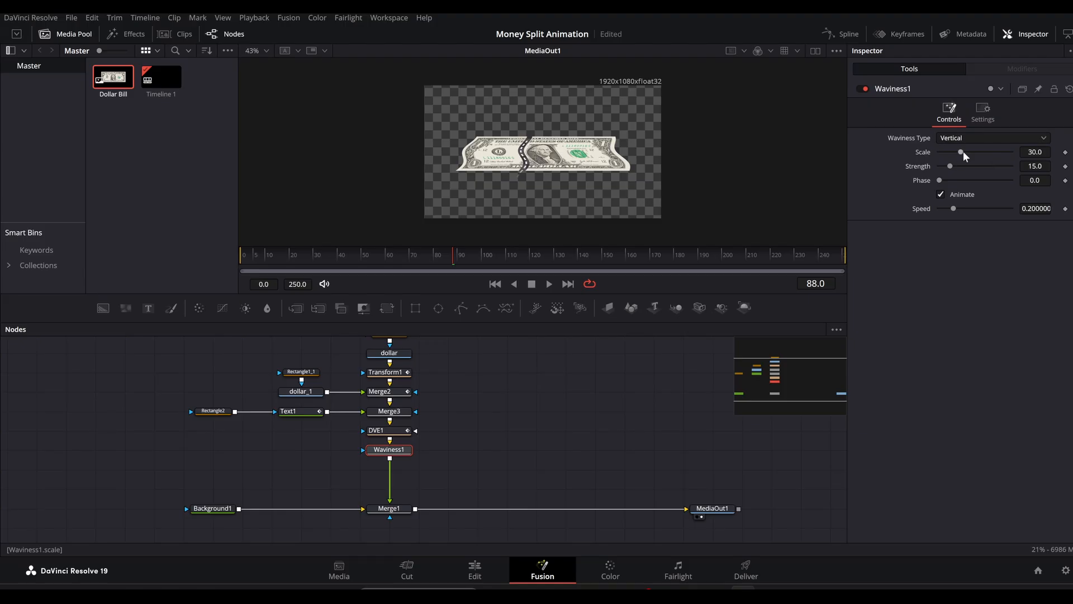
- Soften Waviness1 with Scale 10.5, Strength 4.6 and Speed 0.042, scrubbing the animation to check the motion
{"action": "left_click_drag", "start_coordinate": [963, 151], "coordinate": [945, 166]}
{"action": "left_click_drag", "start_coordinate": [954, 208], "coordinate": [942, 209]}
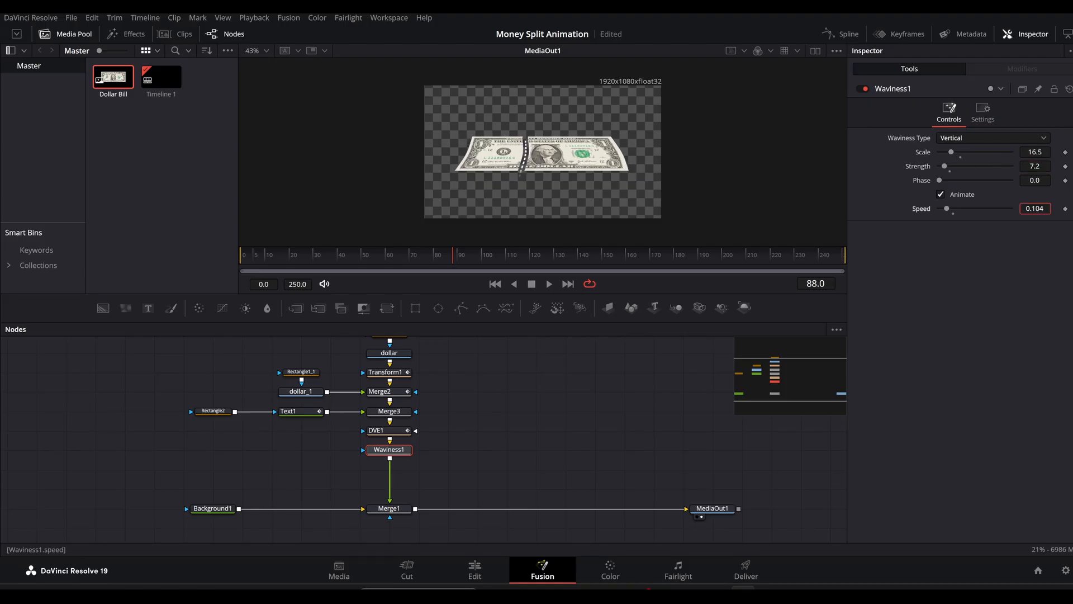
{"action": "left_click_drag", "start_coordinate": [383, 257], "coordinate": [486, 261]}
{"action": "left_click_drag", "start_coordinate": [1035, 166], "coordinate": [1002, 152]}
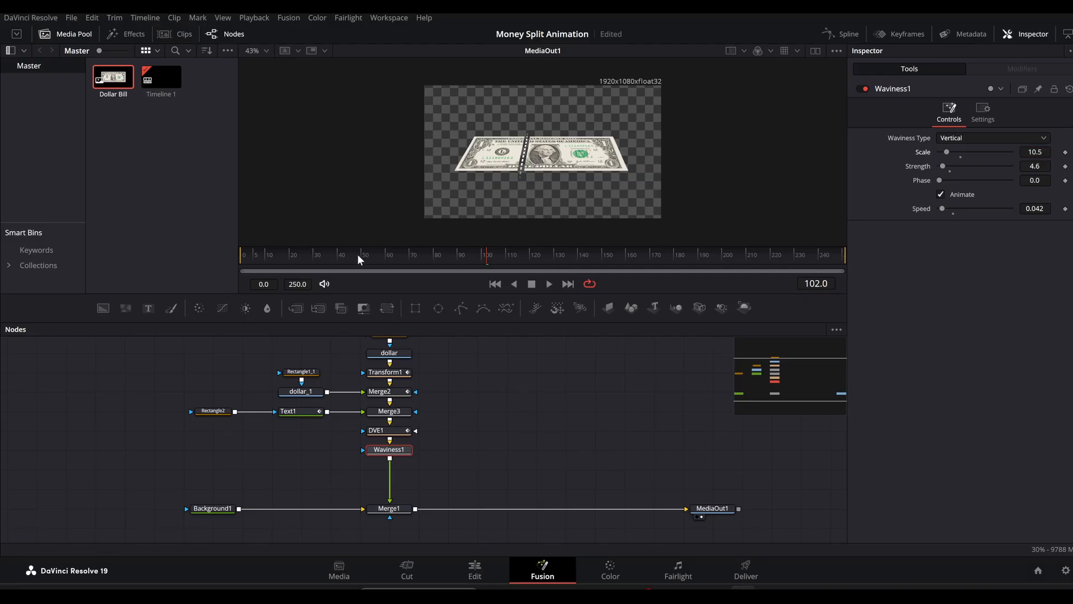
{"action": "left_click_drag", "start_coordinate": [357, 254], "coordinate": [499, 260]}
- Merge a new Text node over Merge1's output, reading "20" above "CENTS" in the Cutmark Bold font
{"action": "left_click_drag", "start_coordinate": [488, 432], "coordinate": [416, 509]}
{"action": "left_click", "coordinate": [523, 452]}
{"action": "left_click", "coordinate": [922, 218]}
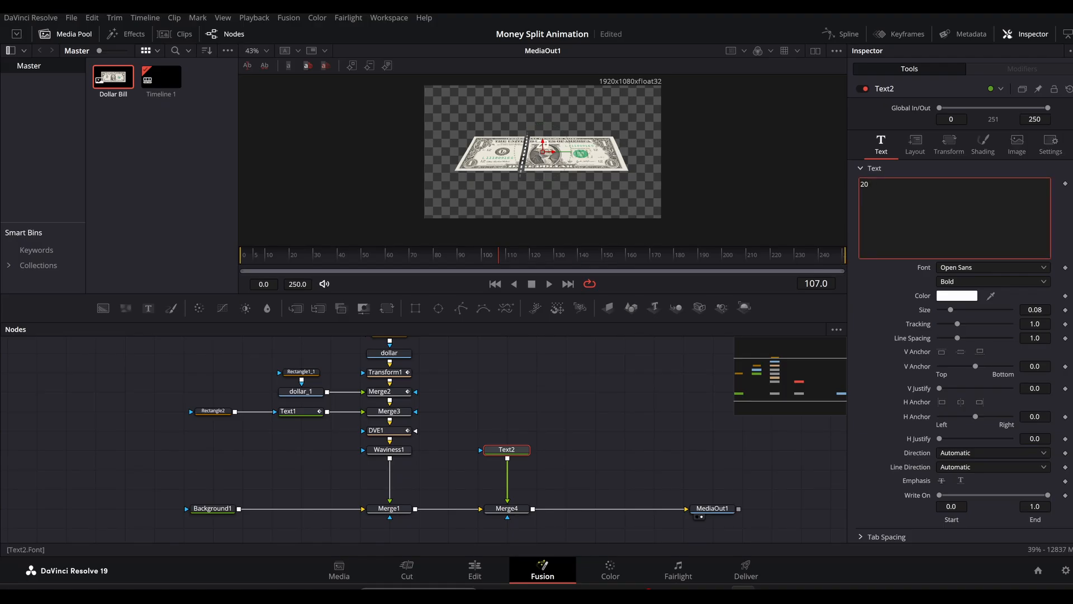
{"action": "type", "text": "CENTS"}
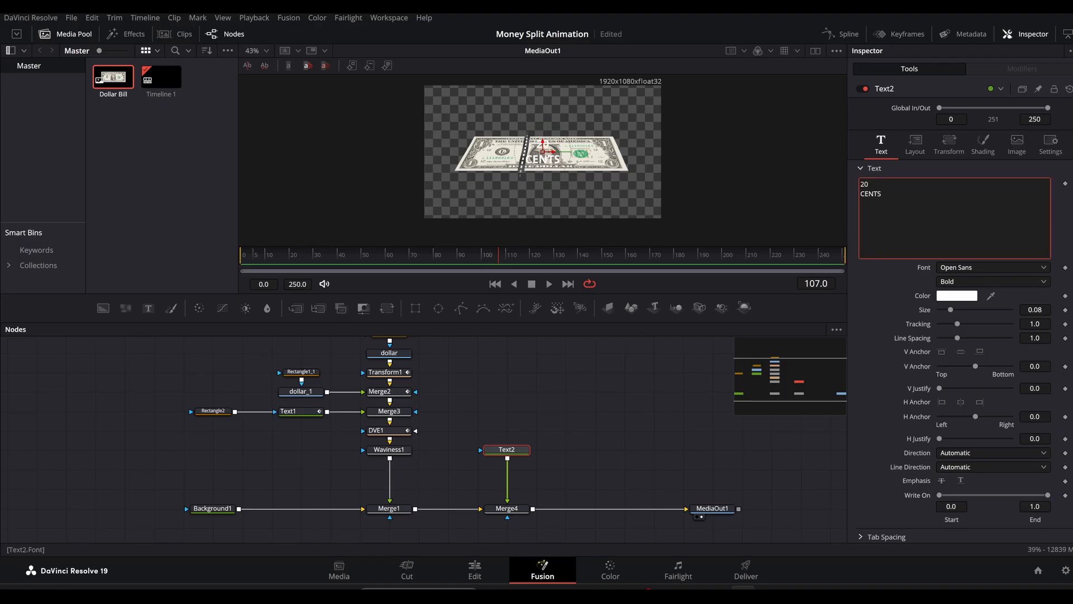
{"action": "left_click", "coordinate": [957, 267]}
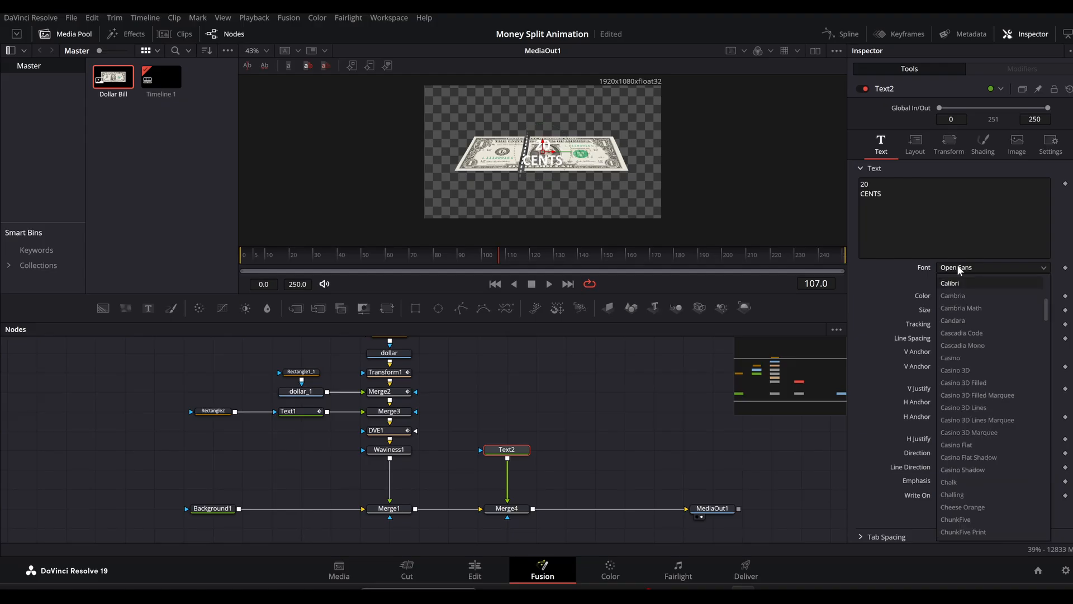
{"action": "left_click", "coordinate": [964, 347]}
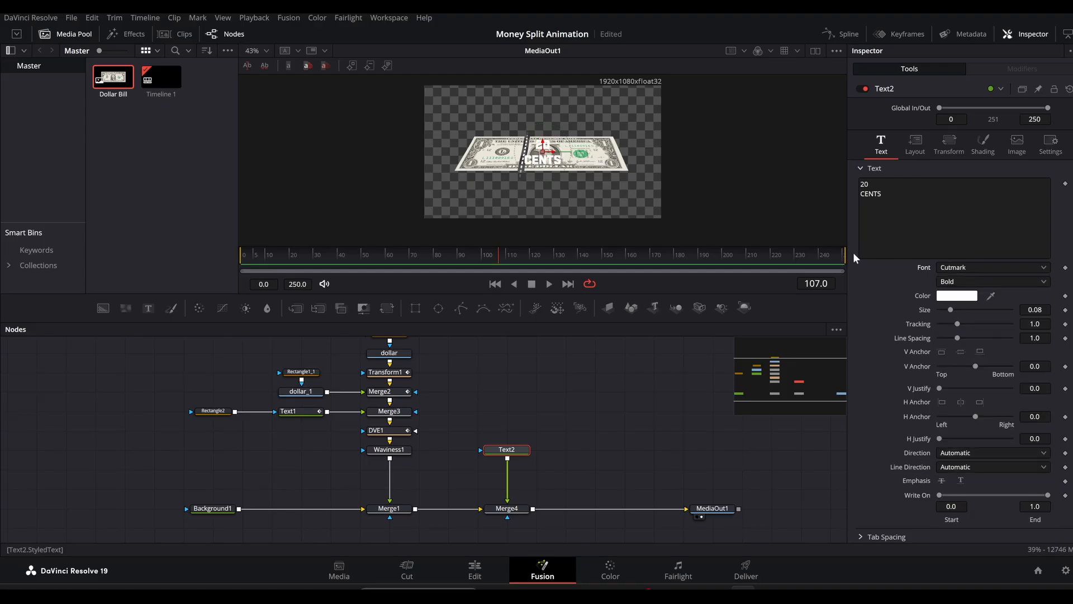
- Shade Text2 with a black-to-red gradient fill and enable its Black Shadow on shading element 3
{"action": "left_click", "coordinate": [979, 144]}
{"action": "left_click", "coordinate": [1035, 310]}
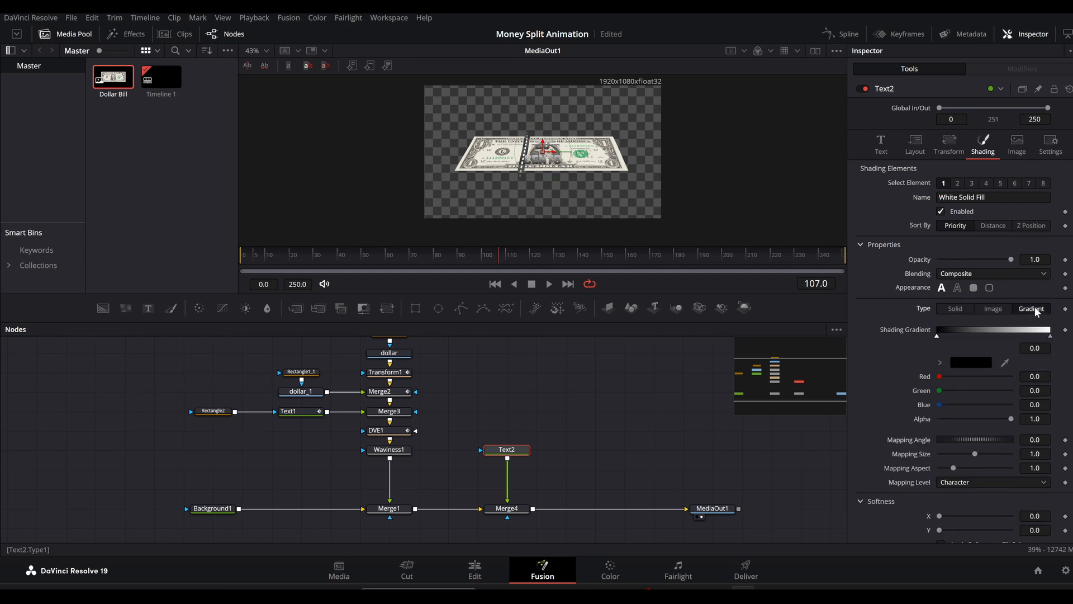
{"action": "left_click", "coordinate": [1051, 336]}
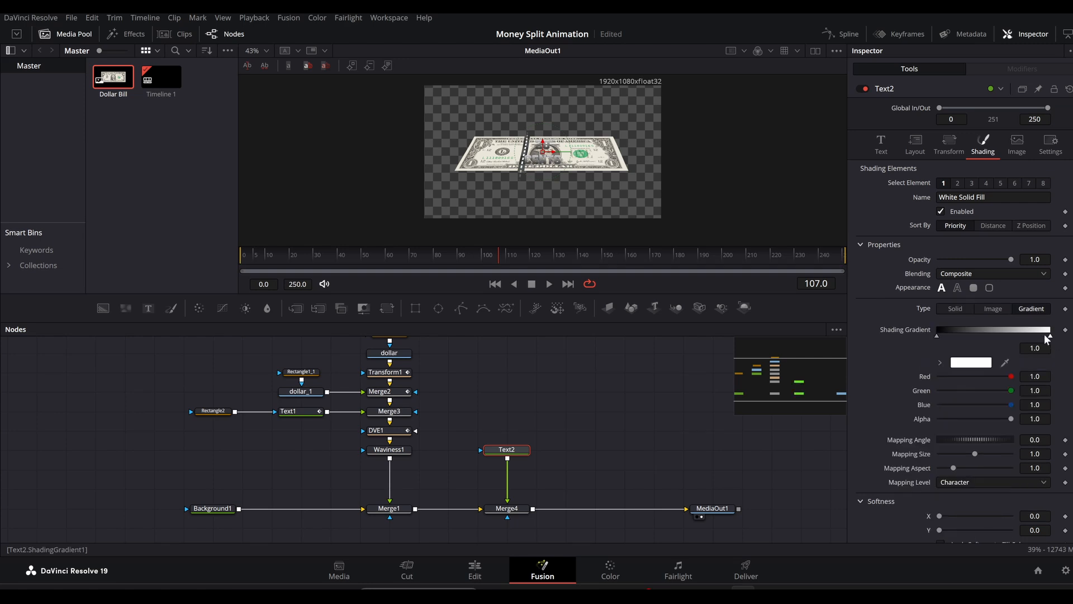
{"action": "left_click", "coordinate": [941, 362]}
{"action": "left_click_drag", "start_coordinate": [951, 393], "coordinate": [1025, 360]}
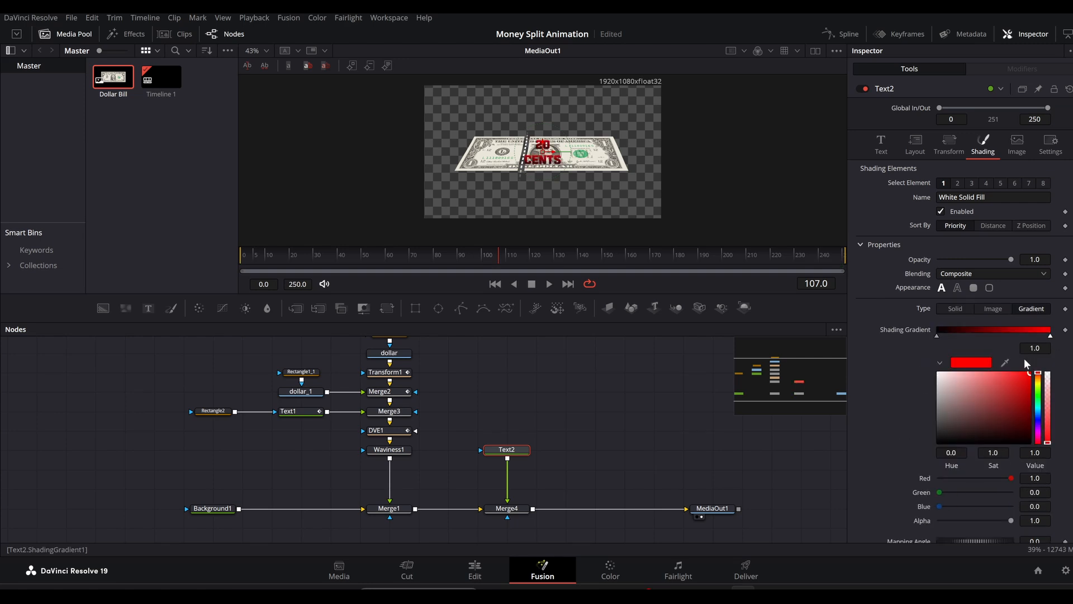
{"action": "left_click", "coordinate": [941, 363]}
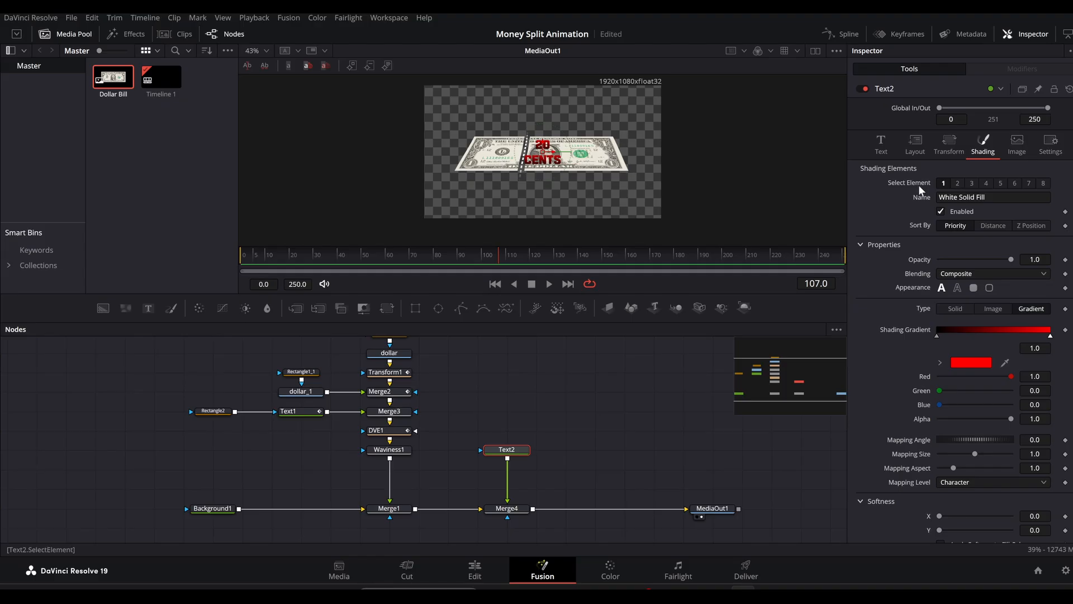
{"action": "left_click", "coordinate": [972, 183]}
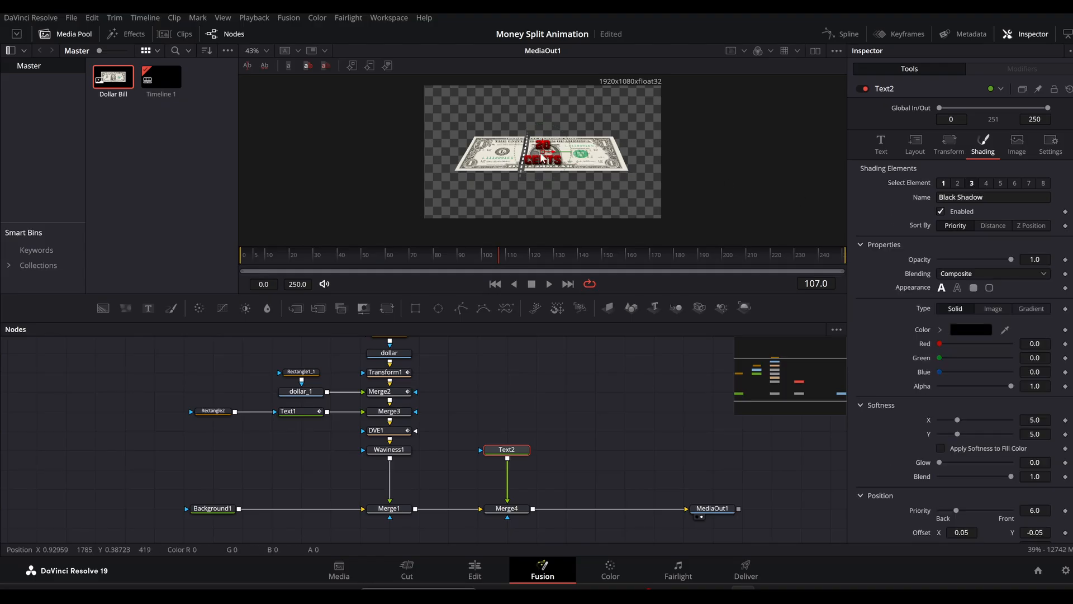
- Move the "20 CENTS" text below the bill and apply a Character Level Styling modifier to it
{"action": "left_click_drag", "start_coordinate": [544, 144], "coordinate": [535, 197]}
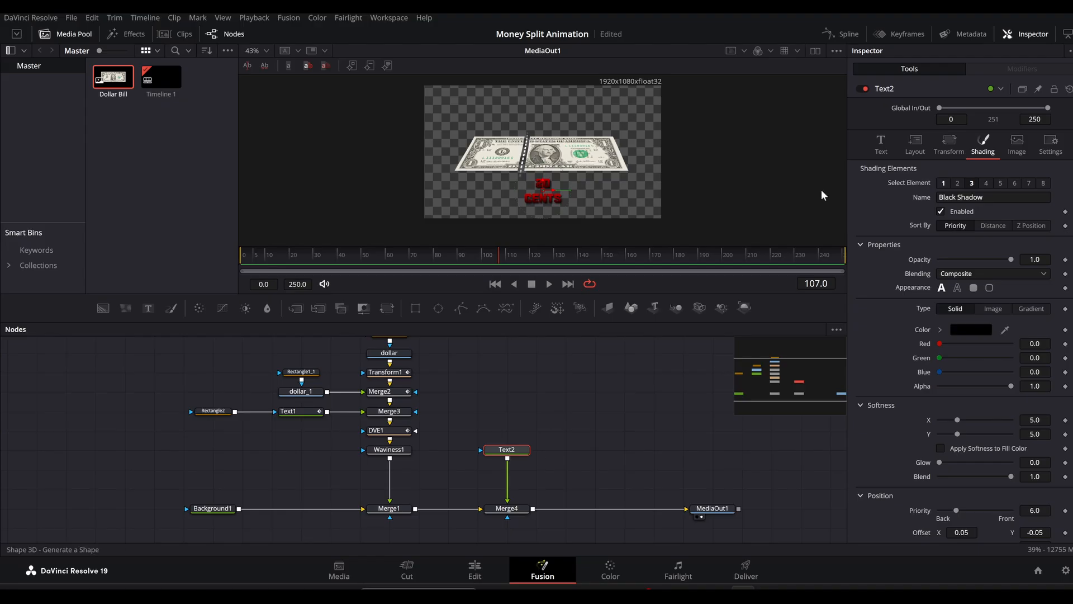
{"action": "left_click", "coordinate": [881, 147]}
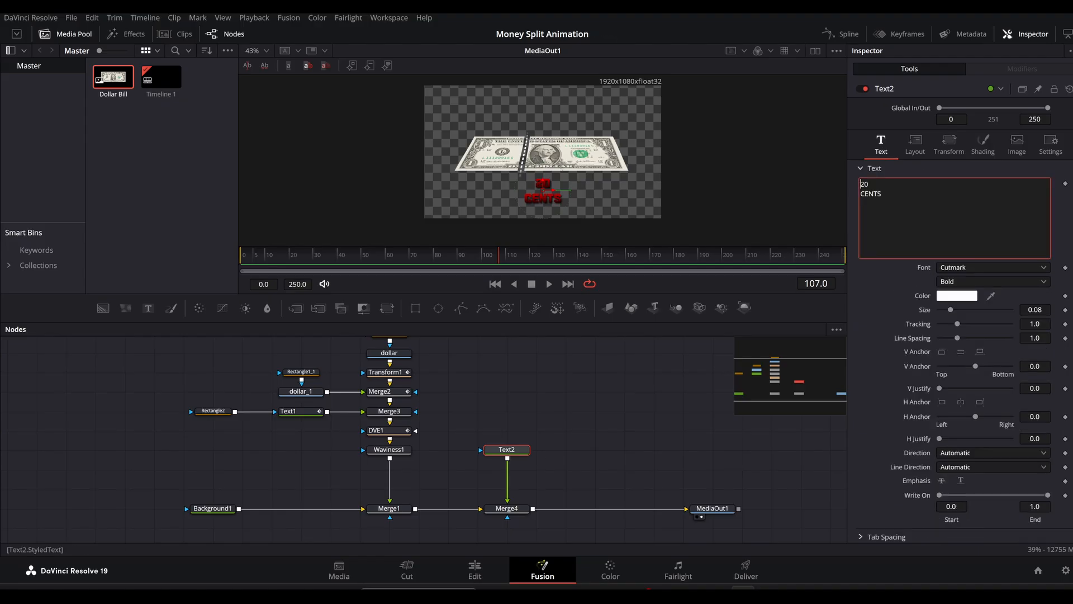
{"action": "right_click", "coordinate": [916, 213]}
{"action": "left_click", "coordinate": [951, 260]}
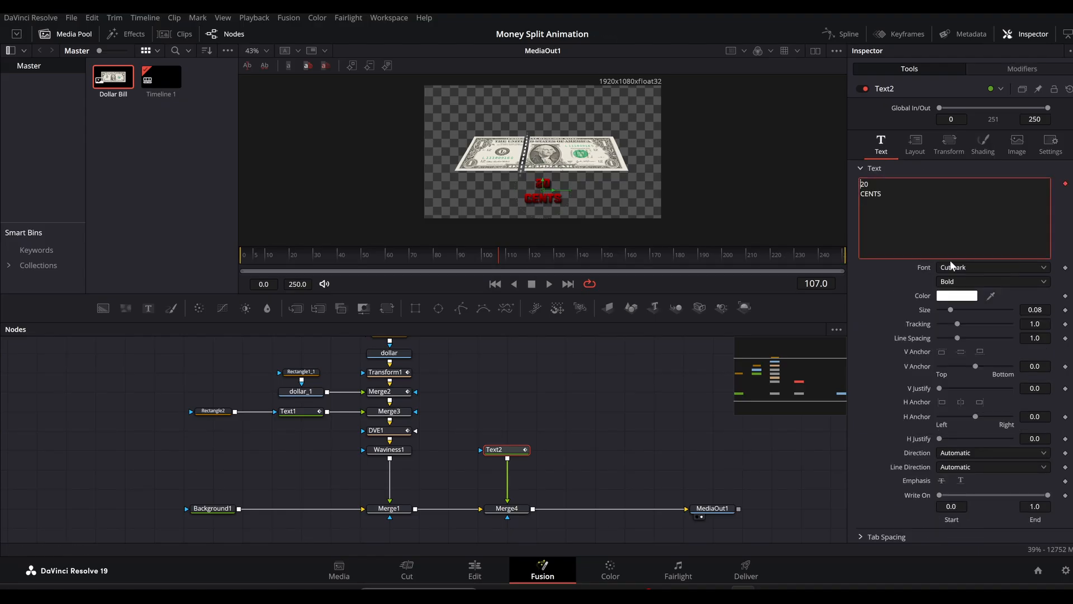
- Select the word "CENTS" for character styling and give it a solid white fill
{"action": "left_click", "coordinate": [1012, 70]}
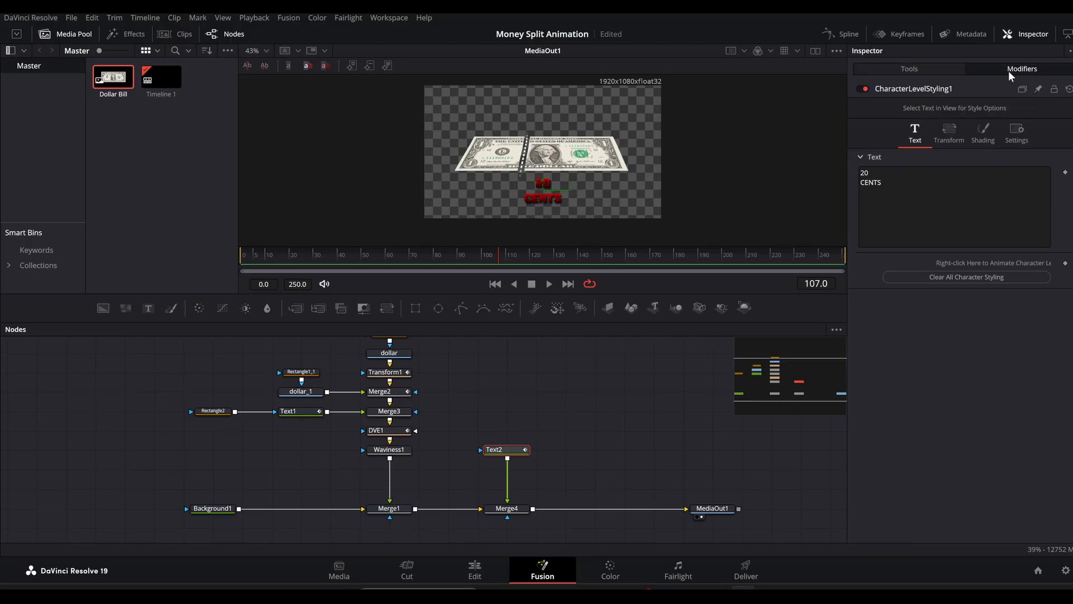
{"action": "left_click", "coordinate": [984, 136]}
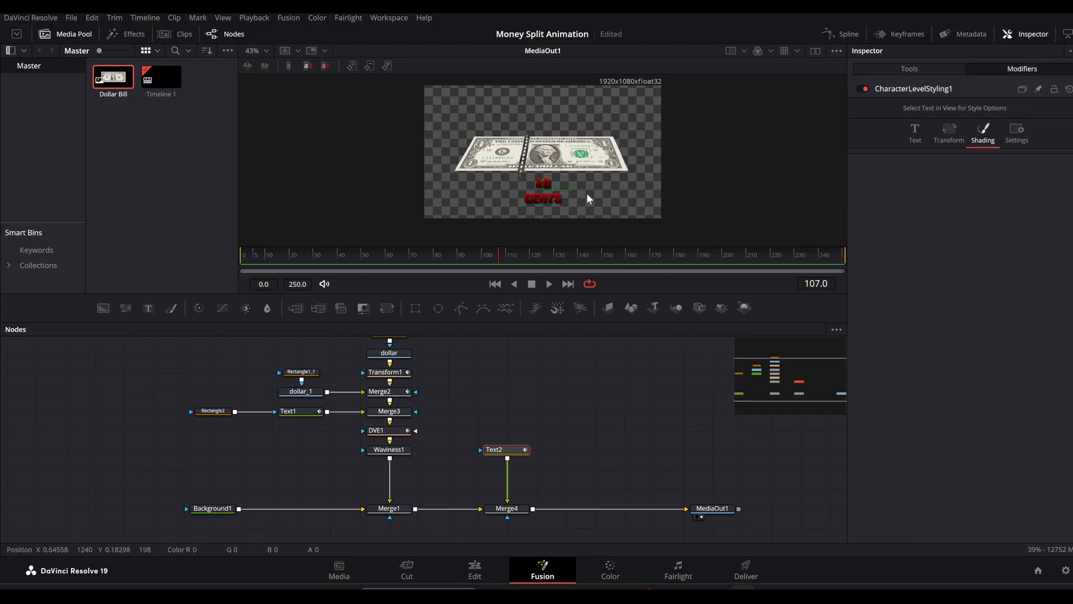
{"action": "left_click_drag", "start_coordinate": [495, 203], "coordinate": [544, 203]}
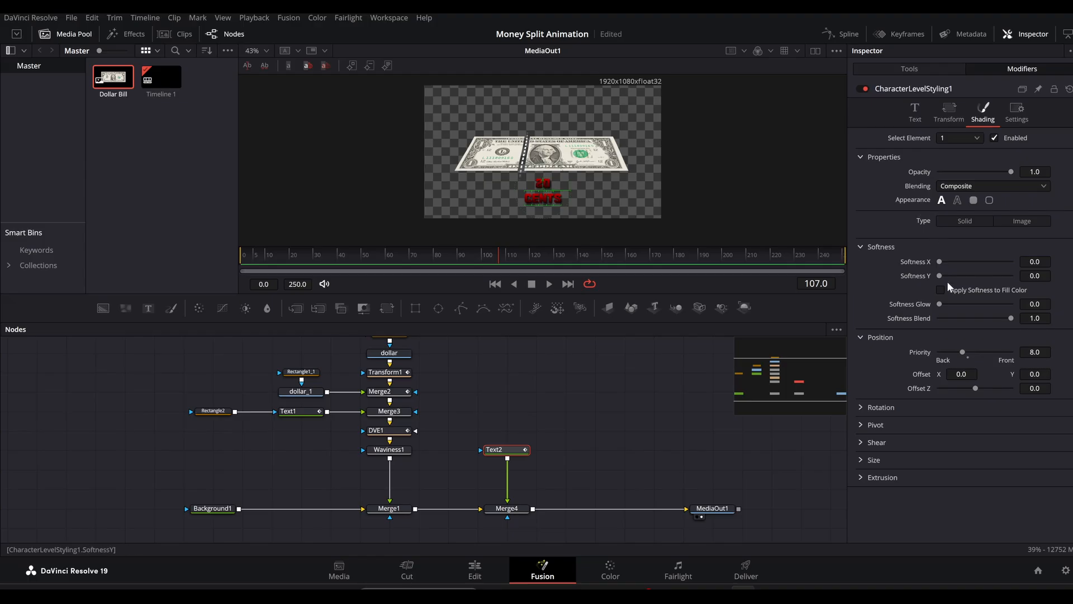
{"action": "left_click", "coordinate": [964, 221]}
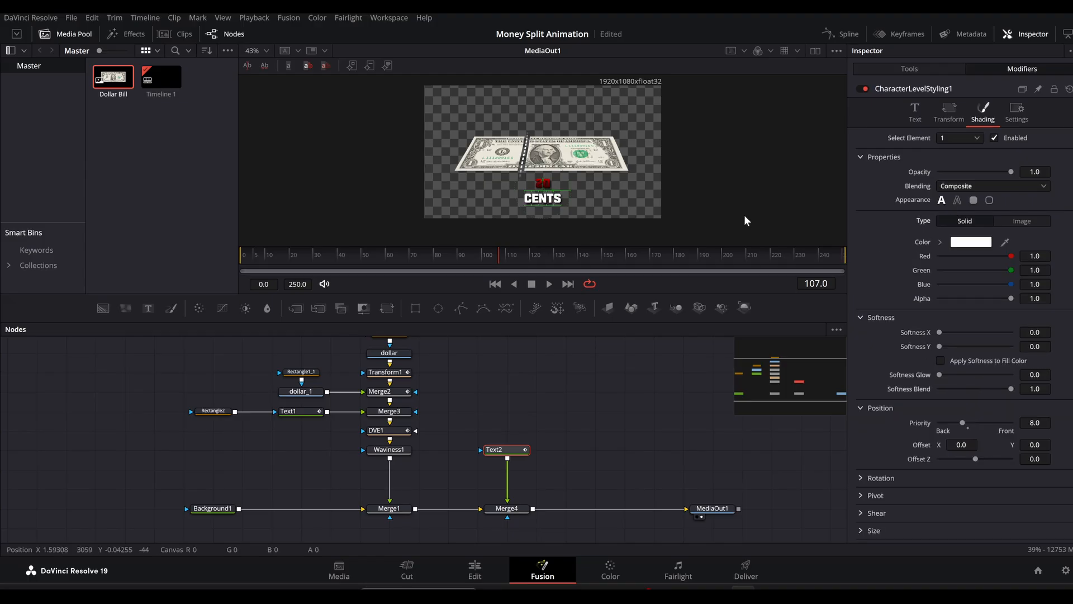
- Enlarge the "20" characters to size 0.182 and tighten Text2's line spacing to 0.794
{"action": "left_click", "coordinate": [920, 119]}
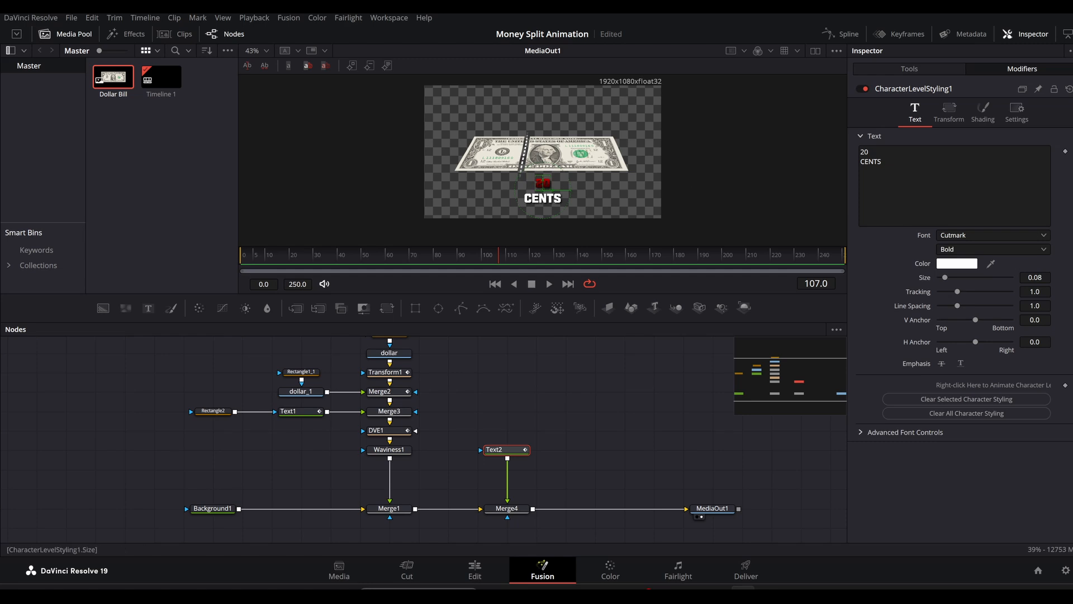
{"action": "left_click_drag", "start_coordinate": [1034, 277], "coordinate": [1051, 278]}
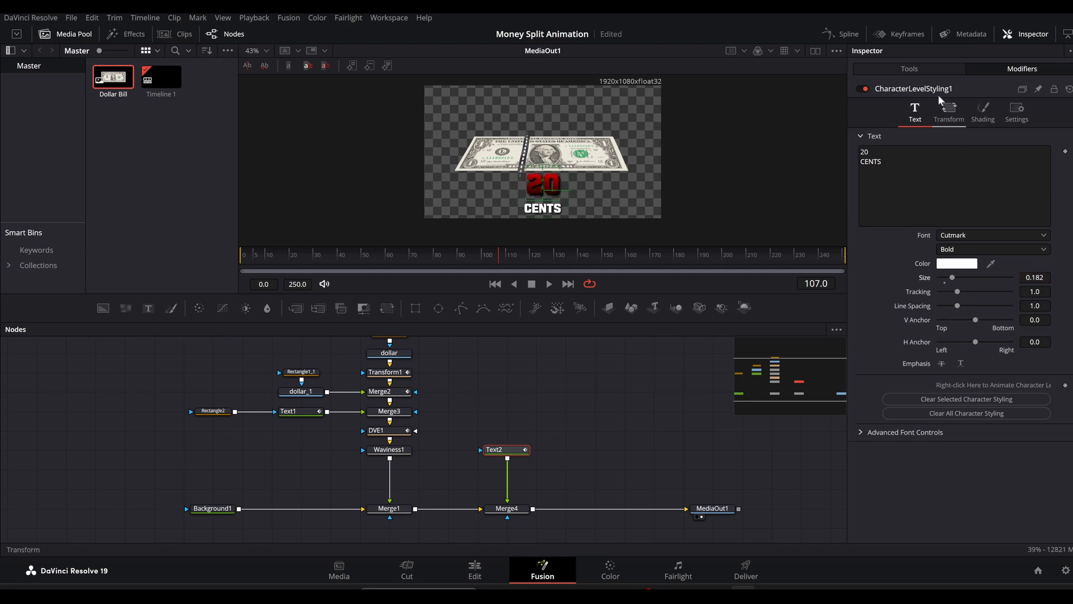
{"action": "left_click", "coordinate": [930, 69]}
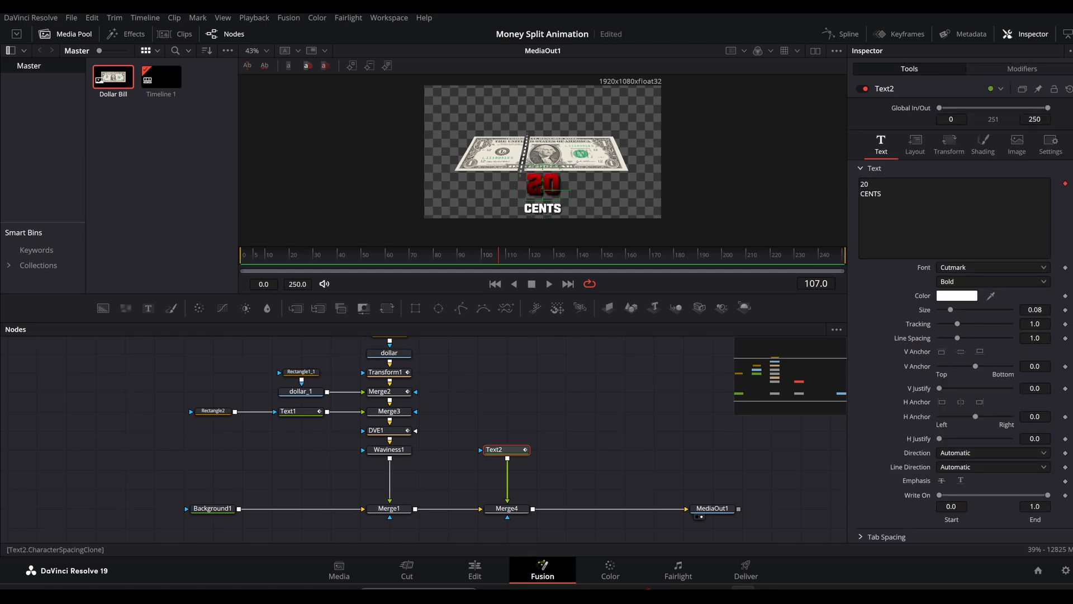
{"action": "left_click_drag", "start_coordinate": [1035, 337], "coordinate": [738, 415]}
- Add an XGlow node after Text2 and set its Gain to 0.1
{"action": "key", "text": "shift+space"}
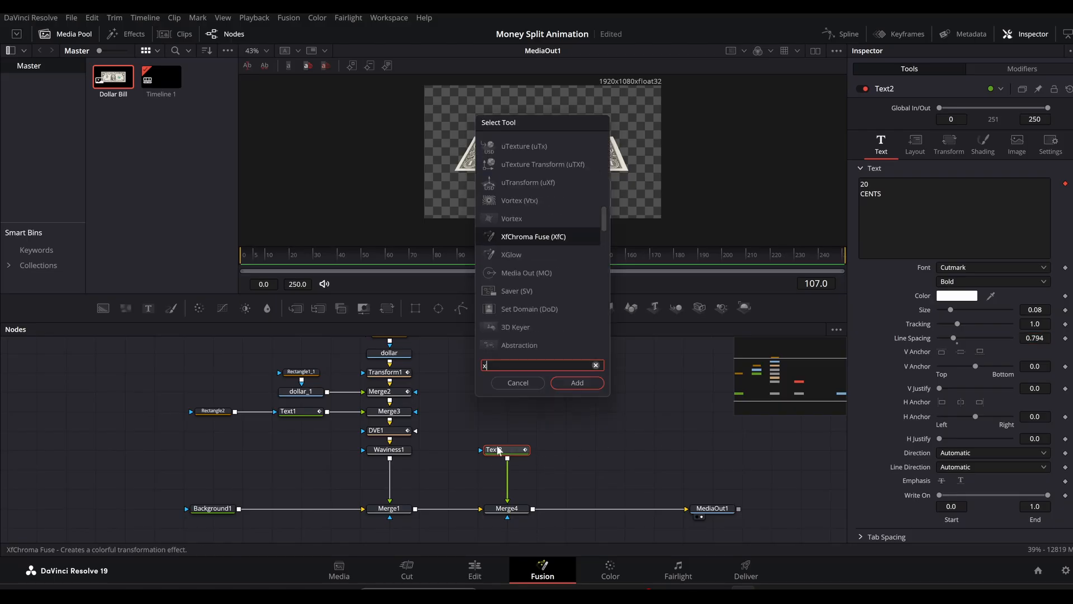
{"action": "type", "text": "xg"}
{"action": "key", "text": "Return"}
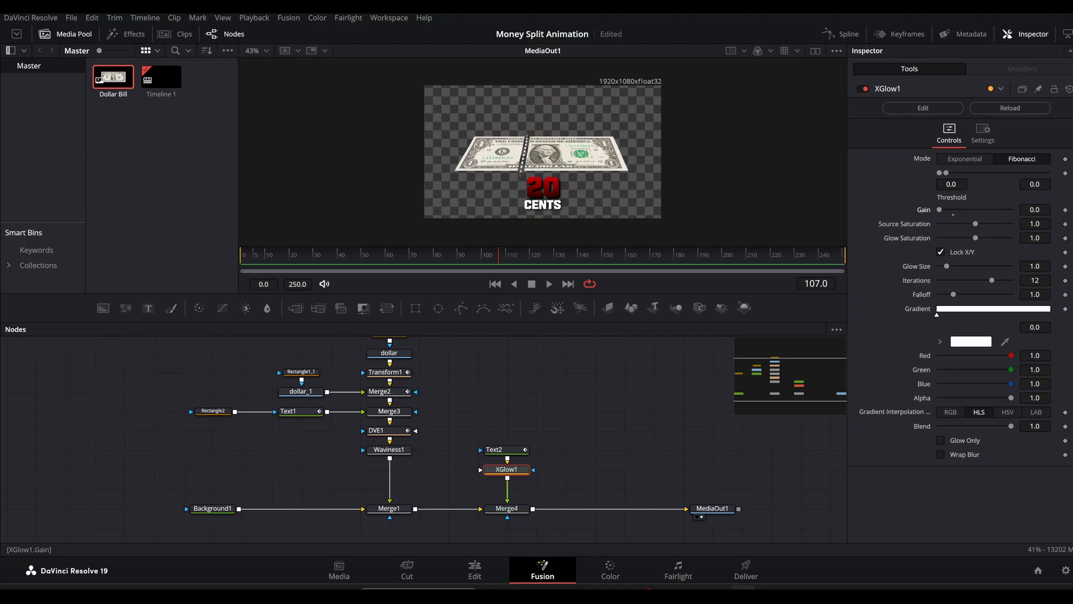
{"action": "key", "text": "BackSpace"}
{"action": "type", "text": "1"}
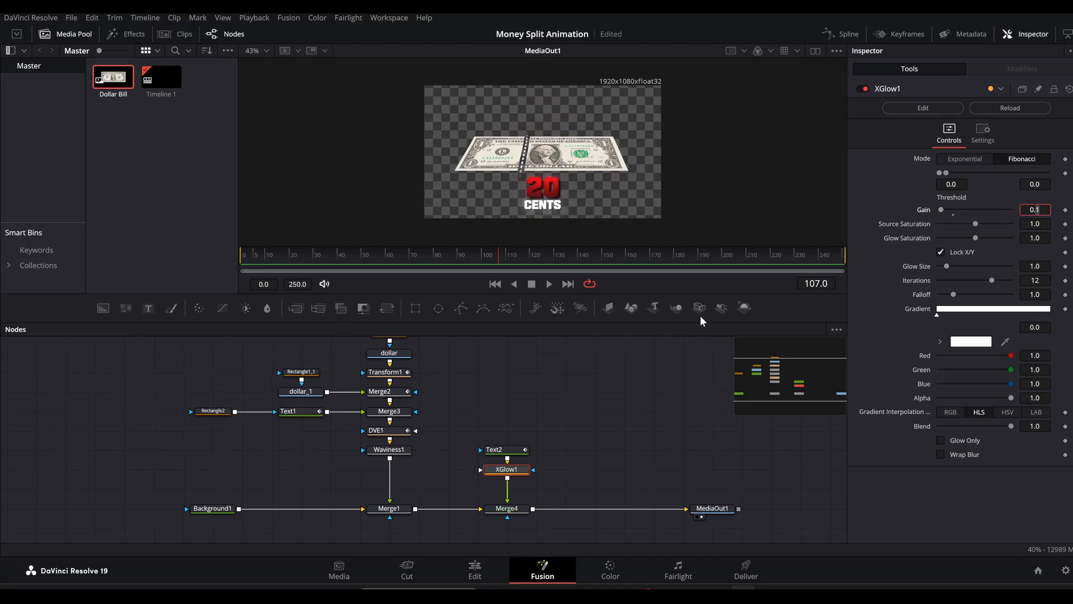
- Enlarge the "20" characters slightly so the number matches the width of the word "CENTS"
{"action": "left_click_drag", "start_coordinate": [545, 211], "coordinate": [521, 195]}
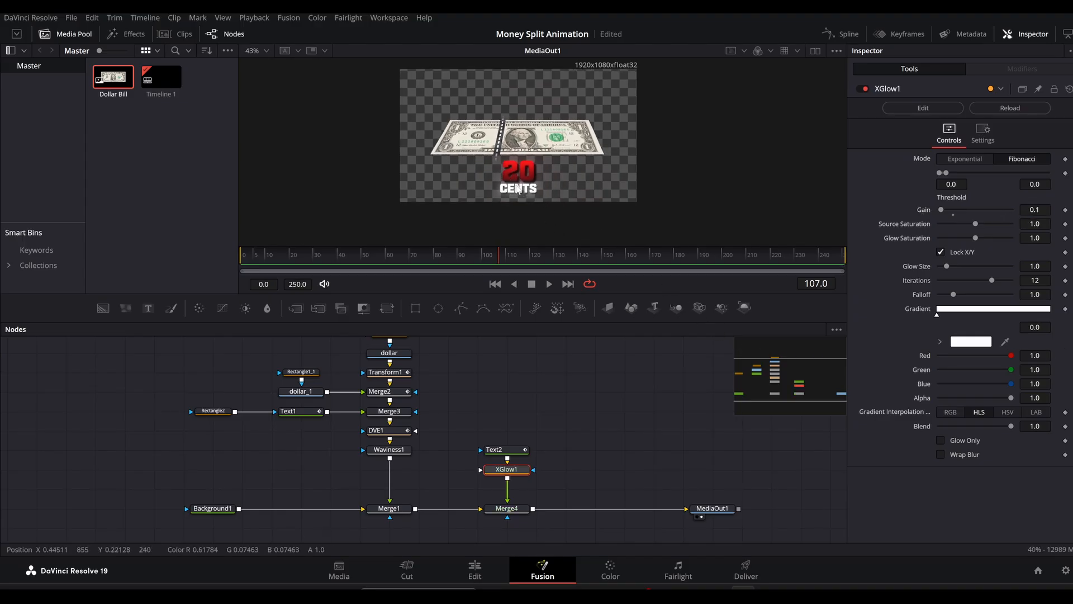
{"action": "scroll", "coordinate": [520, 194], "scroll_direction": "up", "scroll_amount": 5}
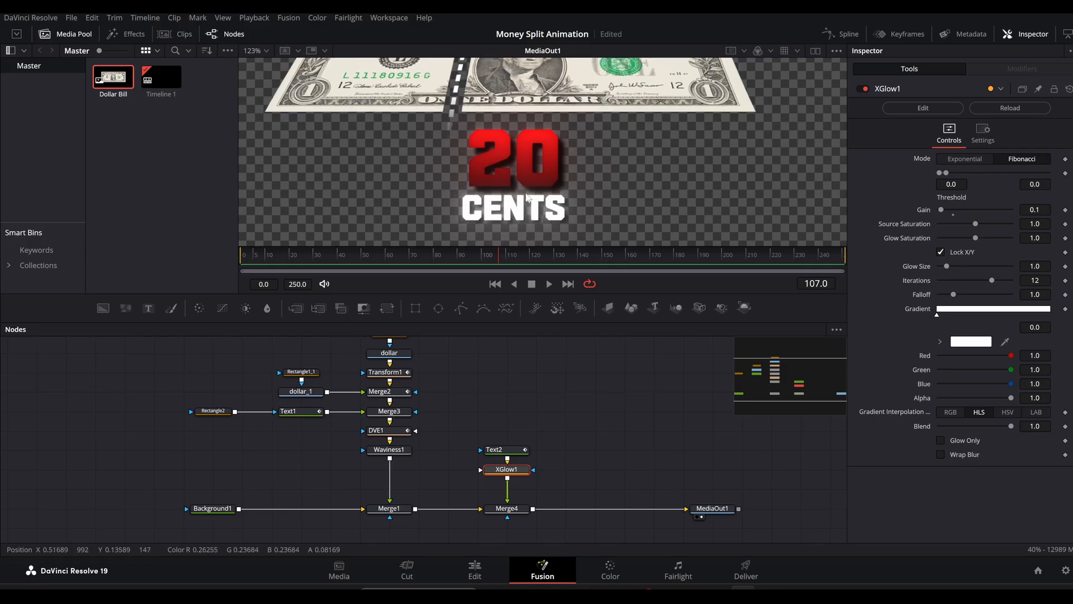
{"action": "left_click", "coordinate": [517, 450]}
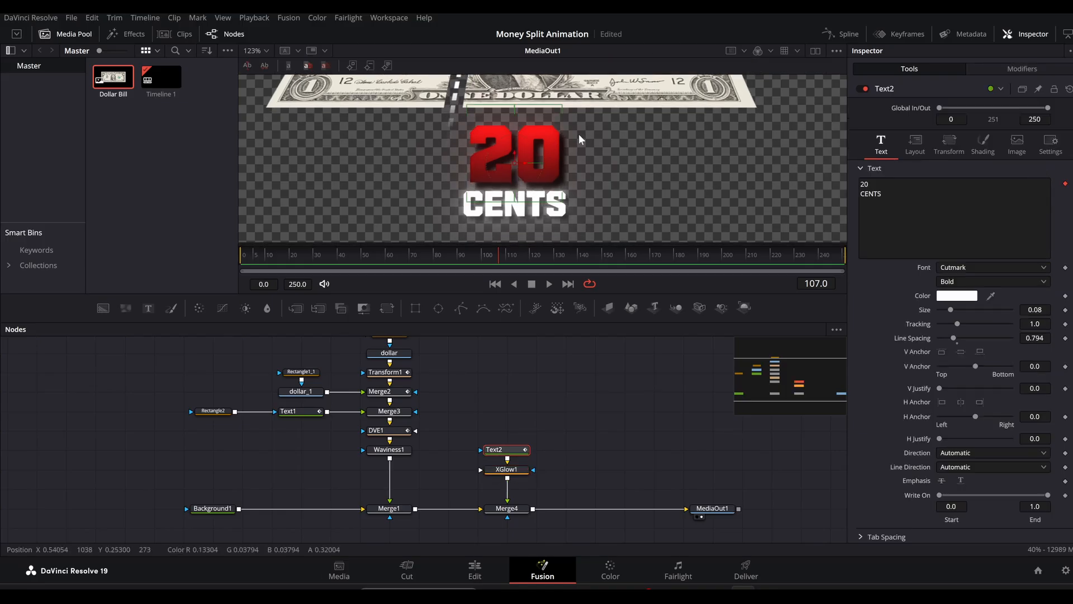
{"action": "left_click_drag", "start_coordinate": [1035, 277], "coordinate": [682, 292]}
{"action": "left_click", "coordinate": [653, 446]}
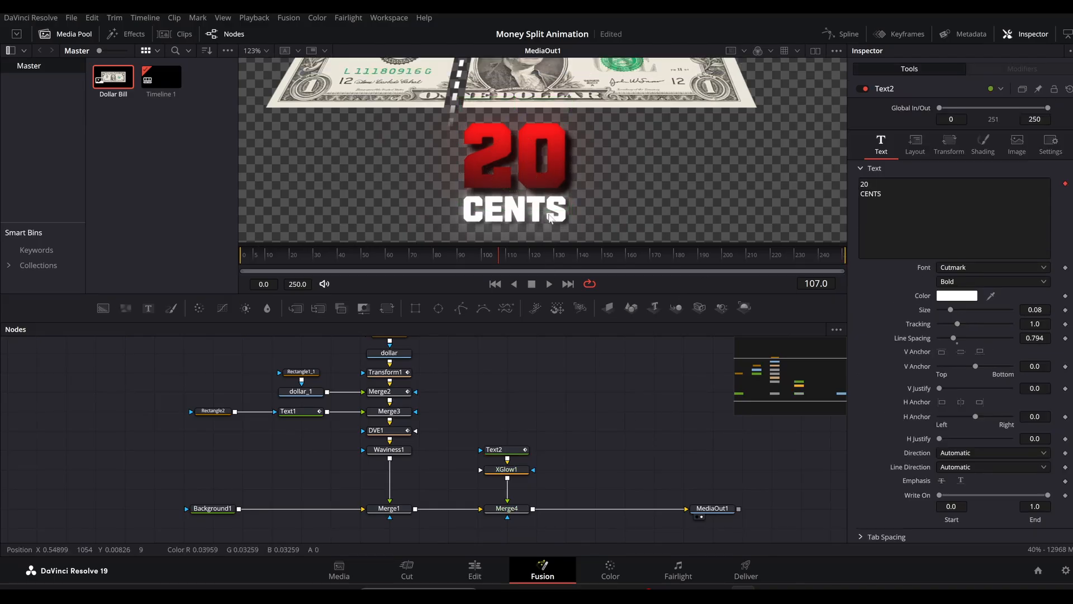
{"action": "scroll", "coordinate": [559, 163], "scroll_direction": "down", "scroll_amount": 5}
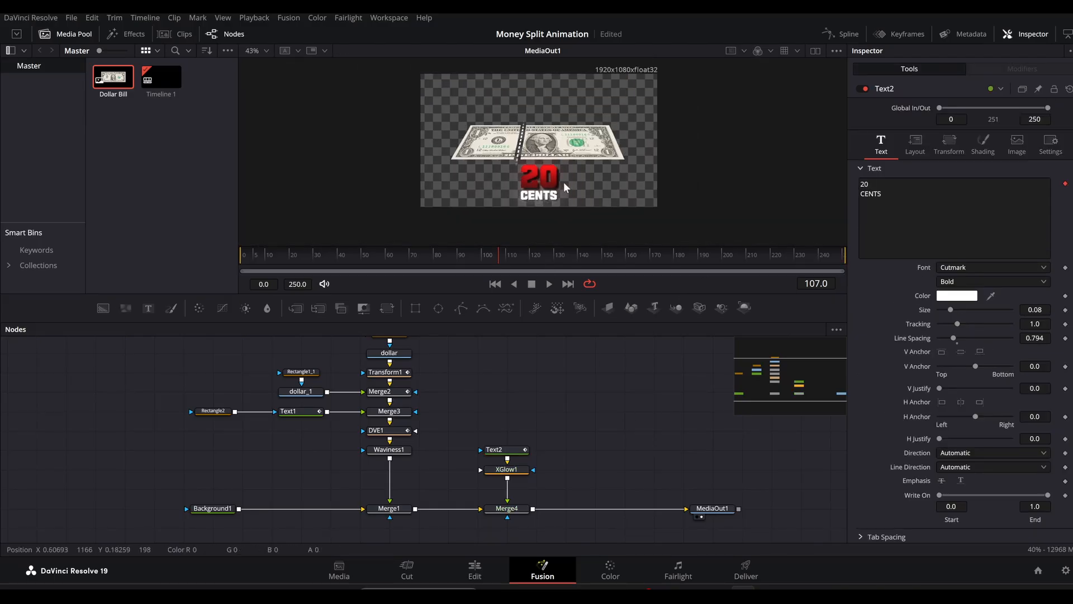
- Move the "20 CENTS" text onto the left part of the bill and reduce its layout size to about 0.863
{"action": "left_click", "coordinate": [499, 451]}
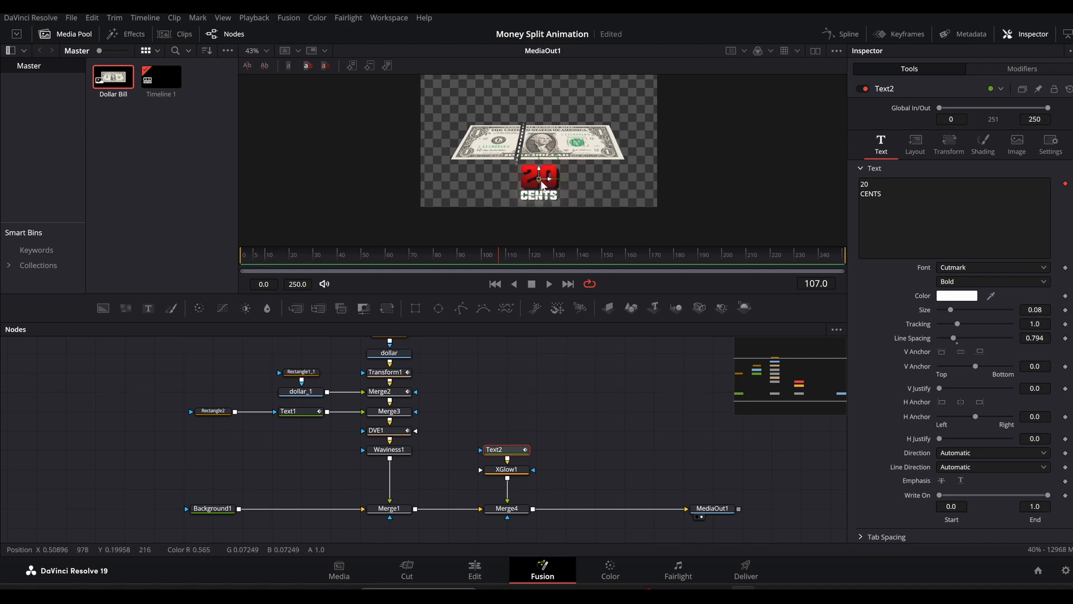
{"action": "left_click_drag", "start_coordinate": [494, 134], "coordinate": [506, 127]}
{"action": "left_click", "coordinate": [915, 144]}
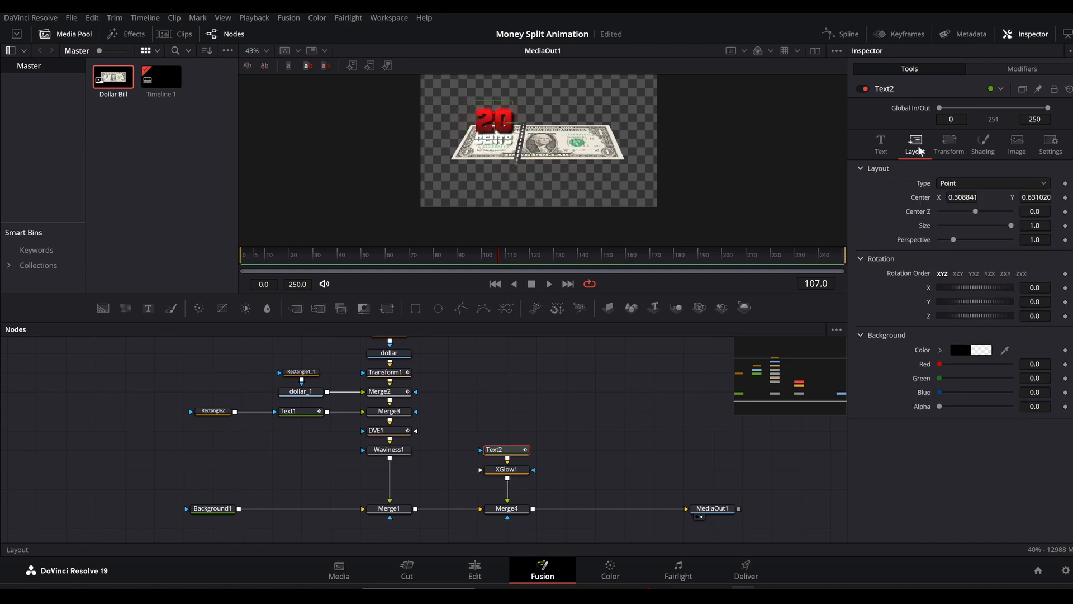
{"action": "left_click_drag", "start_coordinate": [1011, 225], "coordinate": [1008, 229]}
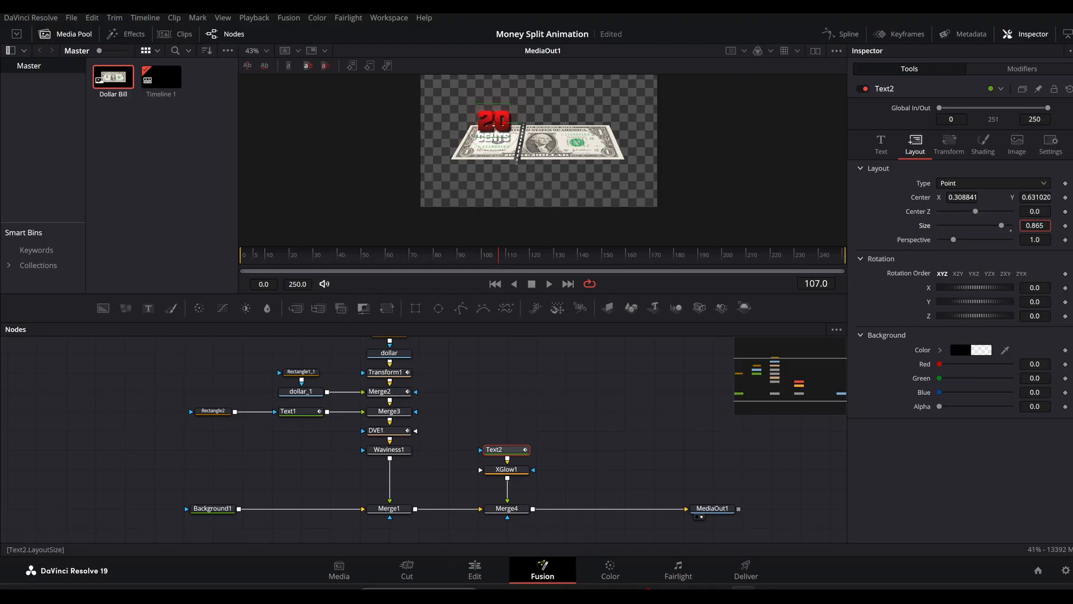
- Set the timeline playback resolution to Quarter and nudge the "20 CENTS" text to about X 0.297, Y 0.610
{"action": "left_click", "coordinate": [254, 18]}
{"action": "mouse_move", "coordinate": [350, 61]}
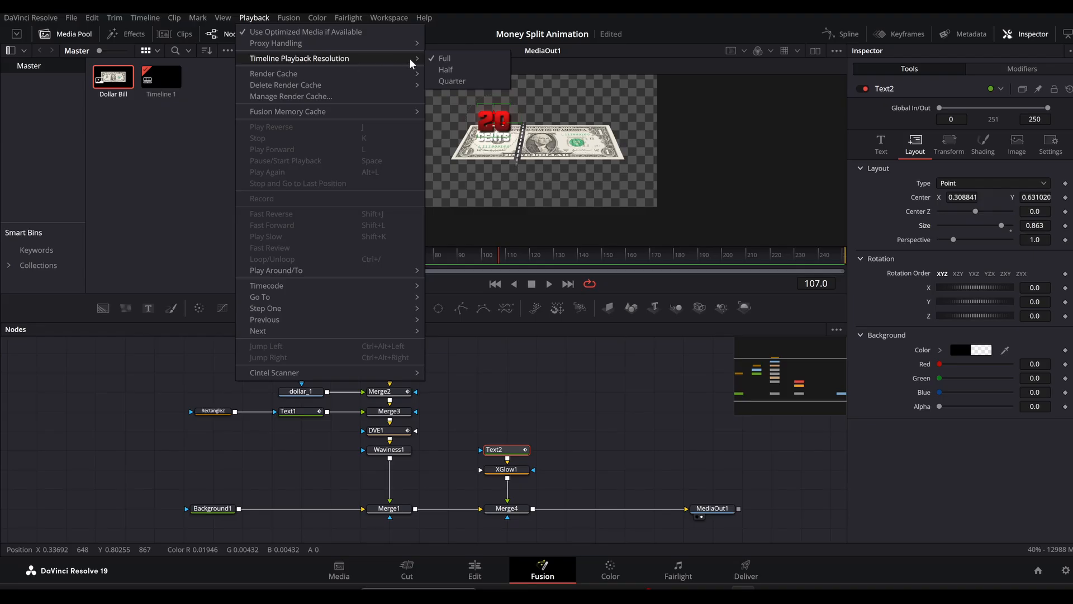
{"action": "left_click", "coordinate": [442, 81]}
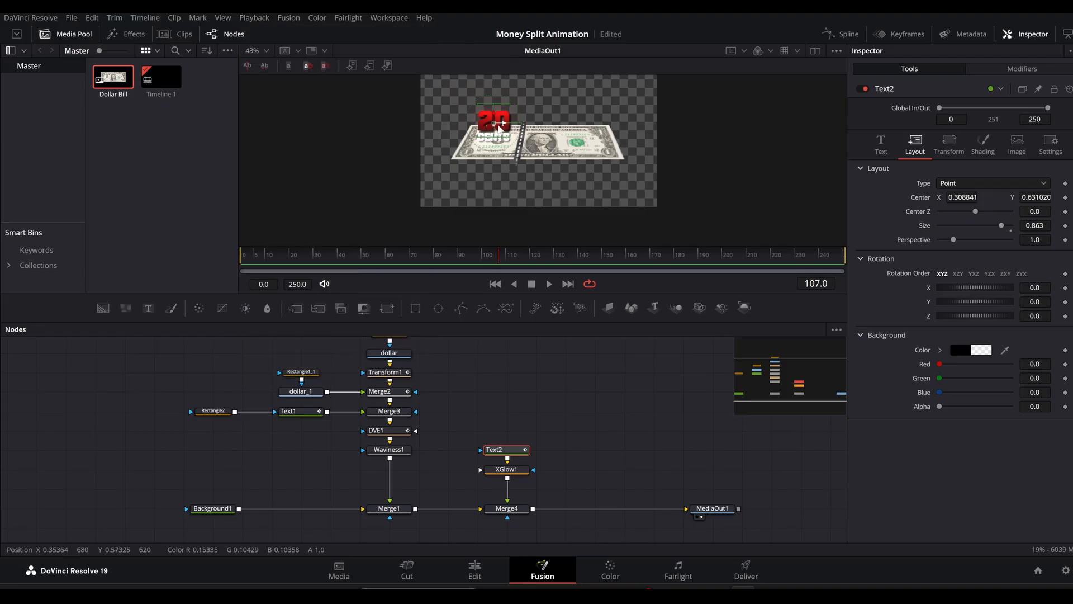
{"action": "left_click_drag", "start_coordinate": [499, 127], "coordinate": [492, 129]}
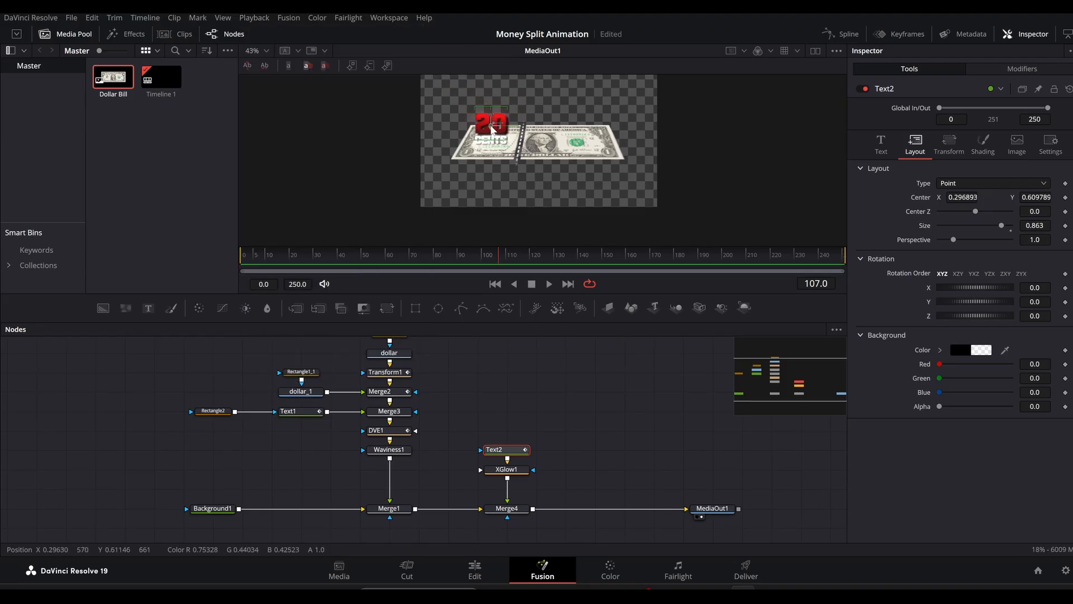
- Duplicate the Text2, XGlow1 and Merge4 nodes and place the copies between Merge4 and MediaOut1
{"action": "left_click_drag", "start_coordinate": [565, 433], "coordinate": [504, 541]}
{"action": "scroll", "coordinate": [599, 485], "scroll_direction": "down", "scroll_amount": 2}
{"action": "key", "text": "ctrl+c"}
{"action": "key", "text": "ctrl+v"}
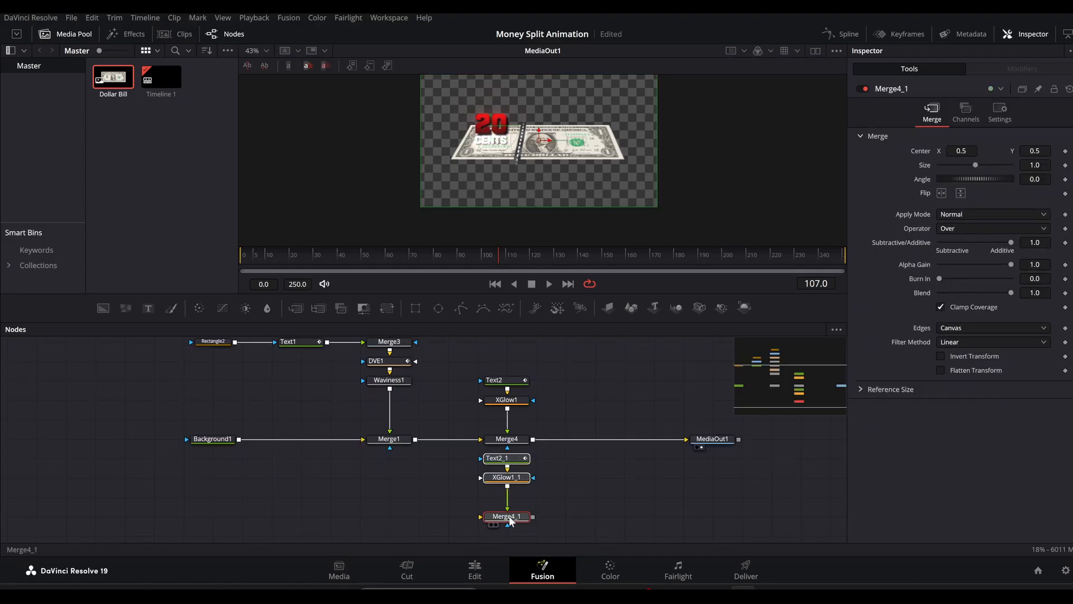
{"action": "left_click_drag", "start_coordinate": [520, 479], "coordinate": [579, 400]}
- Shift the duplicated text horizontally to center X of about 0.594 and change its number to 30
{"action": "left_click", "coordinate": [565, 381]}
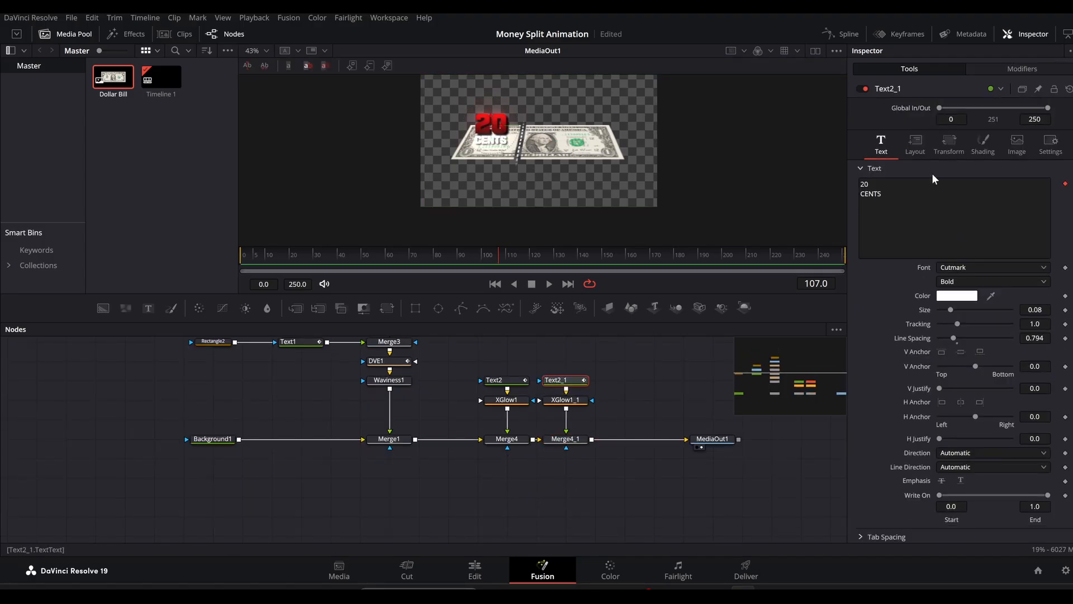
{"action": "left_click", "coordinate": [915, 144]}
{"action": "left_click_drag", "start_coordinate": [962, 197], "coordinate": [1018, 196]}
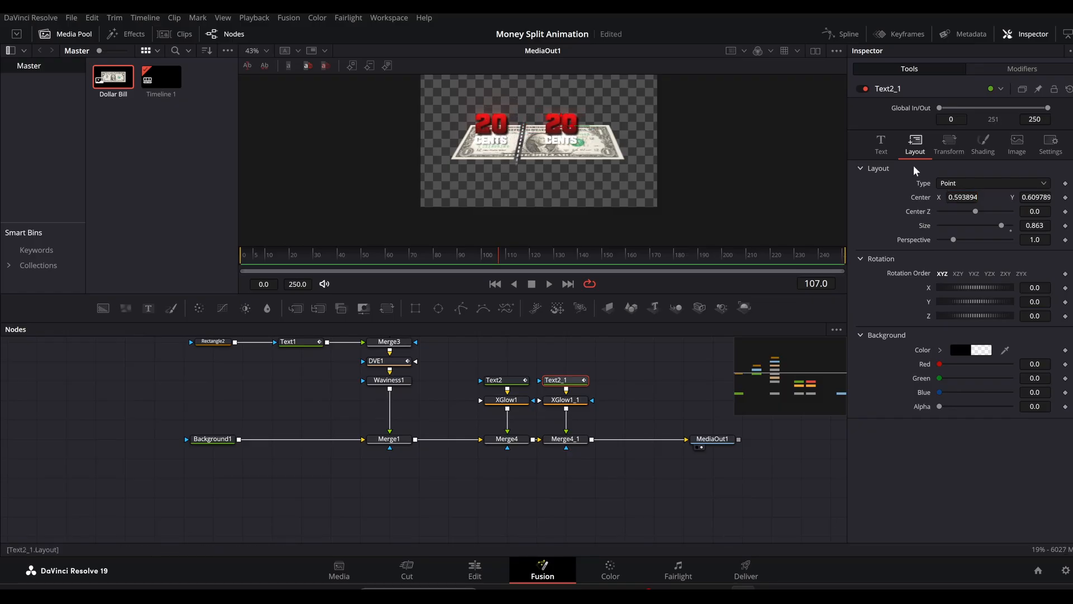
{"action": "left_click", "coordinate": [889, 151]}
{"action": "left_click", "coordinate": [865, 184]}
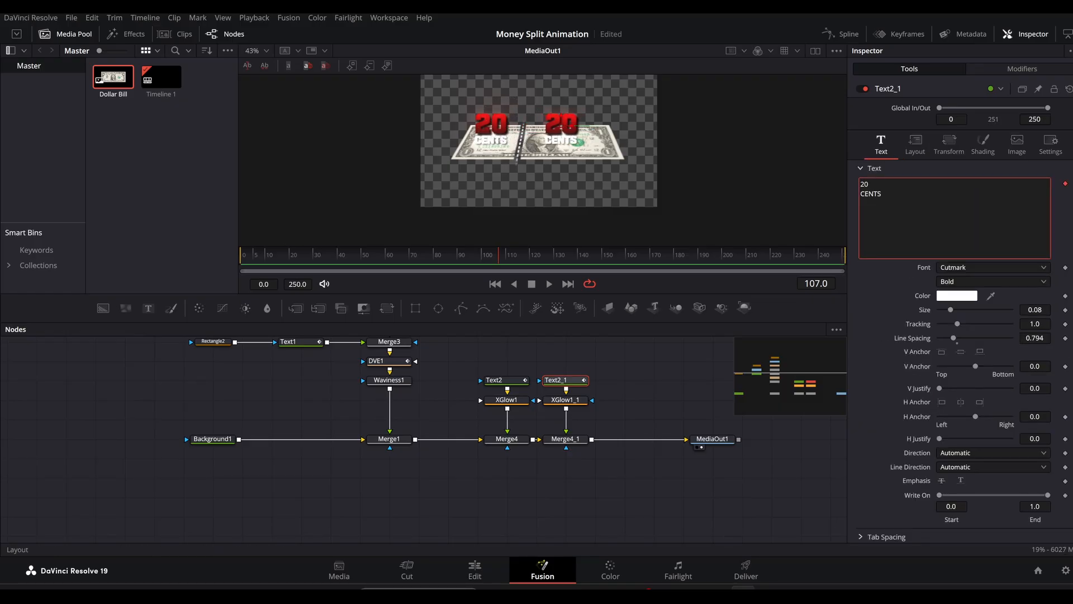
{"action": "key", "text": "BackSpace"}
{"action": "type", "text": "3"}
- Move both text and glow node pairs up and insert a Transform node between XGlow1 and Merge4
{"action": "left_click", "coordinate": [586, 400]}
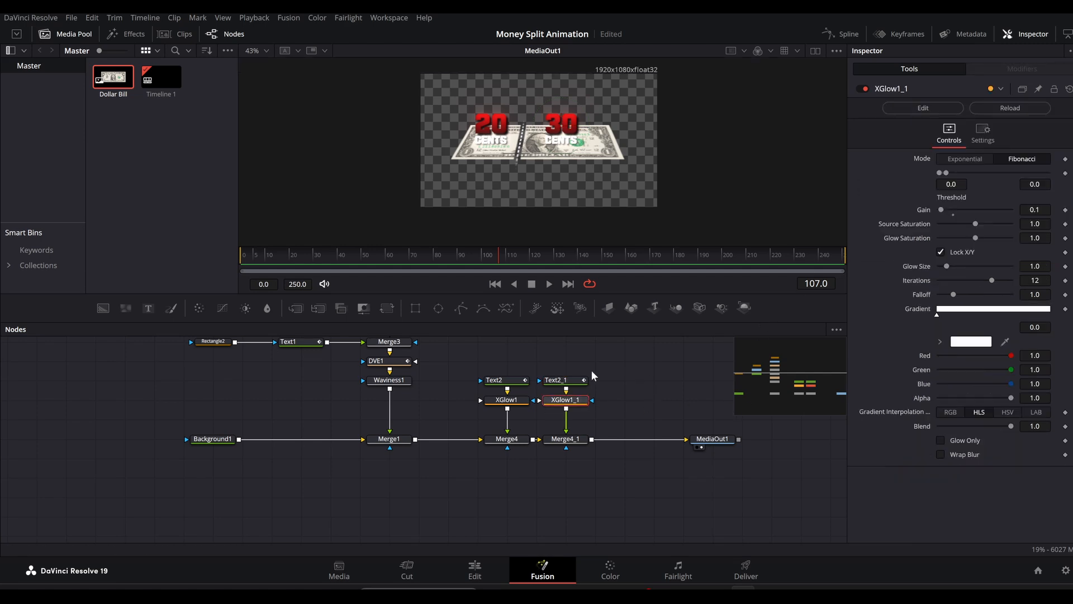
{"action": "left_click_drag", "start_coordinate": [591, 371], "coordinate": [475, 411]}
{"action": "scroll", "coordinate": [643, 453], "scroll_direction": "up", "scroll_amount": 3}
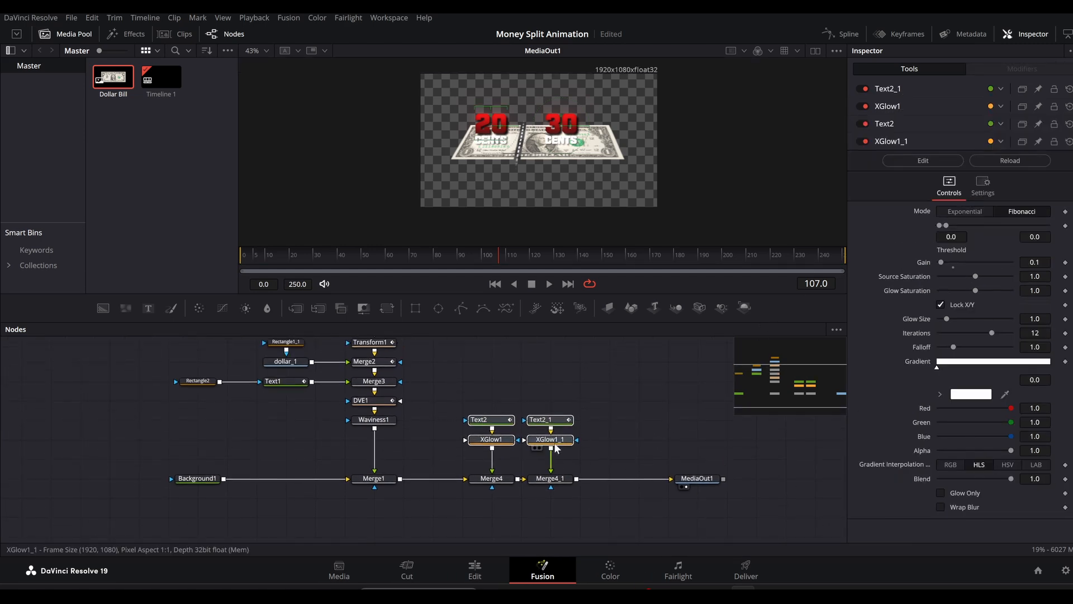
{"action": "left_click_drag", "start_coordinate": [556, 445], "coordinate": [553, 405]}
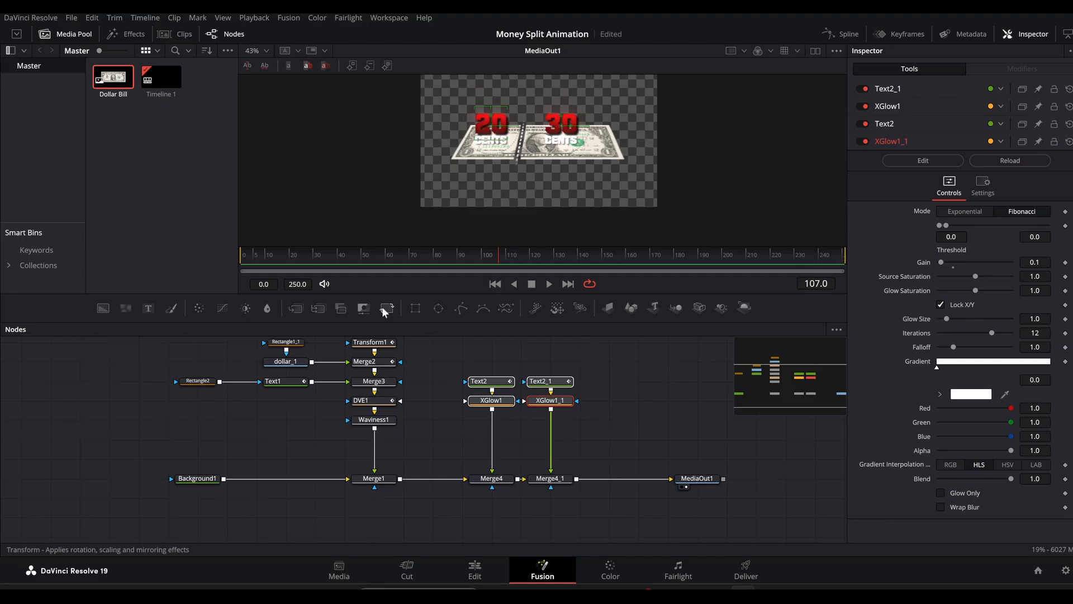
{"action": "left_click_drag", "start_coordinate": [382, 307], "coordinate": [492, 422]}
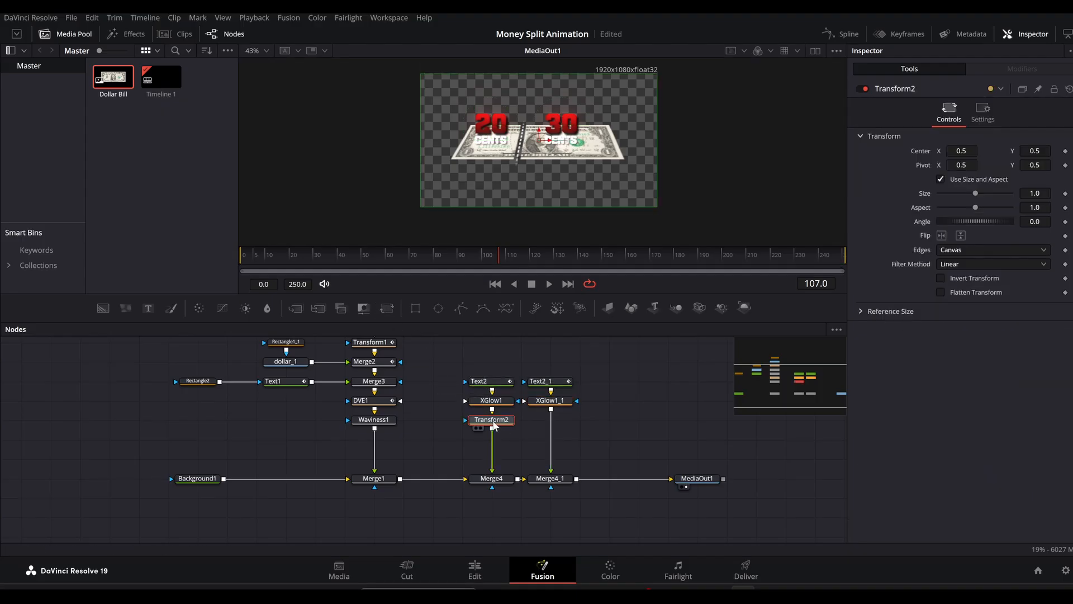
- Keyframe Transform2's Center at frame 60 and at frame 100, keeping 0.5, 0.5
{"action": "left_click_drag", "start_coordinate": [361, 252], "coordinate": [384, 256]}
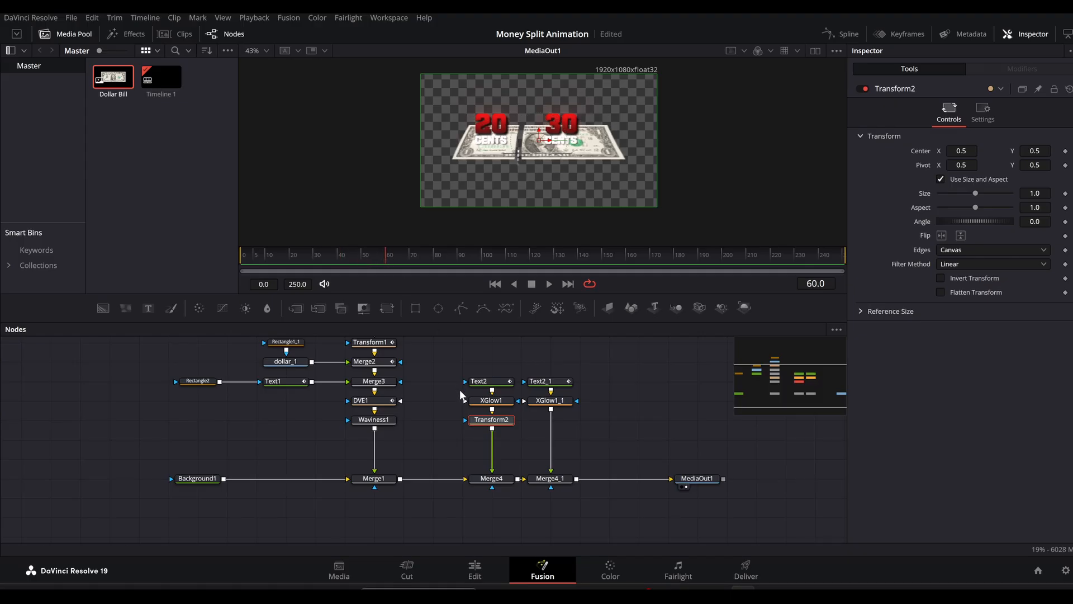
{"action": "left_click", "coordinate": [1065, 151]}
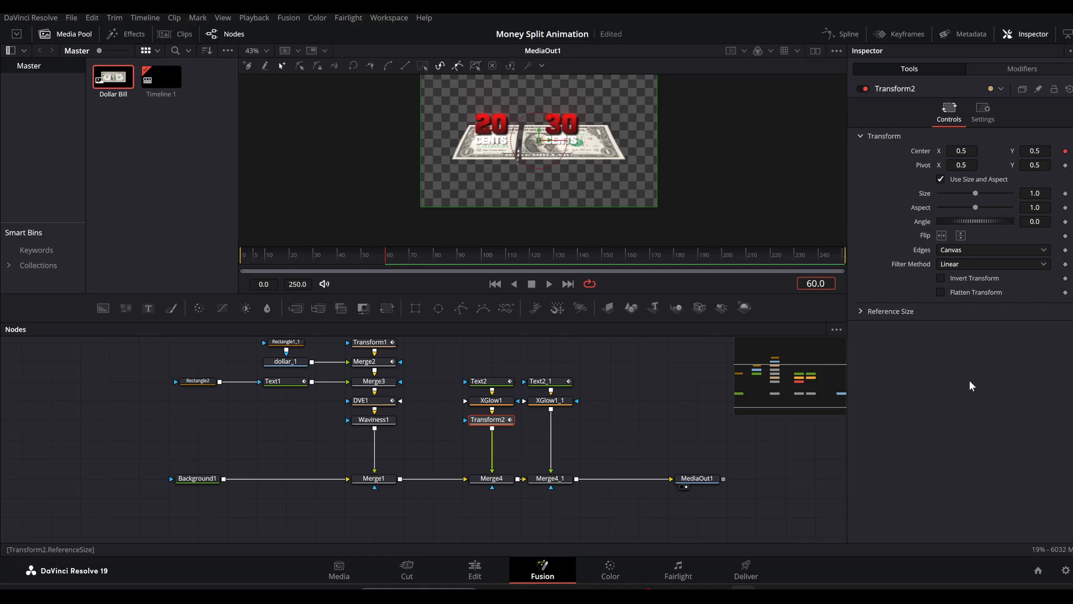
{"action": "type", "text": "100"}
{"action": "key", "text": "Return"}
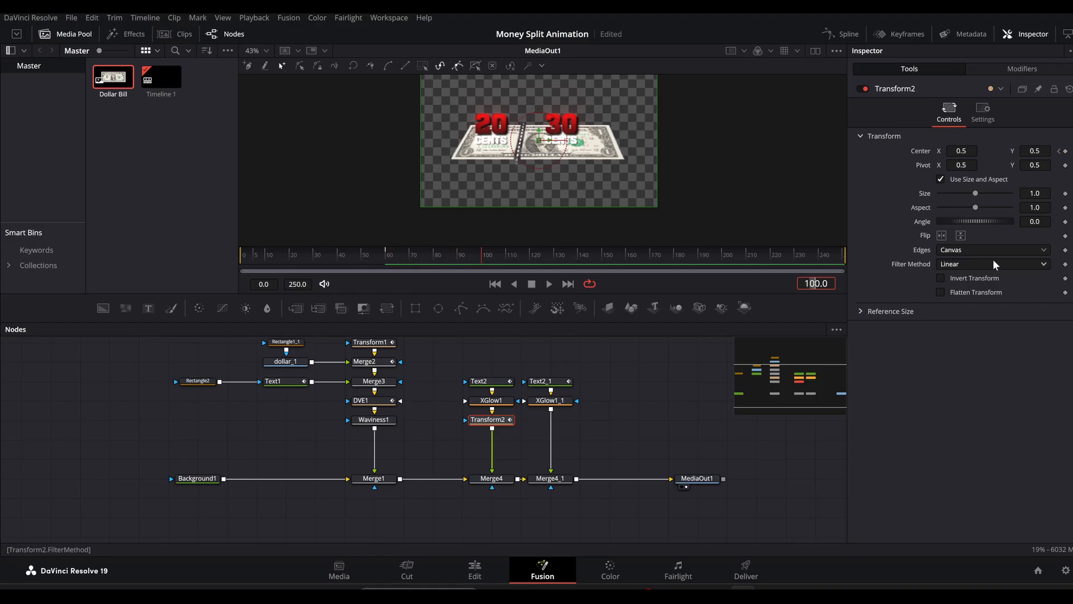
{"action": "left_click", "coordinate": [1064, 152]}
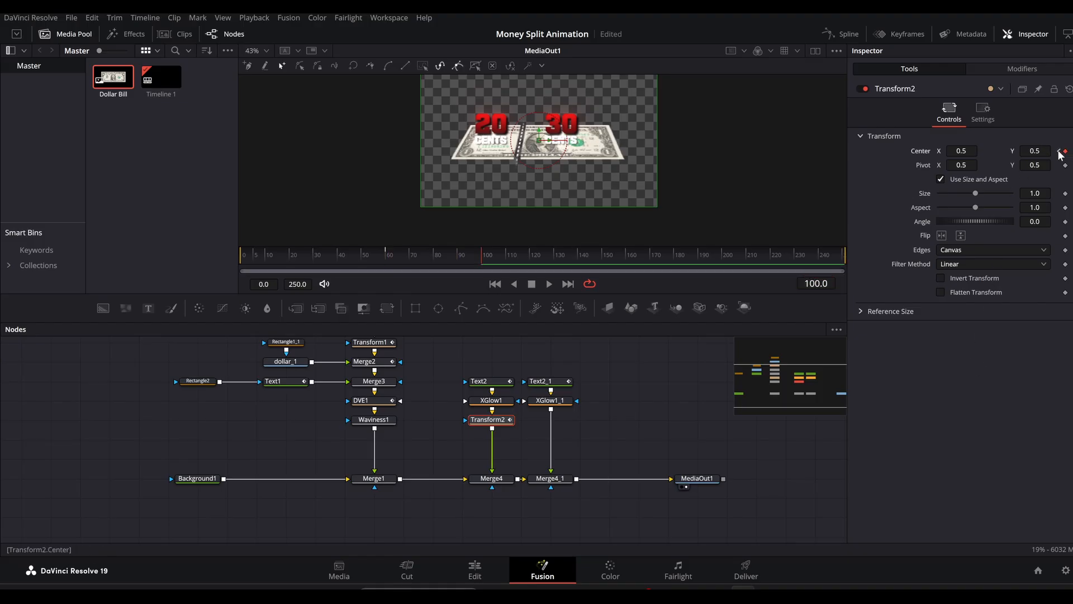
- Return to the frame 60 keyframe and set Transform2's Center Y to 0.541
{"action": "left_click", "coordinate": [1060, 151]}
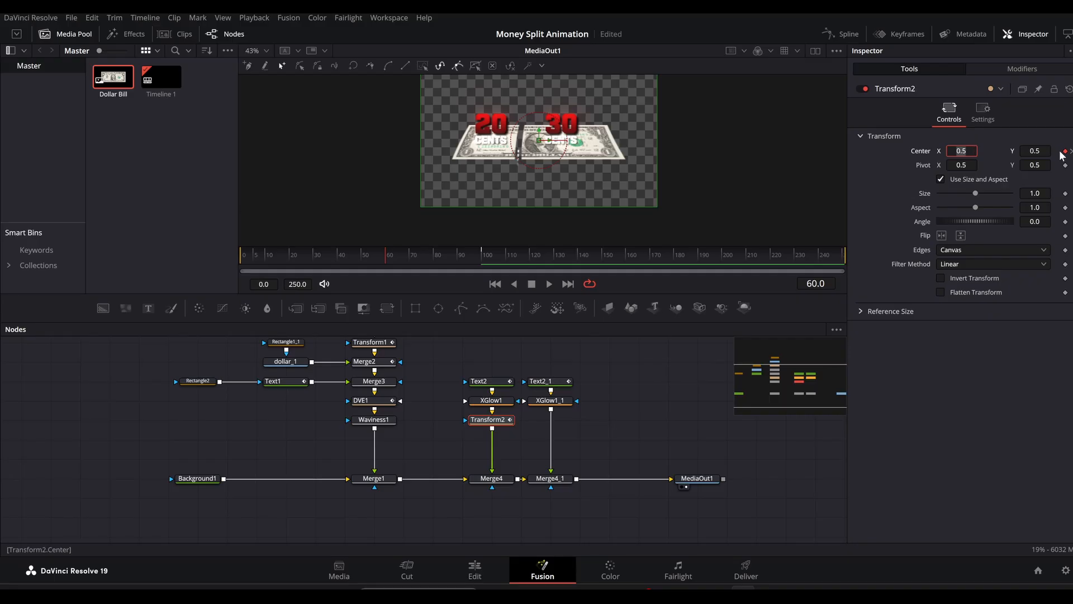
{"action": "key", "text": "Tab"}
{"action": "type", "text": "0.51"}
{"action": "key", "text": "Return"}
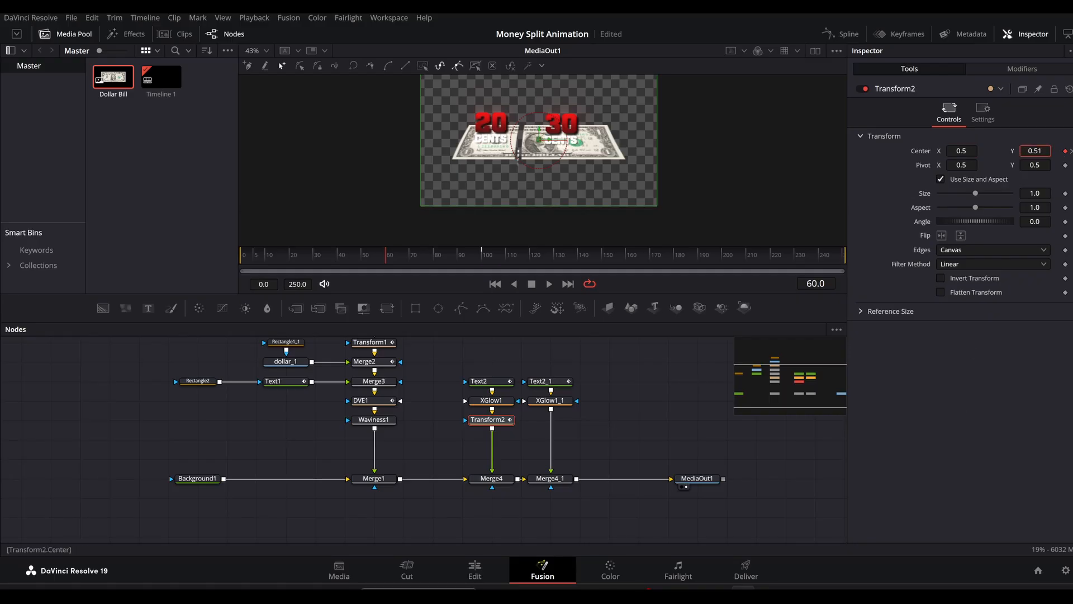
{"action": "type", "text": "0.541"}
{"action": "key", "text": "Return"}
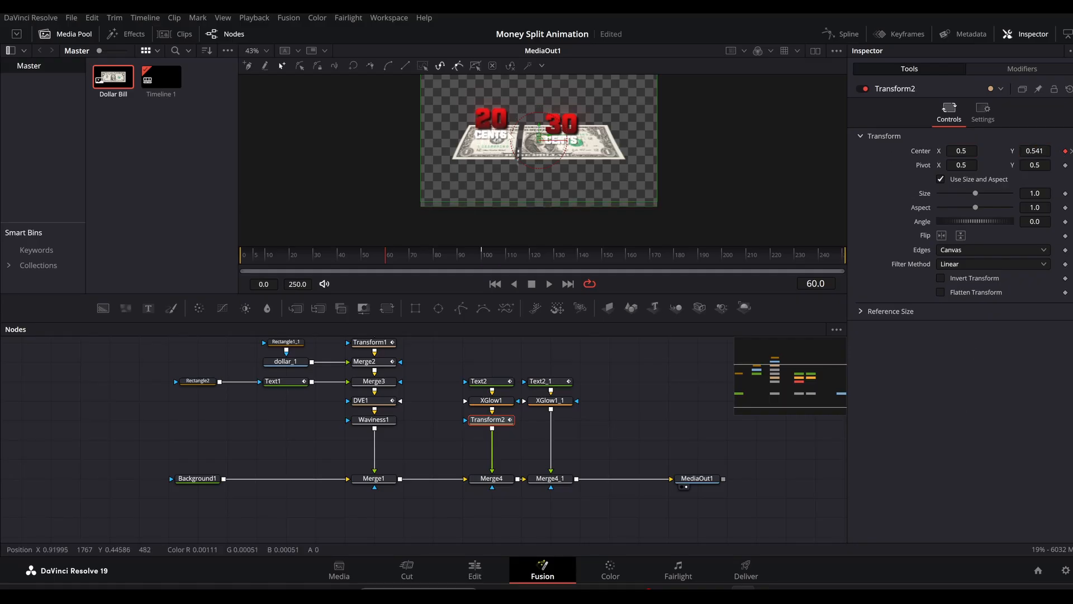
- Keyframe Merge4's Blend from 0.0 at frame 60 to 1.0 at frame 90 and preview the fade-in
{"action": "left_click", "coordinate": [499, 482]}
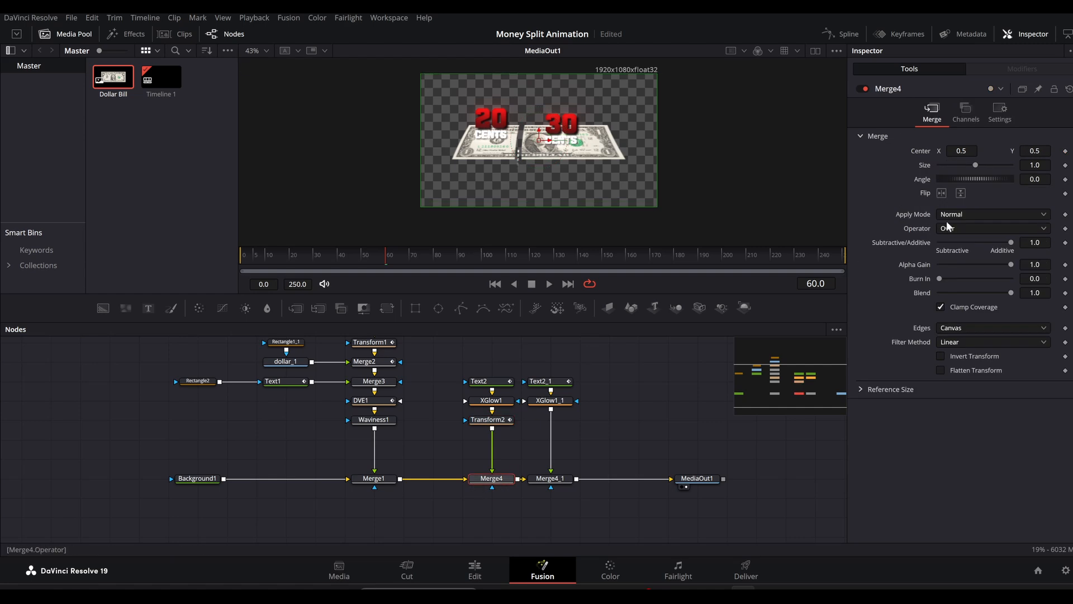
{"action": "left_click", "coordinate": [1066, 293]}
{"action": "left_click_drag", "start_coordinate": [1006, 294], "coordinate": [820, 300]}
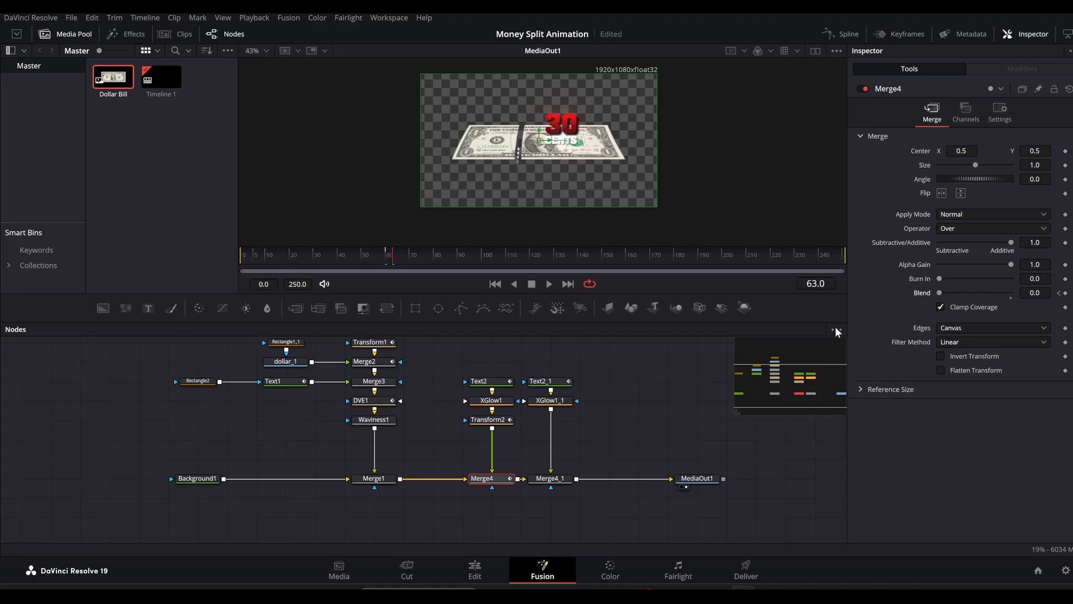
{"action": "left_click_drag", "start_coordinate": [814, 291], "coordinate": [812, 291]}
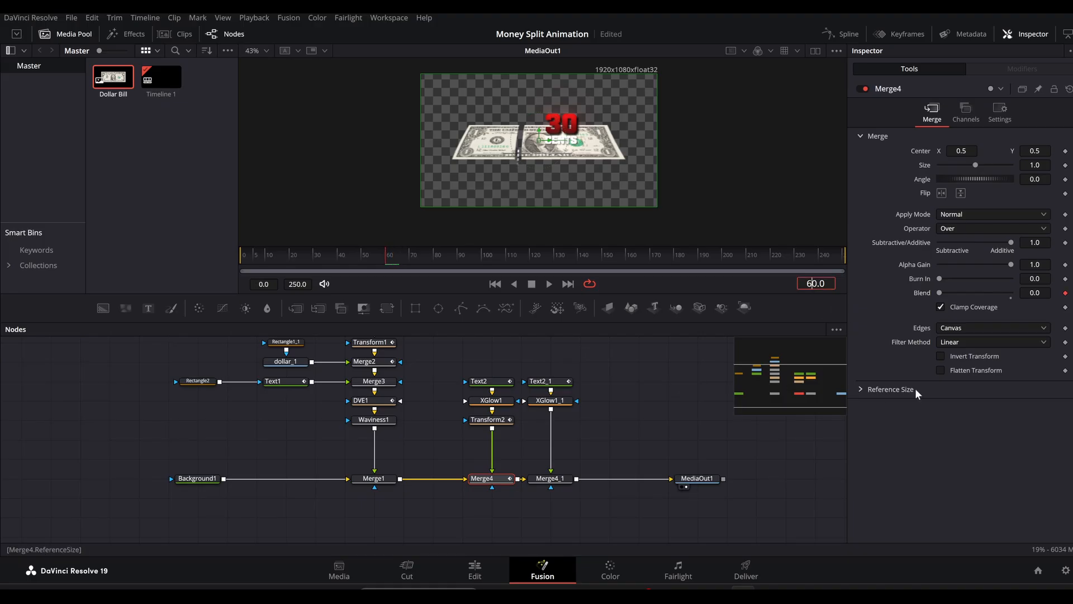
{"action": "type", "text": "90"}
{"action": "key", "text": "Return"}
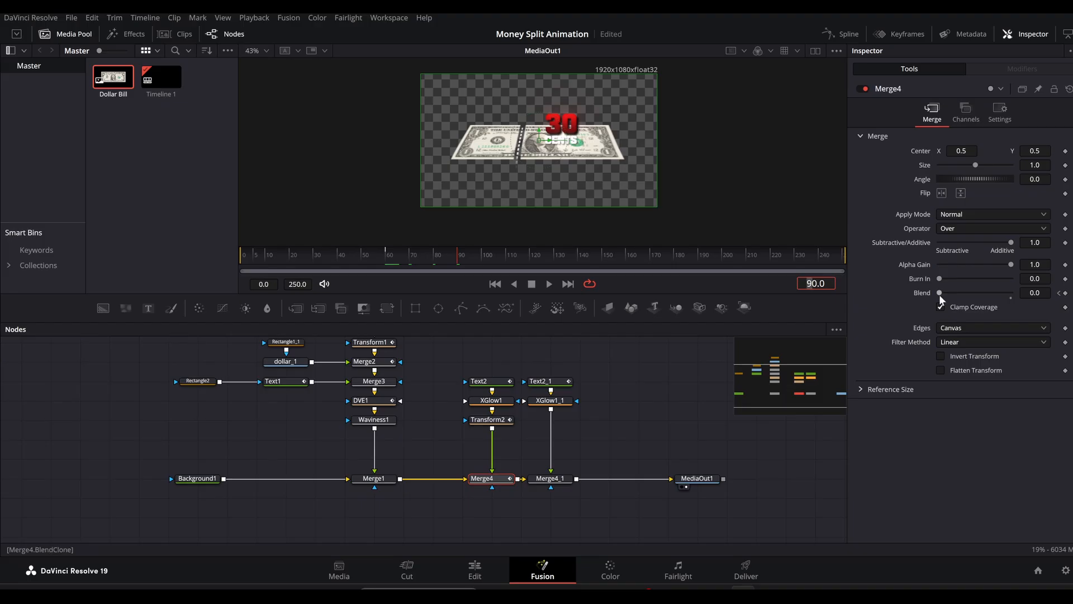
{"action": "left_click_drag", "start_coordinate": [940, 294], "coordinate": [1011, 293]}
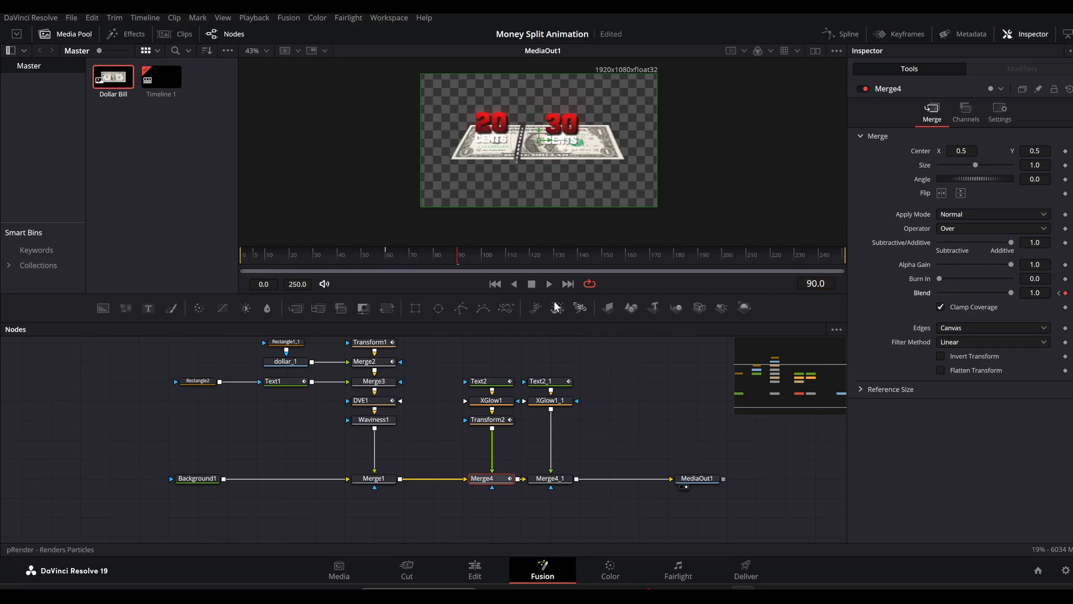
{"action": "left_click_drag", "start_coordinate": [407, 261], "coordinate": [469, 251]}
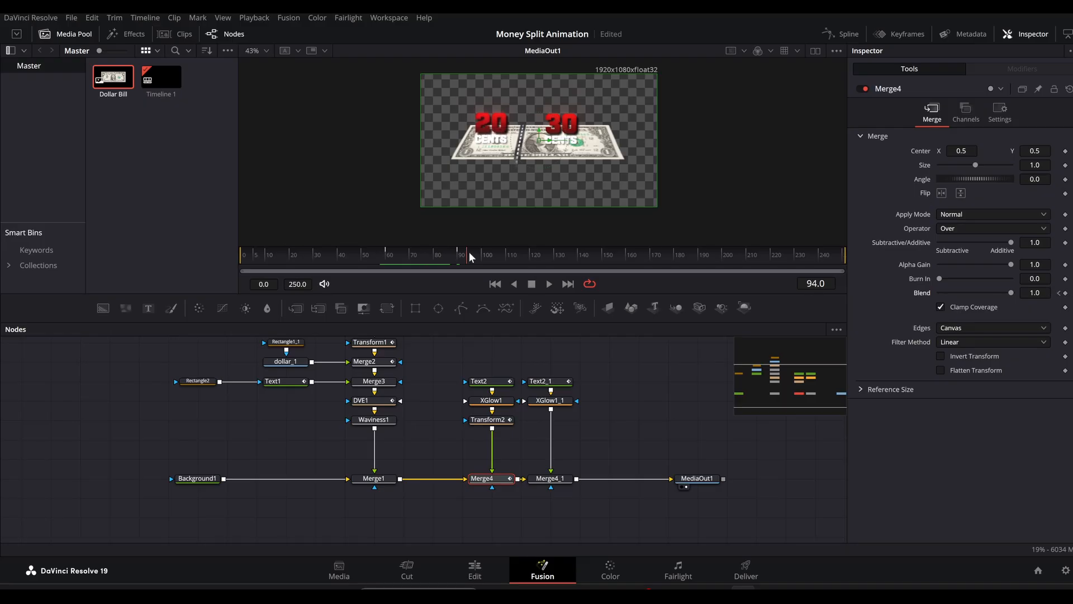
- Fit Transform2's Displacement curve in the Spline editor and smooth all its keyframes
{"action": "left_click", "coordinate": [485, 420]}
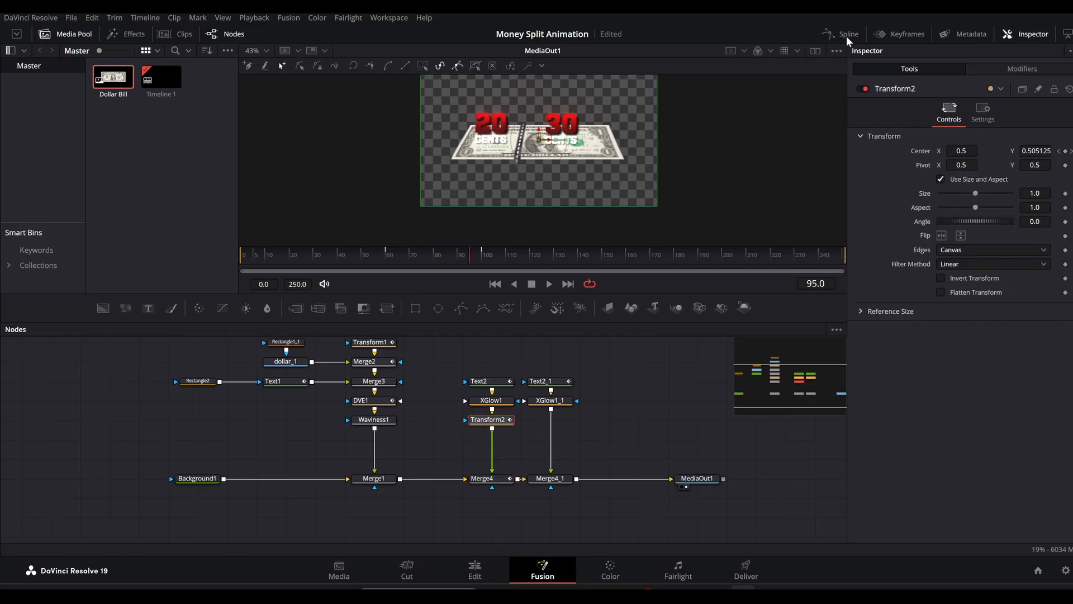
{"action": "left_click", "coordinate": [845, 34]}
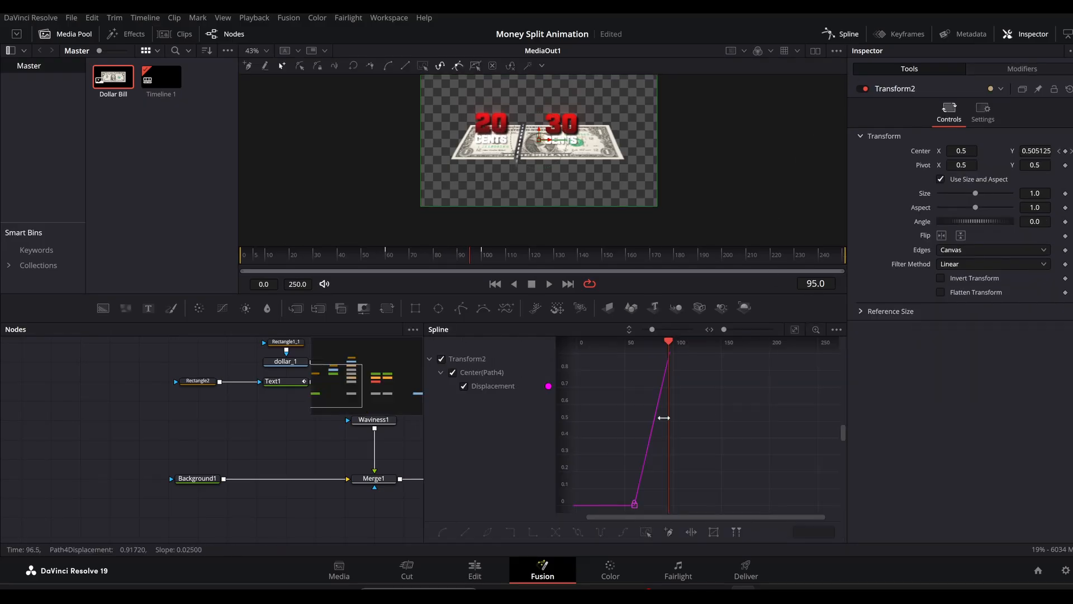
{"action": "left_click", "coordinate": [794, 330]}
{"action": "key", "text": "ctrl+a"}
{"action": "key", "text": "s"}
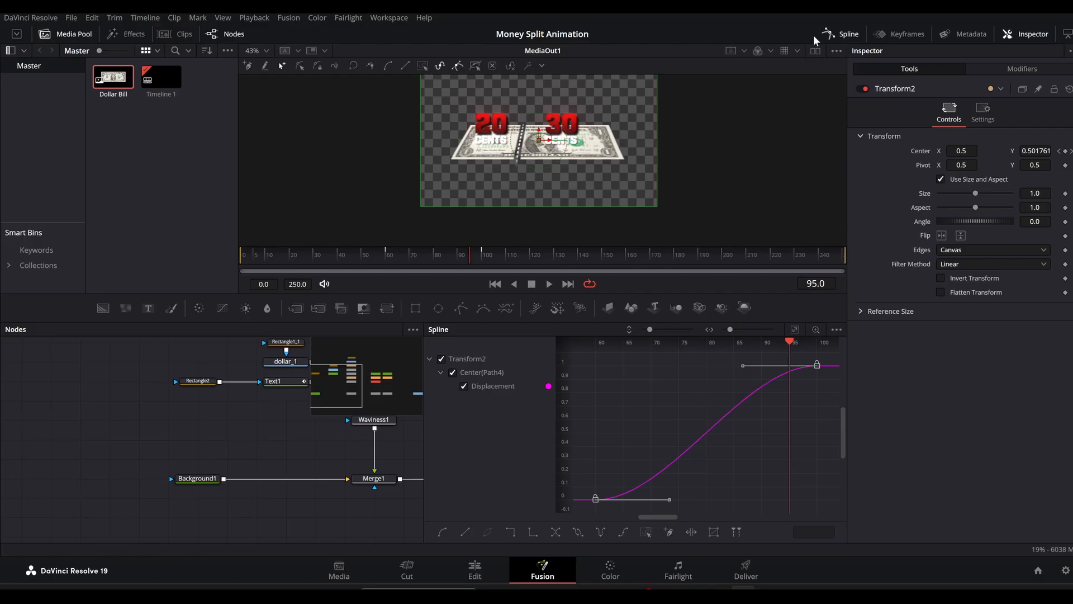
- Duplicate Transform2 with its keyframes after XGlow1_1, ahead of Merge4_1, and scrub through the "30 cents" label's movement
{"action": "left_click", "coordinate": [841, 34]}
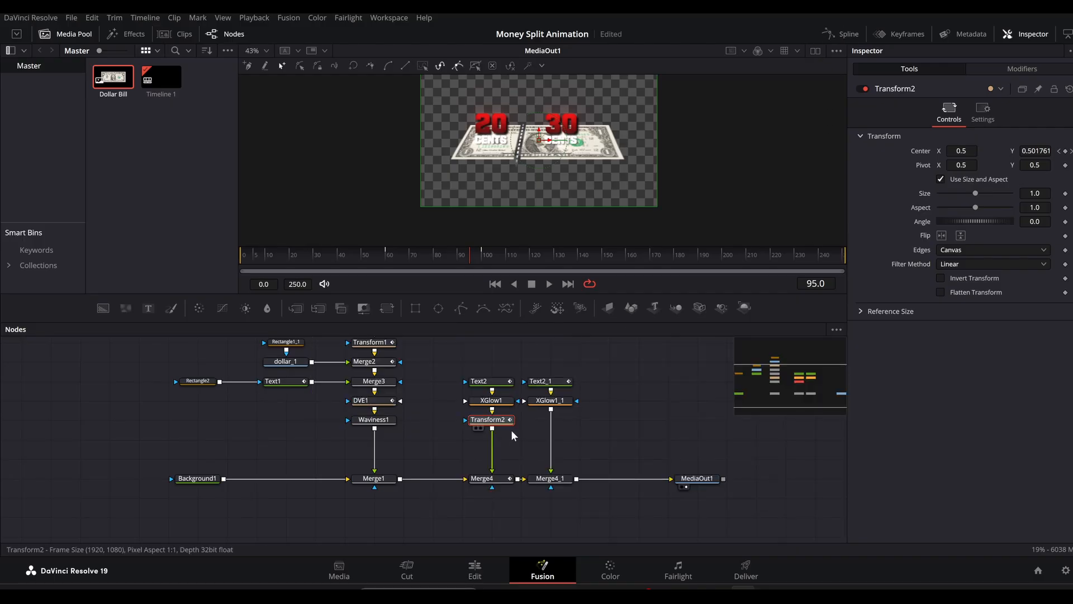
{"action": "key", "text": "ctrl+c"}
{"action": "key", "text": "ctrl+v"}
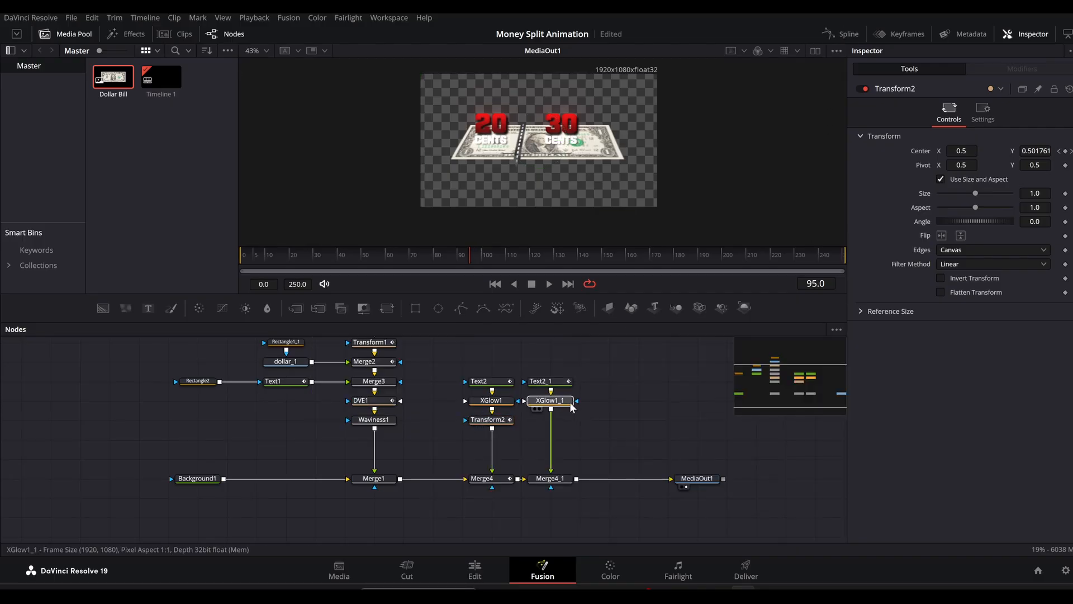
{"action": "mouse_move", "coordinate": [426, 263]}
{"action": "left_mouse_down"}
{"action": "mouse_move", "coordinate": [383, 255]}
{"action": "mouse_move", "coordinate": [439, 257]}
{"action": "mouse_move", "coordinate": [386, 263]}
{"action": "mouse_move", "coordinate": [413, 260]}
{"action": "left_mouse_up"}
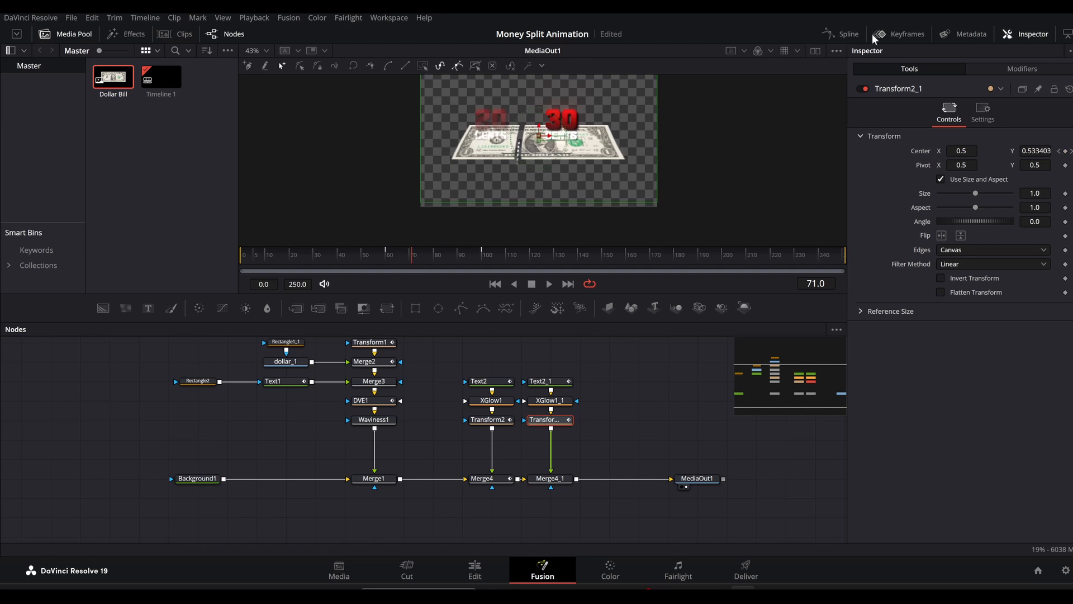
- Shift all of Transform2_1's Center keyframes later so that the first sits at frame 80 and the last at frame 120
{"action": "left_click", "coordinate": [899, 34]}
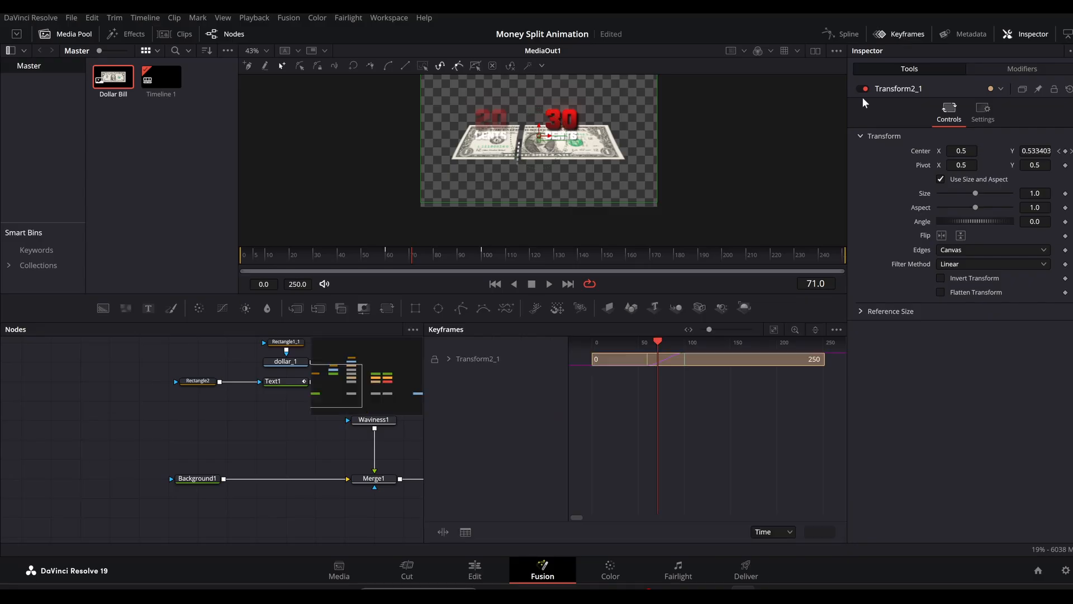
{"action": "left_click", "coordinate": [449, 360]}
{"action": "left_click_drag", "start_coordinate": [737, 440], "coordinate": [666, 375]}
{"action": "mouse_move", "coordinate": [416, 256]}
{"action": "left_mouse_down"}
{"action": "mouse_move", "coordinate": [370, 254]}
{"action": "mouse_move", "coordinate": [434, 257]}
{"action": "left_mouse_up"}
{"action": "left_click", "coordinate": [895, 34]}
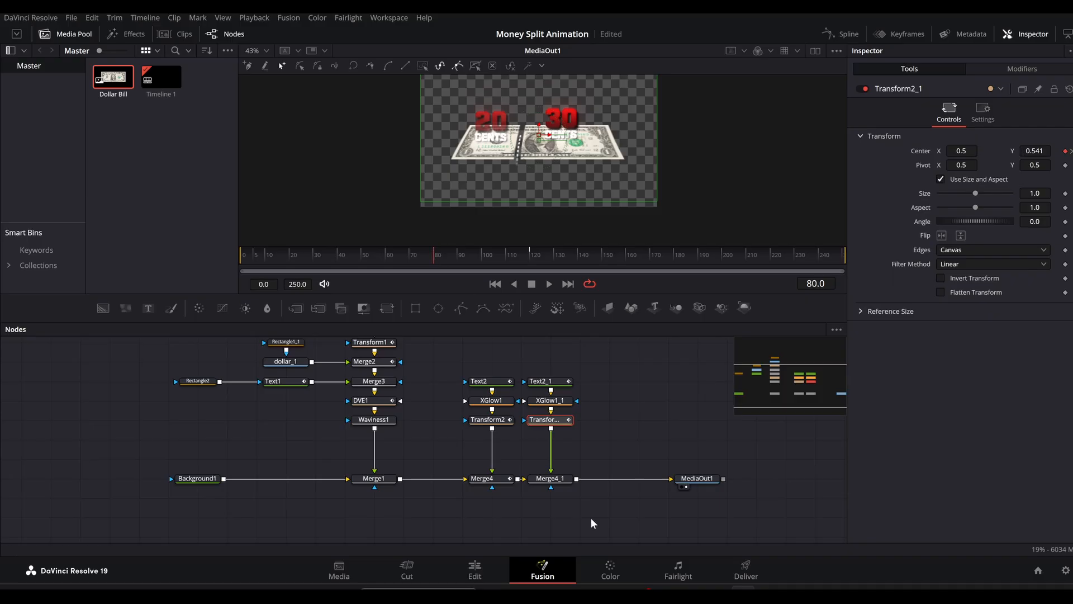
- Keyframe Merge4_1's Blend from 0.0 at frame 80 to 1.0 at frame 110, and preview the animation
{"action": "left_click", "coordinate": [562, 479]}
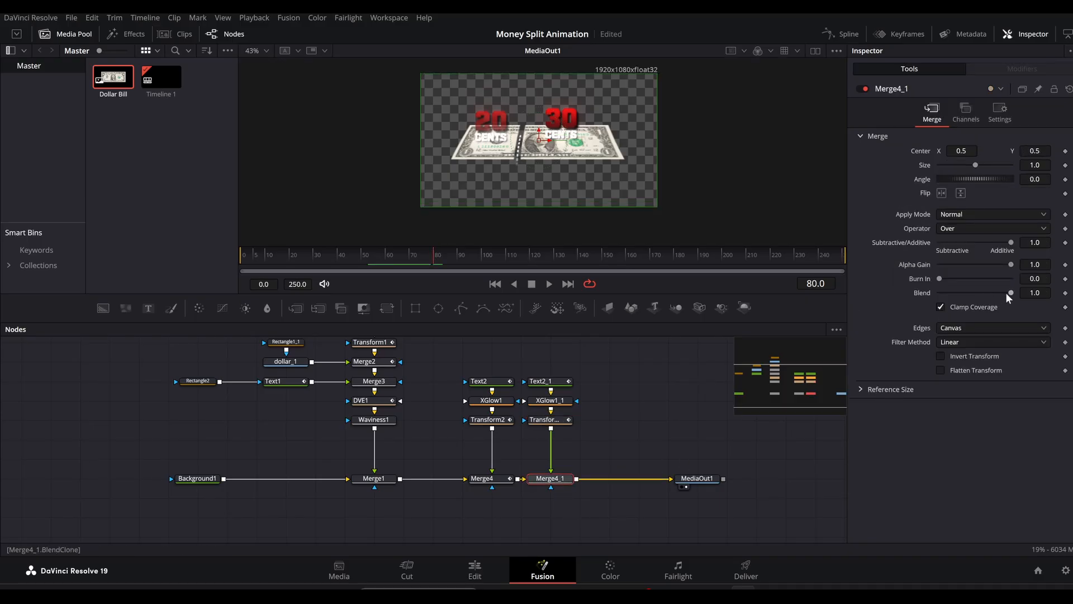
{"action": "left_click_drag", "start_coordinate": [1008, 293], "coordinate": [873, 292]}
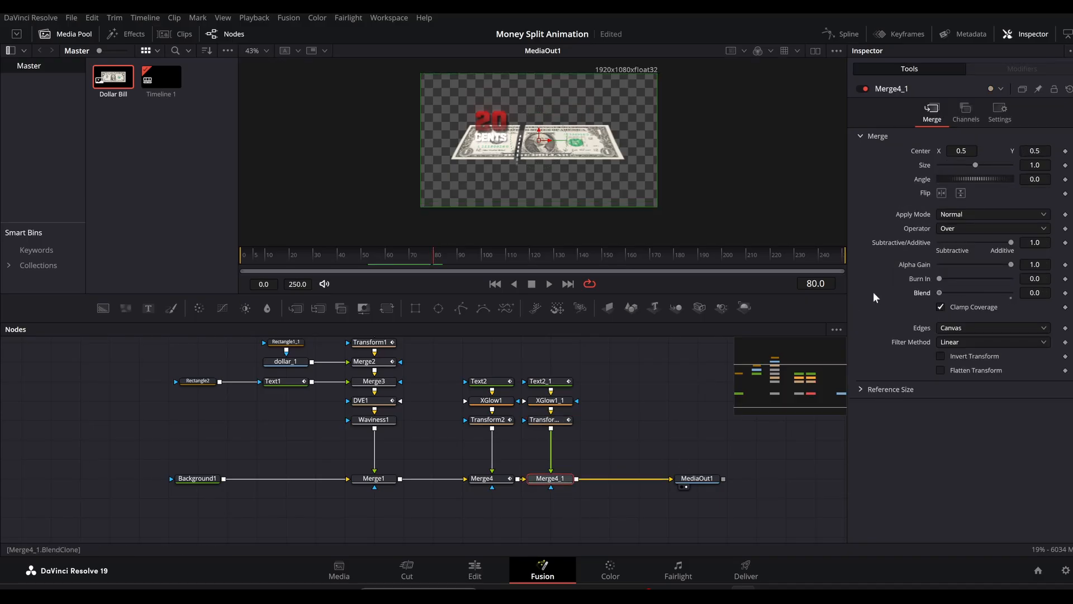
{"action": "left_click", "coordinate": [1066, 293]}
{"action": "left_click", "coordinate": [813, 283]}
{"action": "type", "text": "110"}
{"action": "key", "text": "Return"}
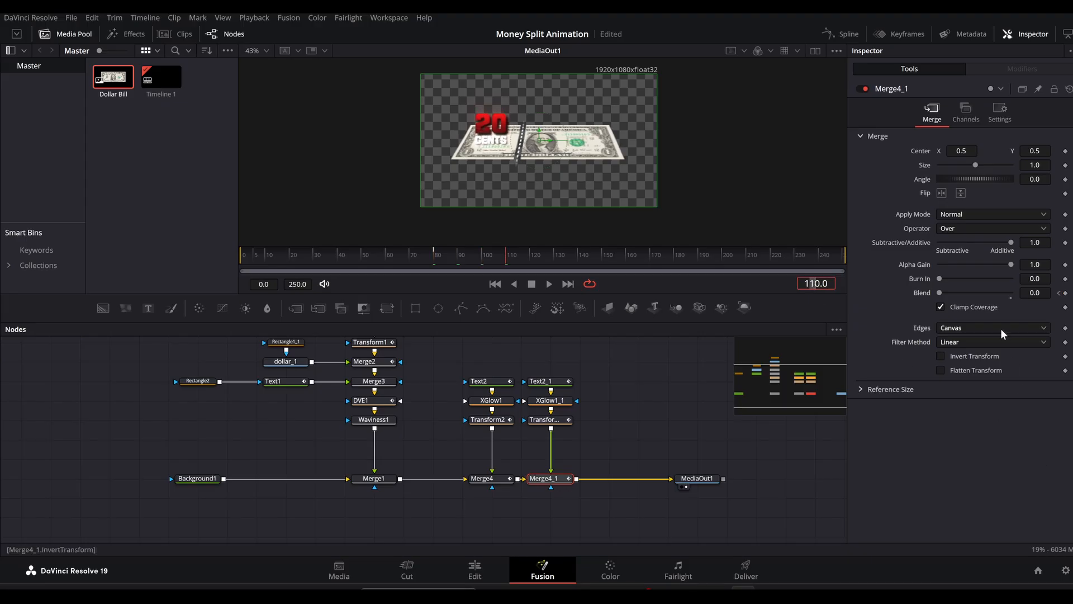
{"action": "left_click_drag", "start_coordinate": [459, 256], "coordinate": [397, 252]}
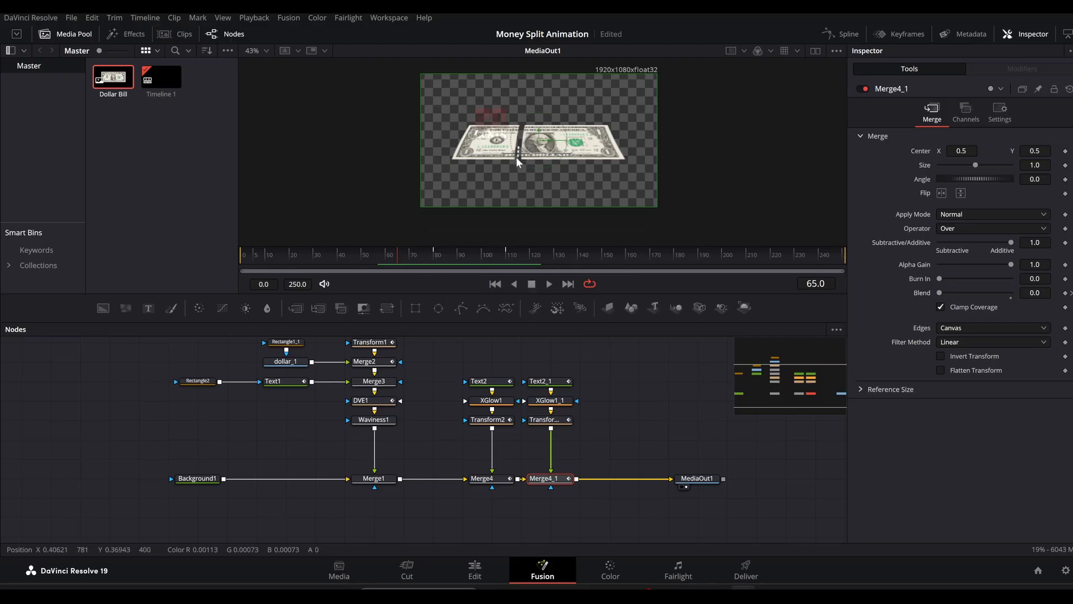
{"action": "left_click", "coordinate": [334, 254]}
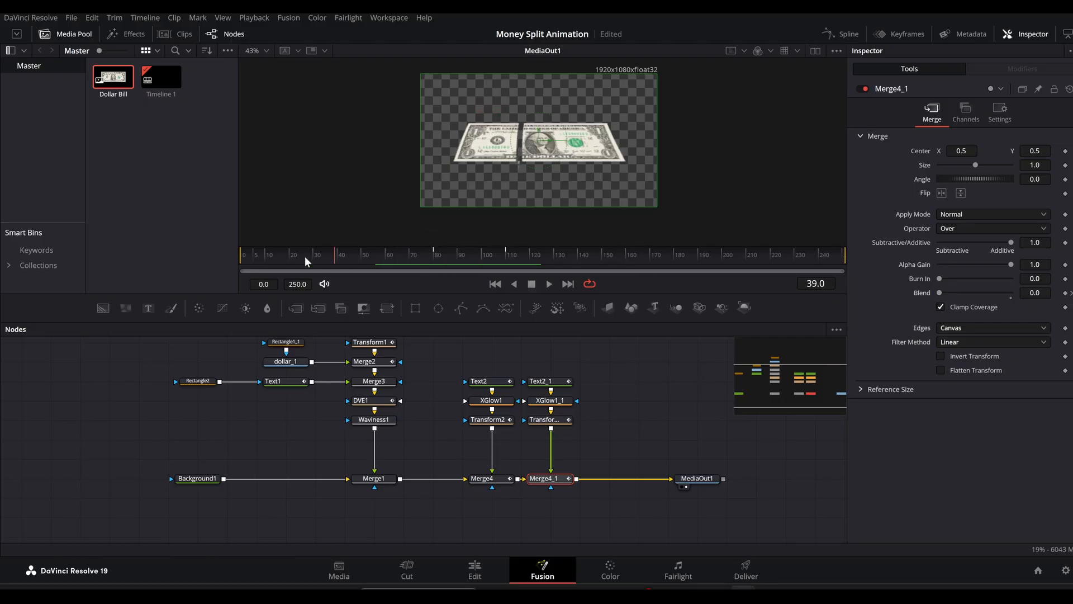
{"action": "left_click_drag", "start_coordinate": [304, 256], "coordinate": [427, 250]}
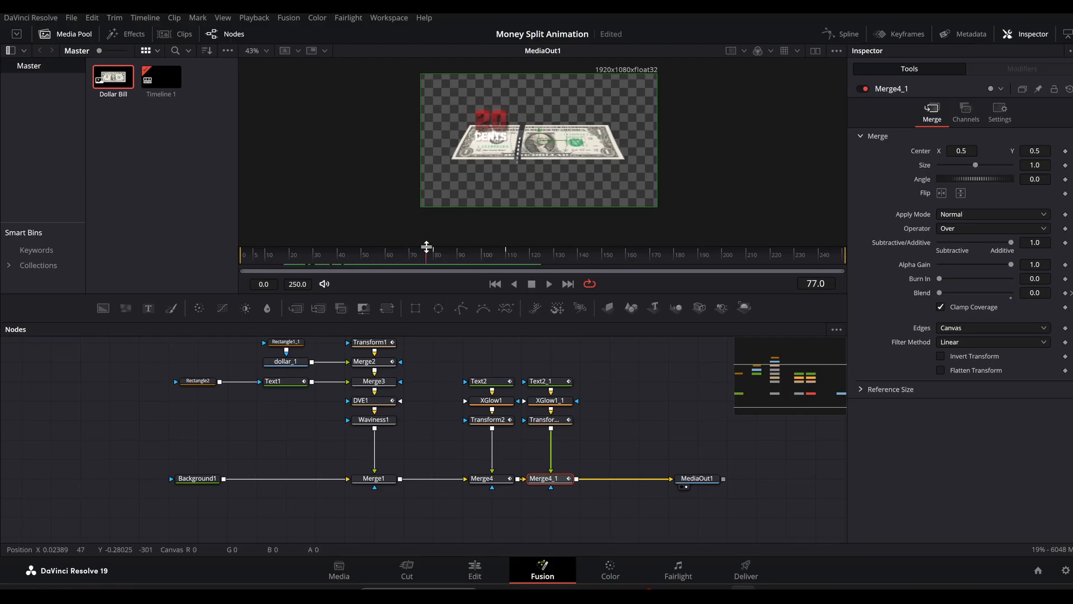
- Set Text1's Center Y keyframe at frame 20 to -0.769
{"action": "left_click", "coordinate": [286, 385]}
{"action": "left_click", "coordinate": [289, 254]}
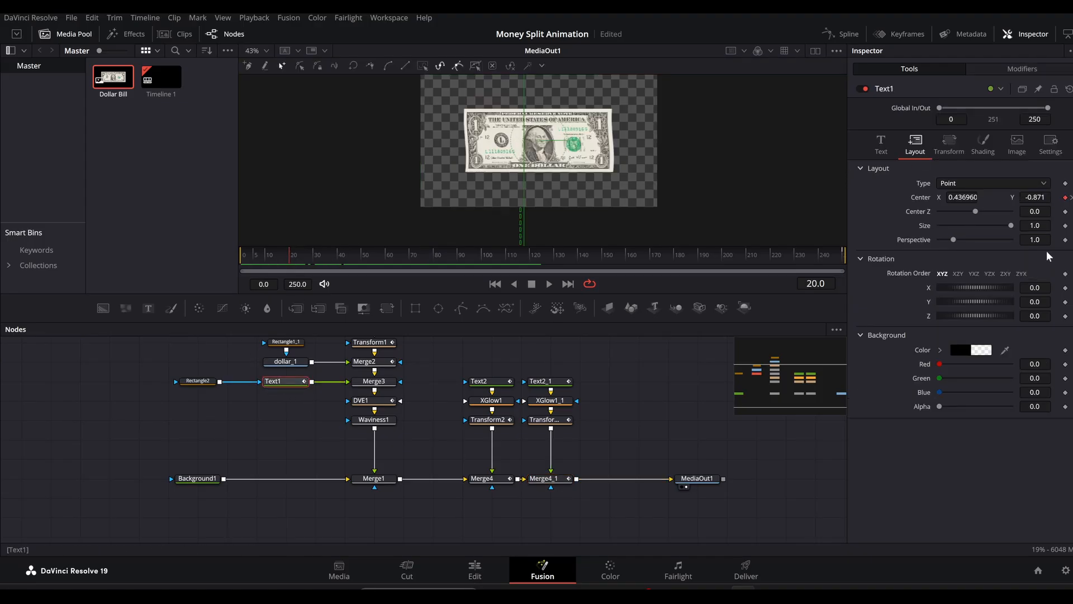
{"action": "left_click_drag", "start_coordinate": [1035, 197], "coordinate": [1044, 197]}
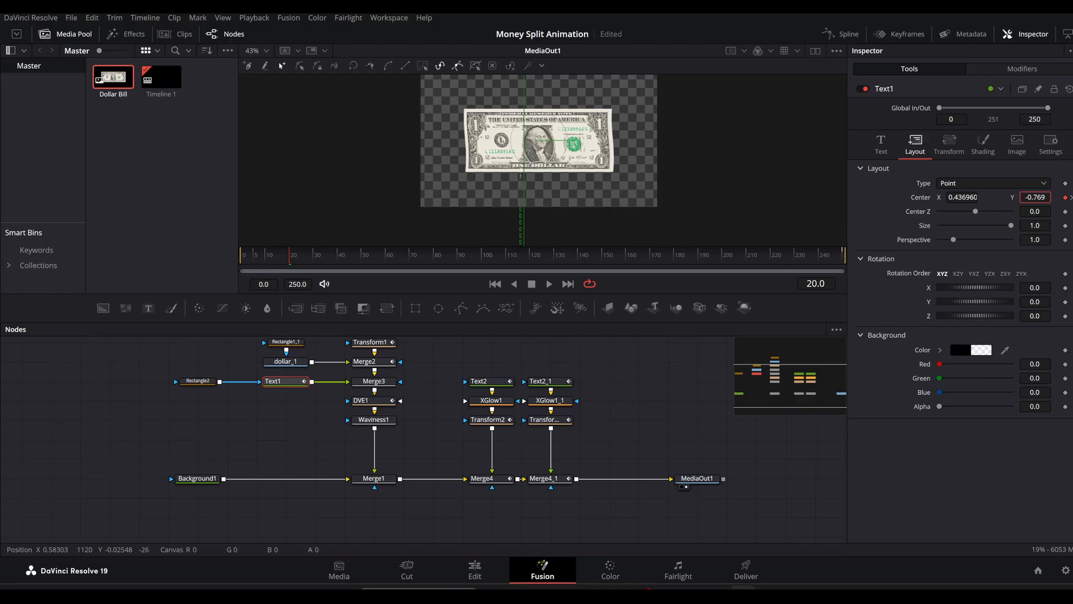
- Keyframe Merge3's Blend from 0.0 at frame 0 to 1.0 at frame 30 and preview the full animation
{"action": "left_click", "coordinate": [379, 385]}
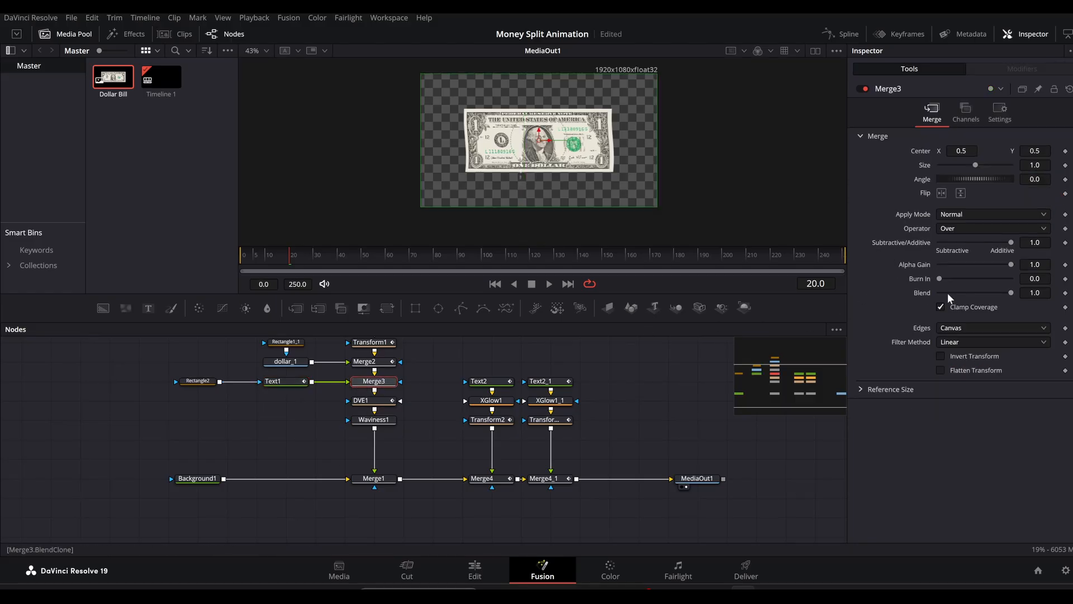
{"action": "left_click_drag", "start_coordinate": [266, 255], "coordinate": [200, 252]}
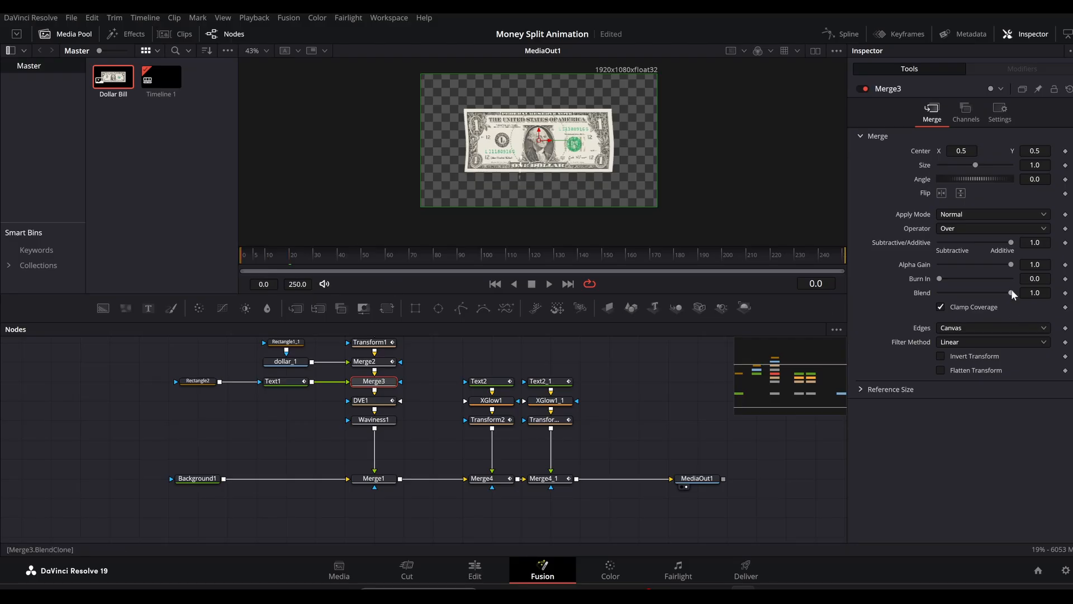
{"action": "left_click_drag", "start_coordinate": [1012, 293], "coordinate": [793, 293]}
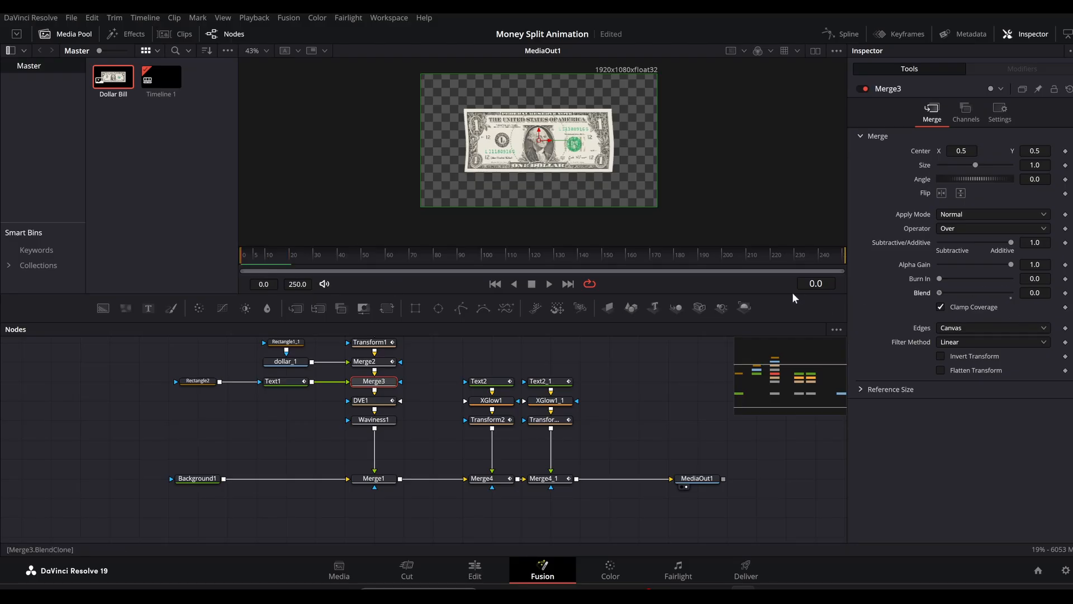
{"action": "left_click", "coordinate": [1067, 293]}
{"action": "type", "text": "30"}
{"action": "key", "text": "Return"}
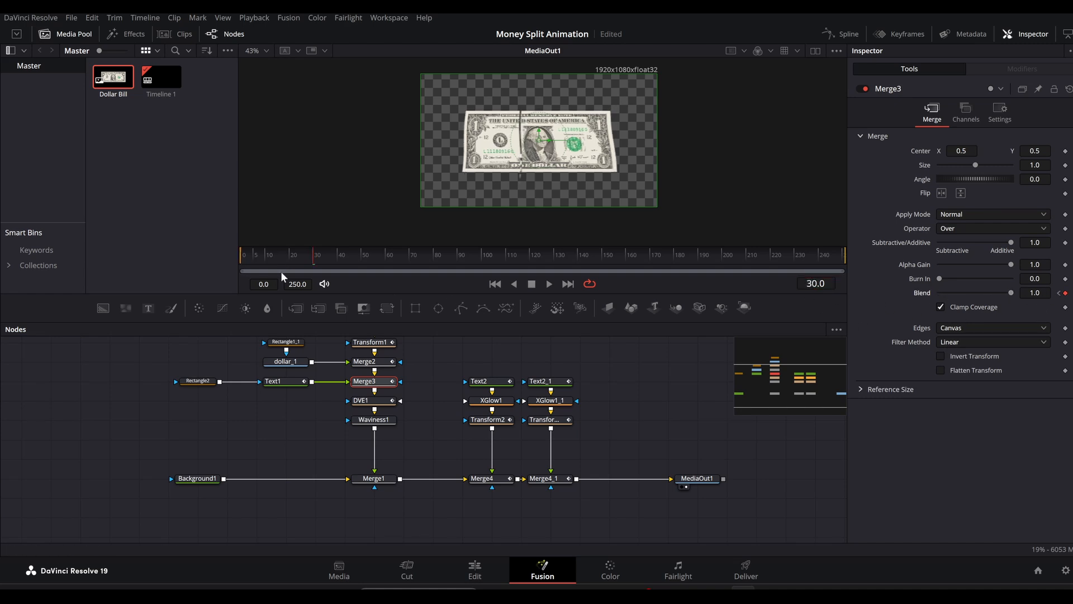
{"action": "left_click", "coordinate": [249, 255]}
{"action": "left_click_drag", "start_coordinate": [249, 255], "coordinate": [685, 241]}
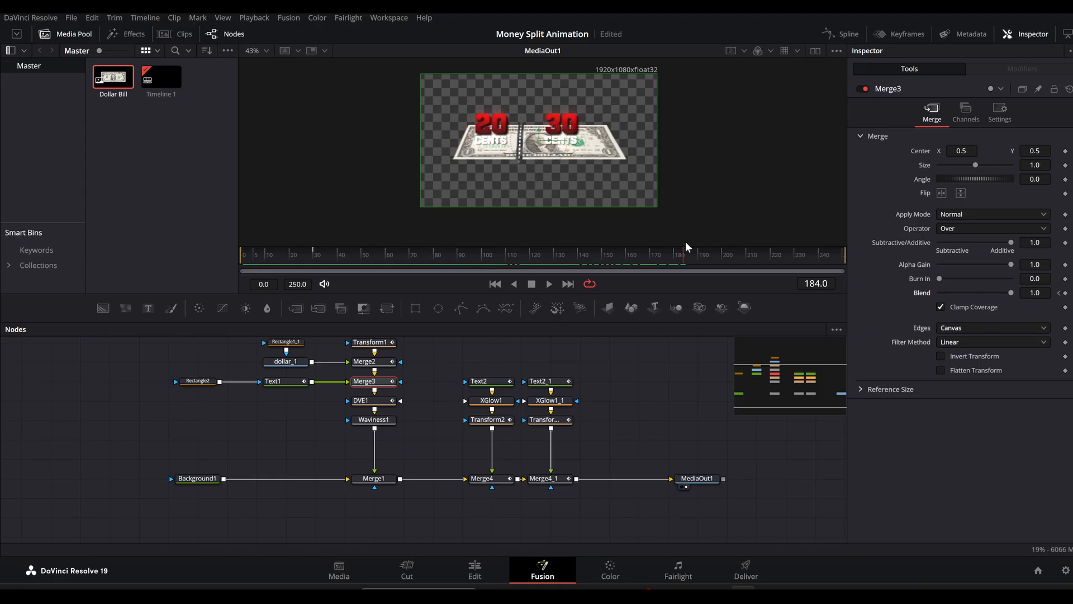
- Move Background1 farther left of Merge1 and merge a new Background node over it
{"action": "scroll", "coordinate": [379, 441], "scroll_direction": "left", "scroll_amount": 10}
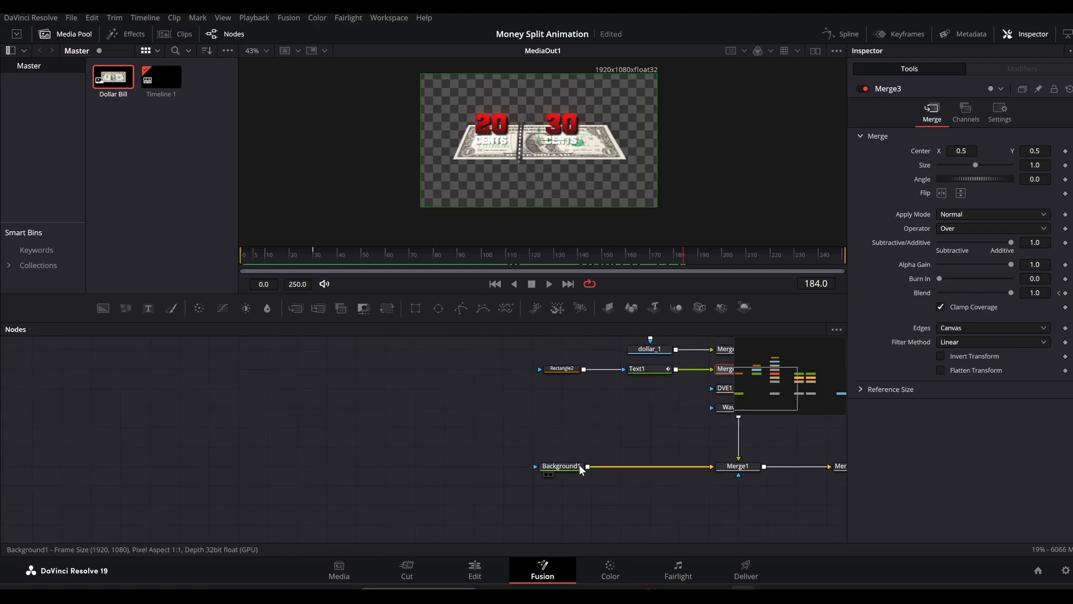
{"action": "left_click_drag", "start_coordinate": [570, 467], "coordinate": [326, 464]}
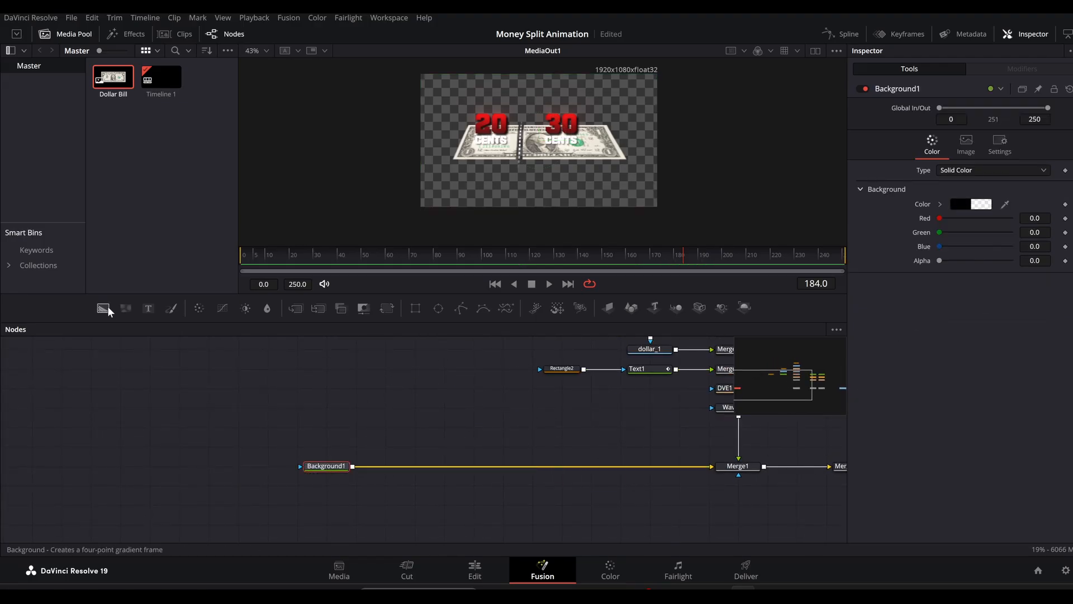
{"action": "left_click_drag", "start_coordinate": [103, 308], "coordinate": [350, 468]}
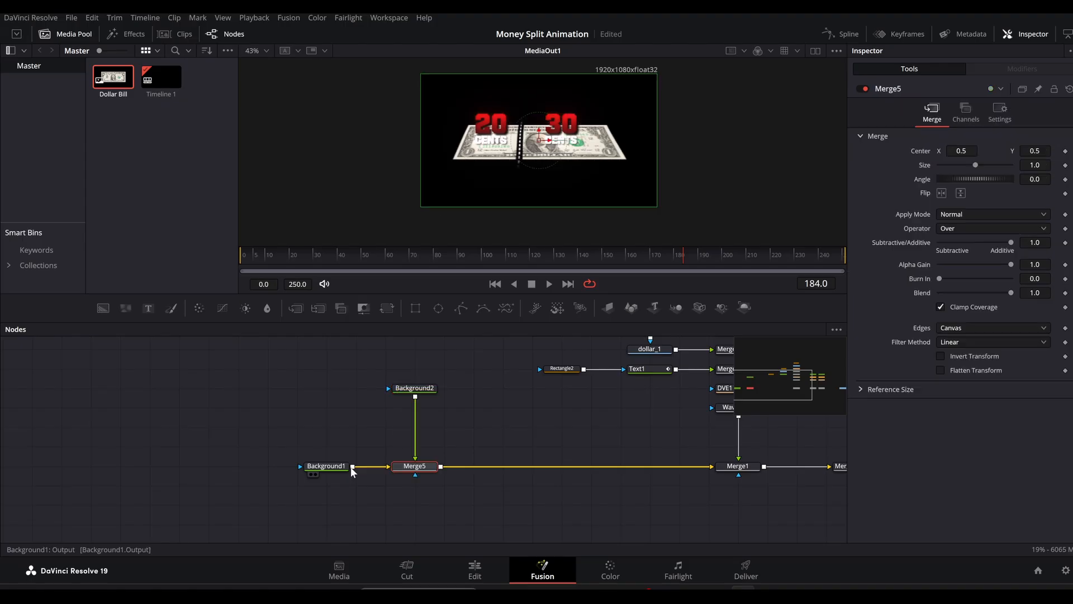
- Make Background2 a linear gradient from pure red to pure blue, running diagonally from beyond the frame's upper-left corner to its lower-right corner
{"action": "left_click", "coordinate": [415, 388]}
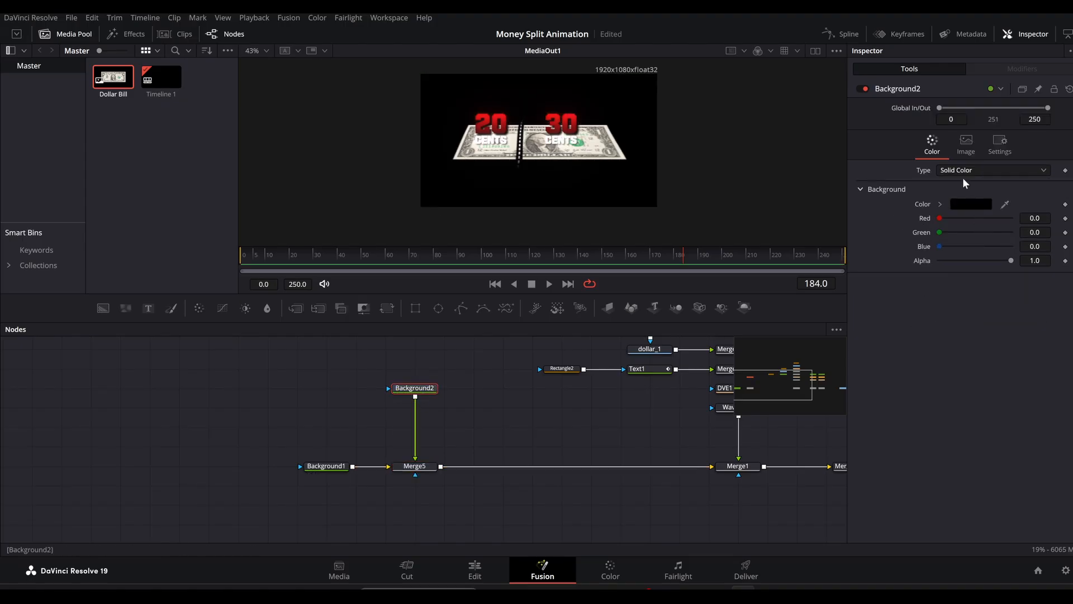
{"action": "left_click", "coordinate": [965, 169]}
{"action": "left_click", "coordinate": [947, 241]}
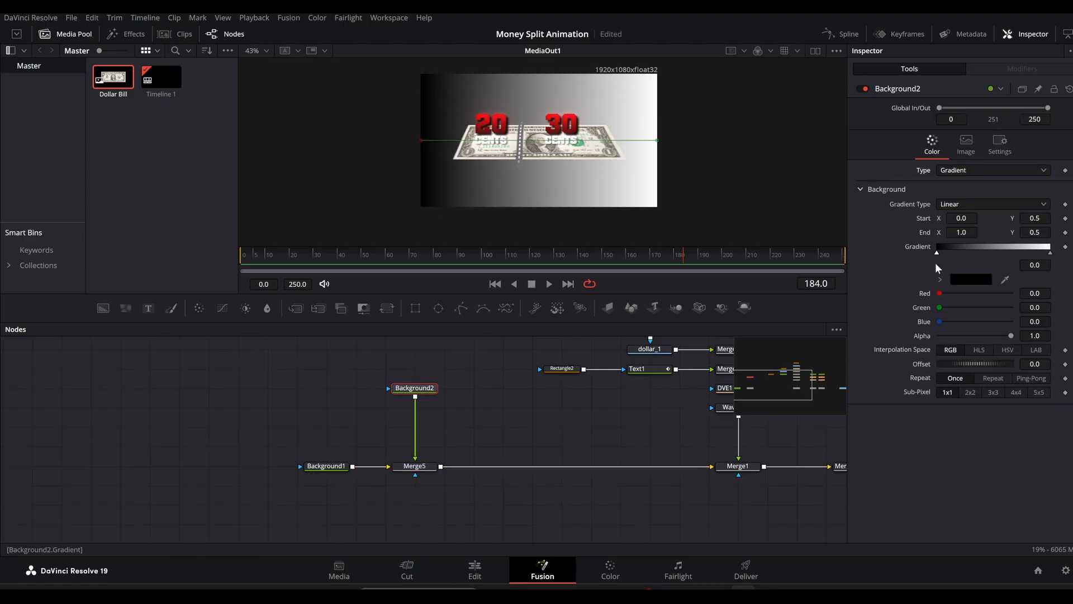
{"action": "left_click_drag", "start_coordinate": [942, 297], "coordinate": [1065, 268]}
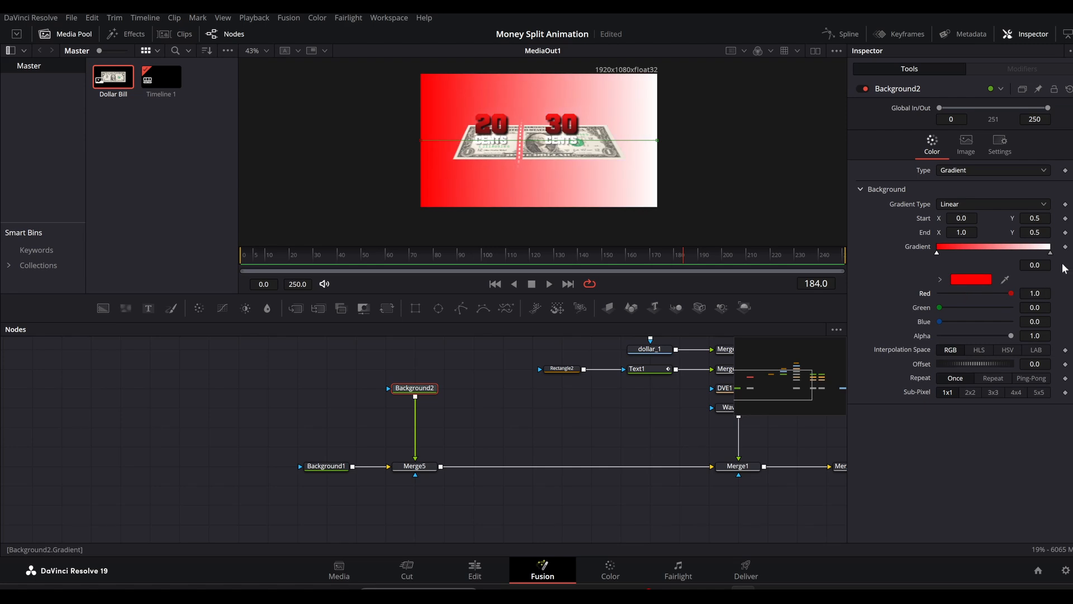
{"action": "left_click", "coordinate": [1051, 254]}
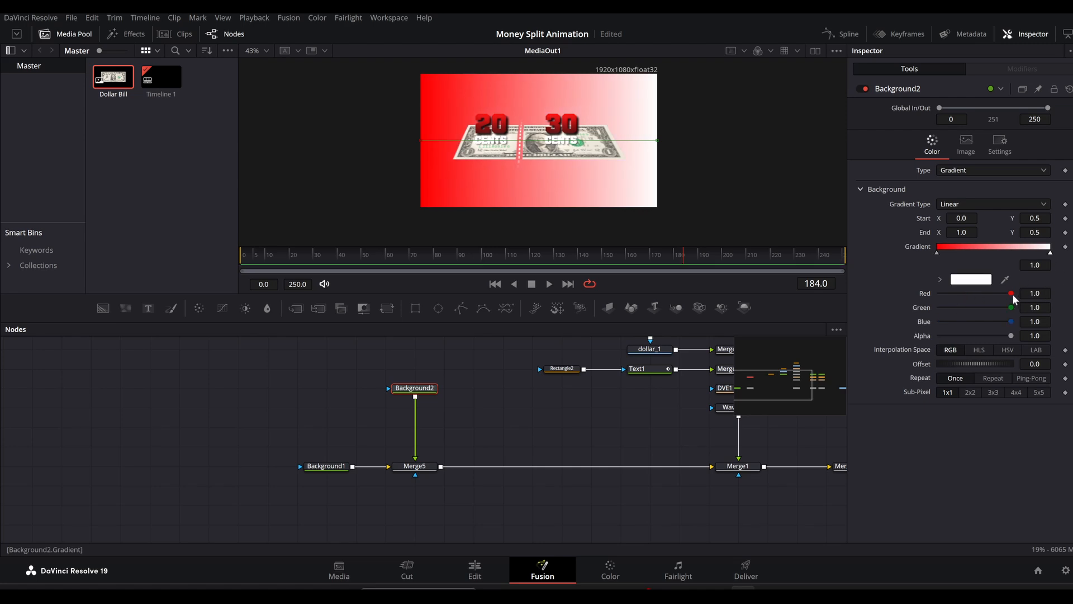
{"action": "left_click_drag", "start_coordinate": [1012, 294], "coordinate": [897, 300]}
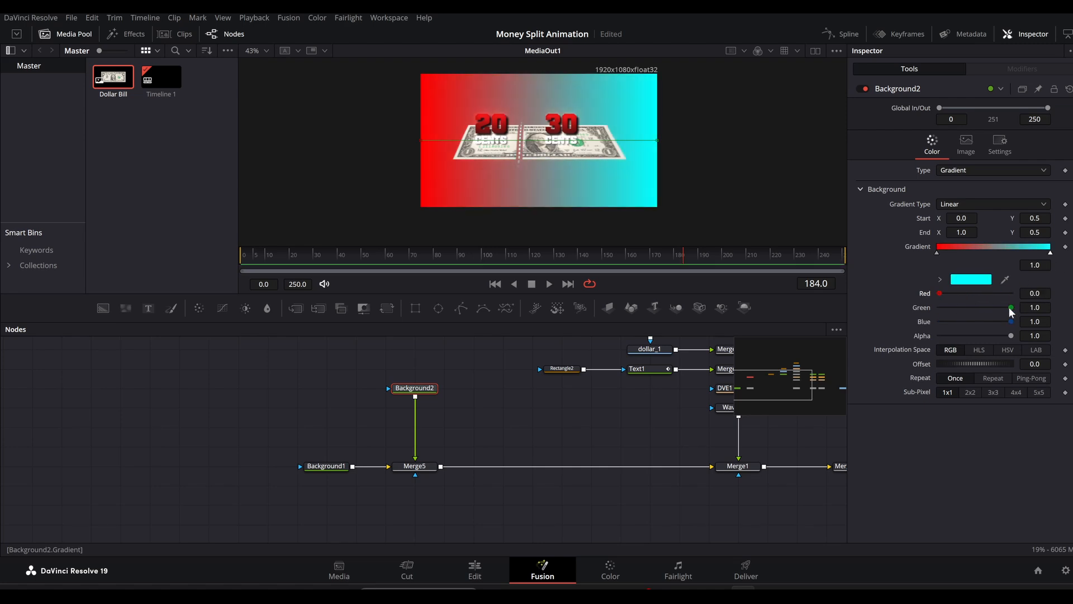
{"action": "left_click_drag", "start_coordinate": [1009, 307], "coordinate": [907, 310]}
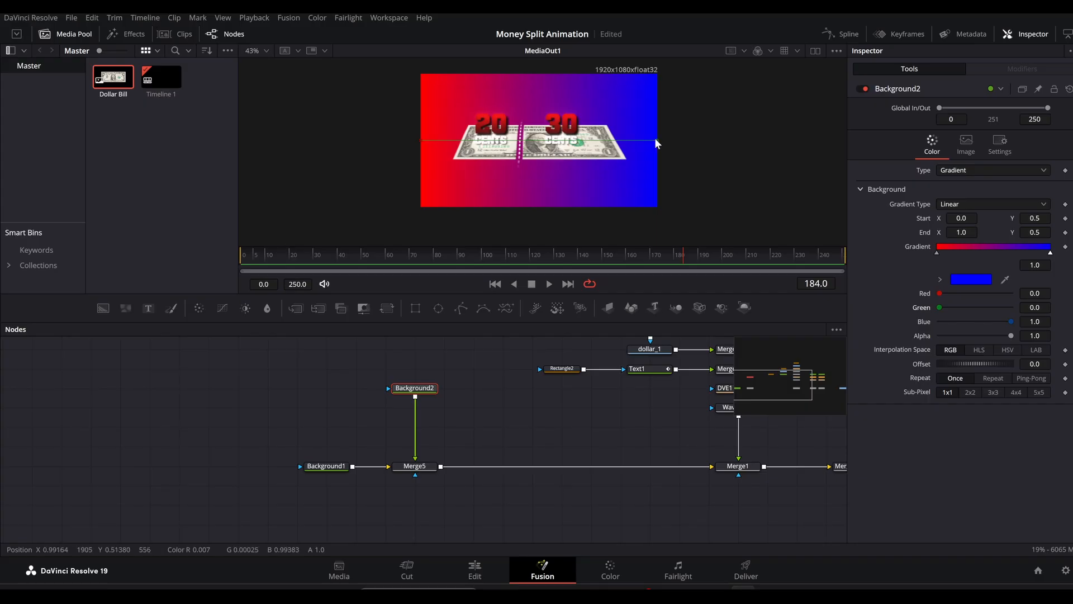
{"action": "left_click_drag", "start_coordinate": [655, 138], "coordinate": [646, 204]}
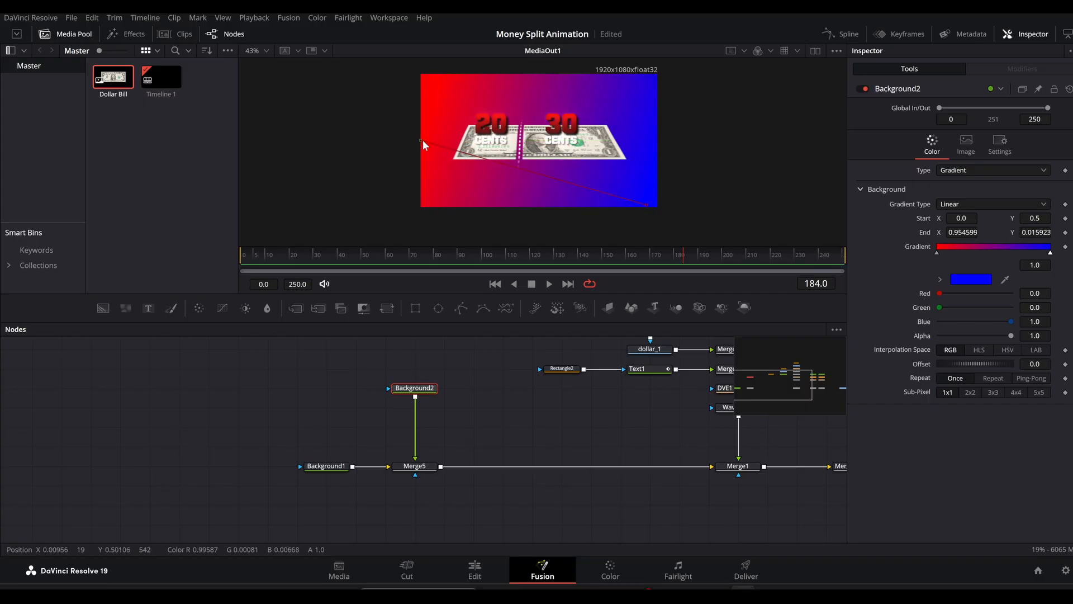
{"action": "left_click_drag", "start_coordinate": [420, 138], "coordinate": [412, 99]}
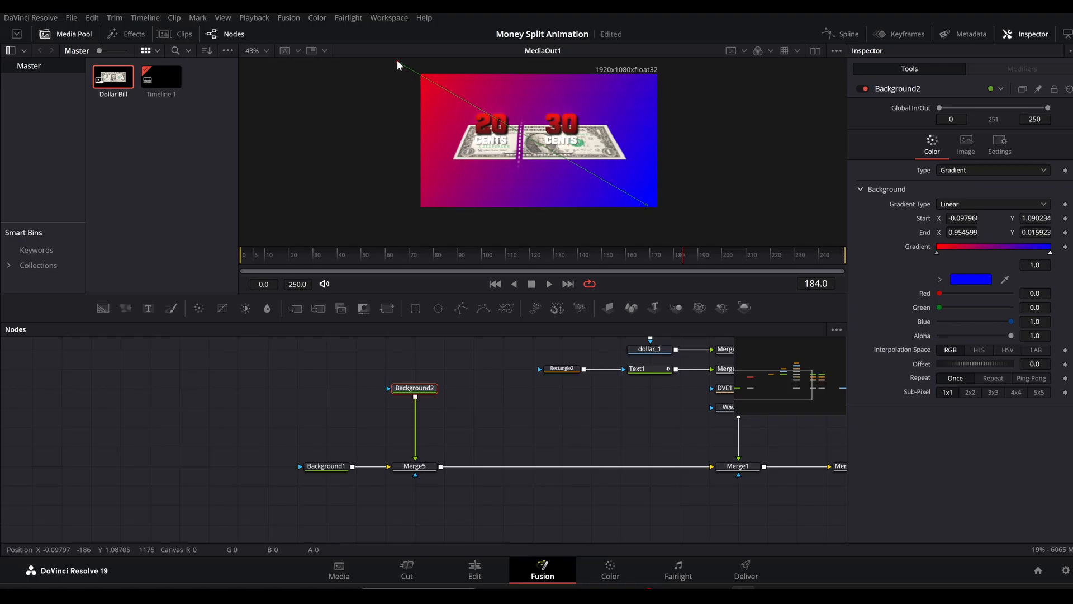
- Lower Merge5's Blend to about 0.504 and turn off the viewer's checkerboard underlay
{"action": "left_click", "coordinate": [424, 467]}
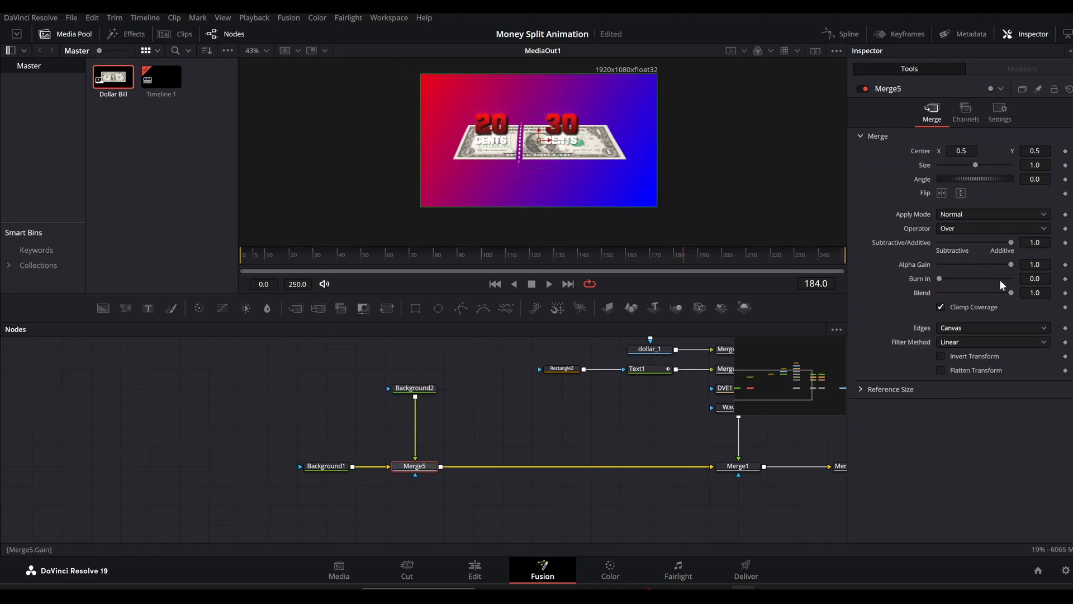
{"action": "left_click_drag", "start_coordinate": [1012, 293], "coordinate": [990, 292]}
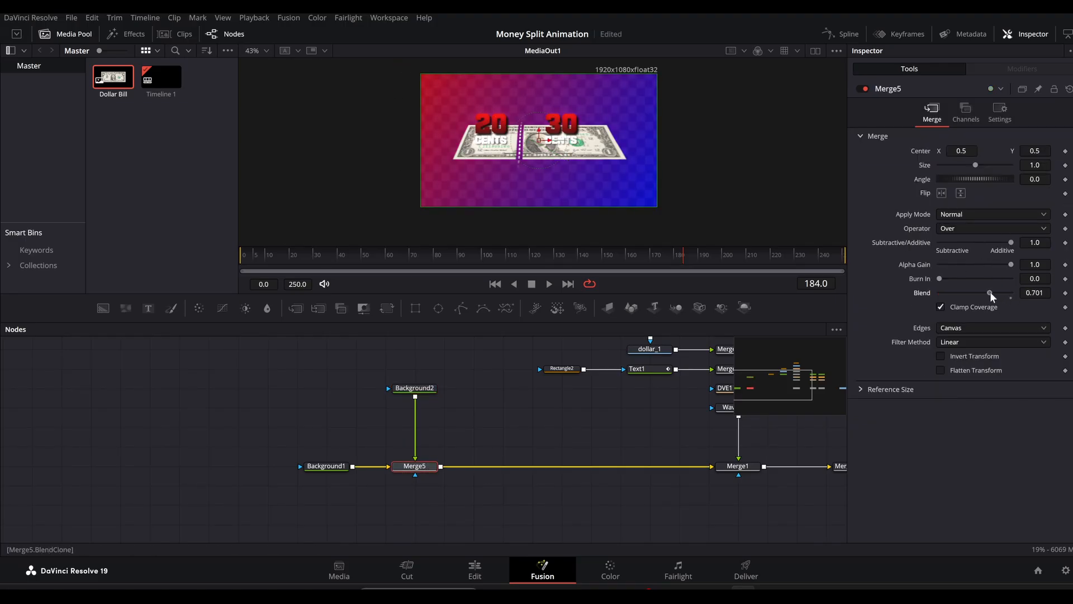
{"action": "left_click", "coordinate": [837, 50]}
{"action": "left_click", "coordinate": [801, 125]}
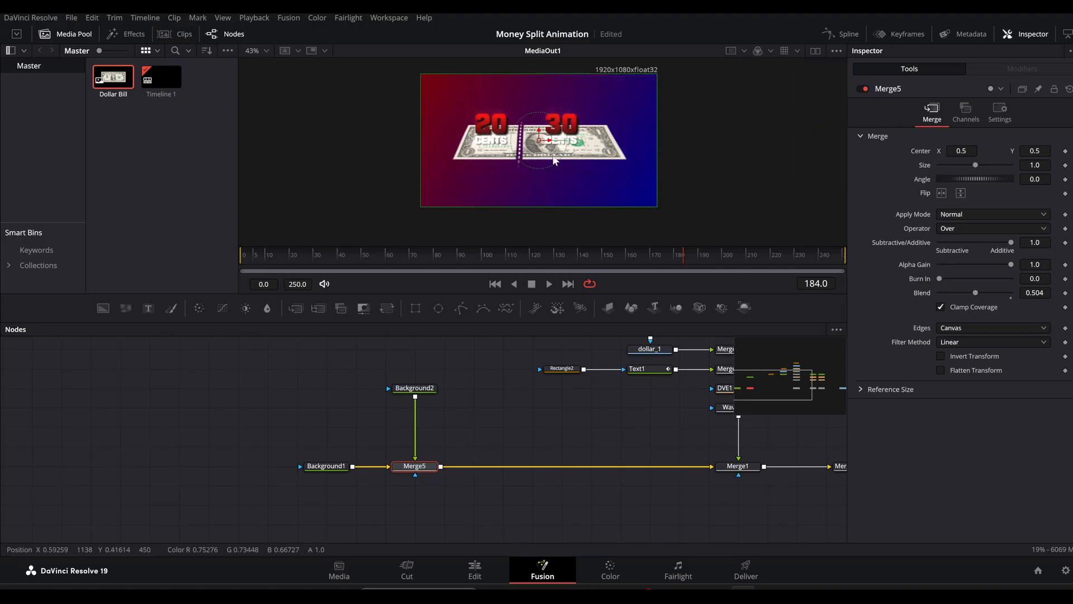
- Move MediaOut1 farther right to leave room for more nodes after Merge4_1
{"action": "left_click_drag", "start_coordinate": [783, 385], "coordinate": [816, 390]}
{"action": "left_click_drag", "start_coordinate": [615, 431], "coordinate": [790, 432]}
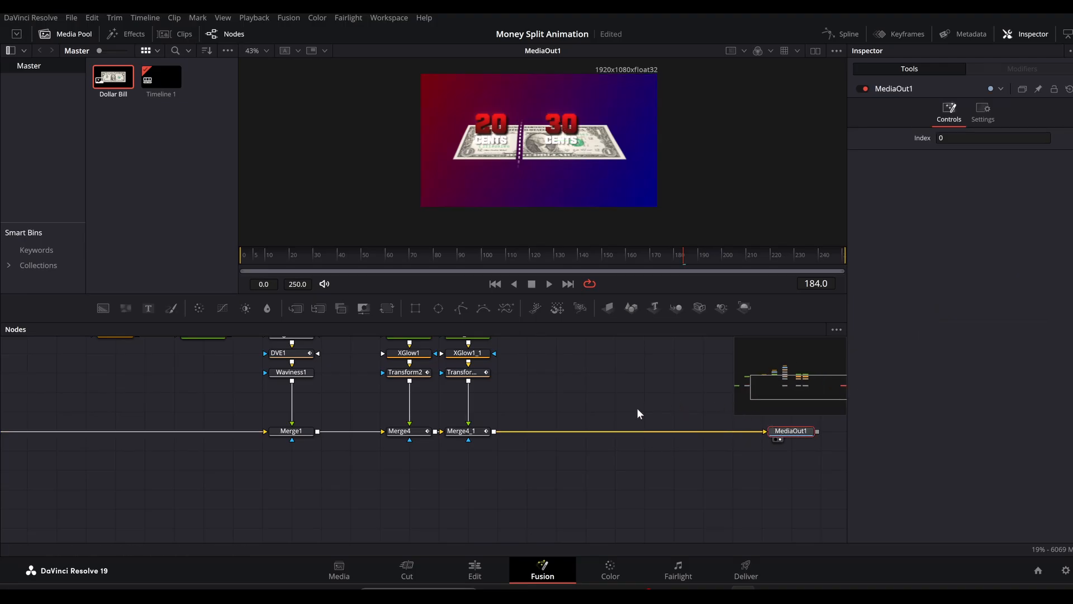
{"action": "left_click_drag", "start_coordinate": [638, 412], "coordinate": [468, 435]}
{"action": "left_click_drag", "start_coordinate": [657, 456], "coordinate": [769, 455]}
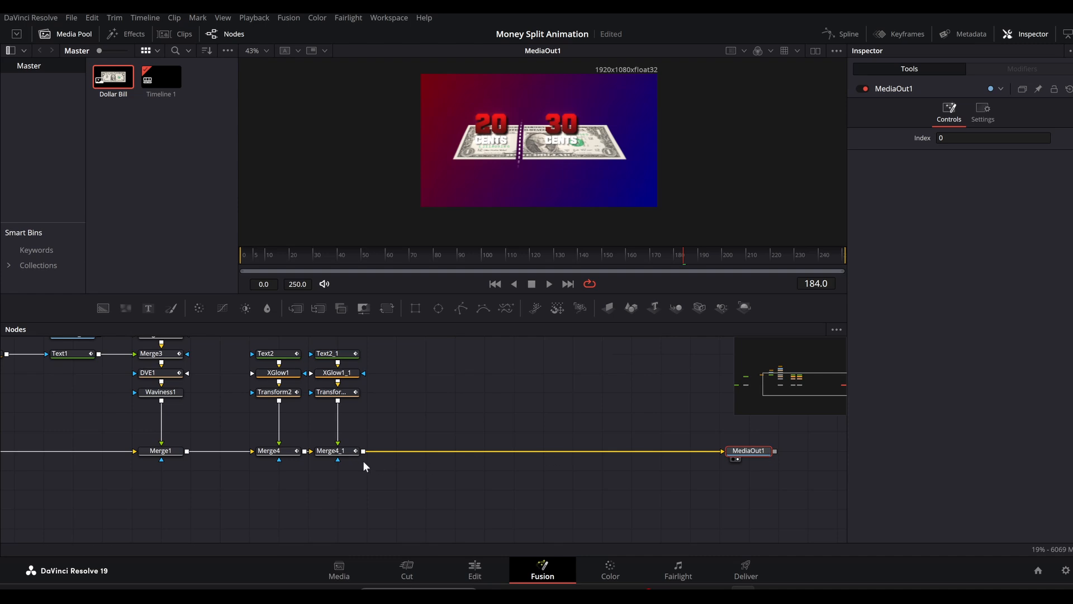
- Add a Grain node after Merge4_1 and raise its Power to about 6.93
{"action": "left_click", "coordinate": [346, 453]}
{"action": "key", "text": "shift+space"}
{"action": "type", "text": "gra"}
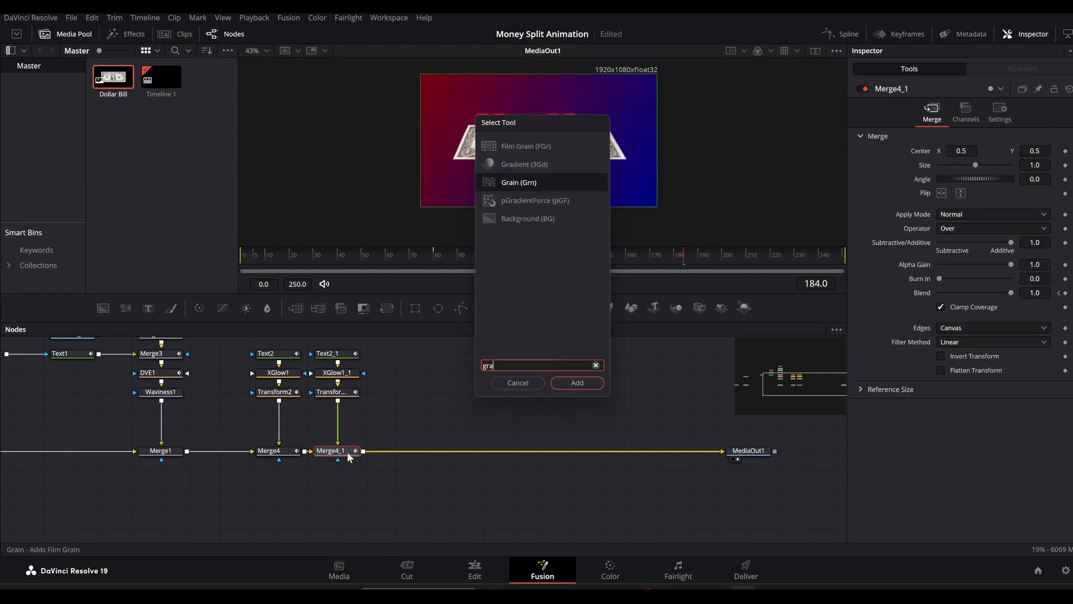
{"action": "type", "text": "in"}
{"action": "key", "text": "Return"}
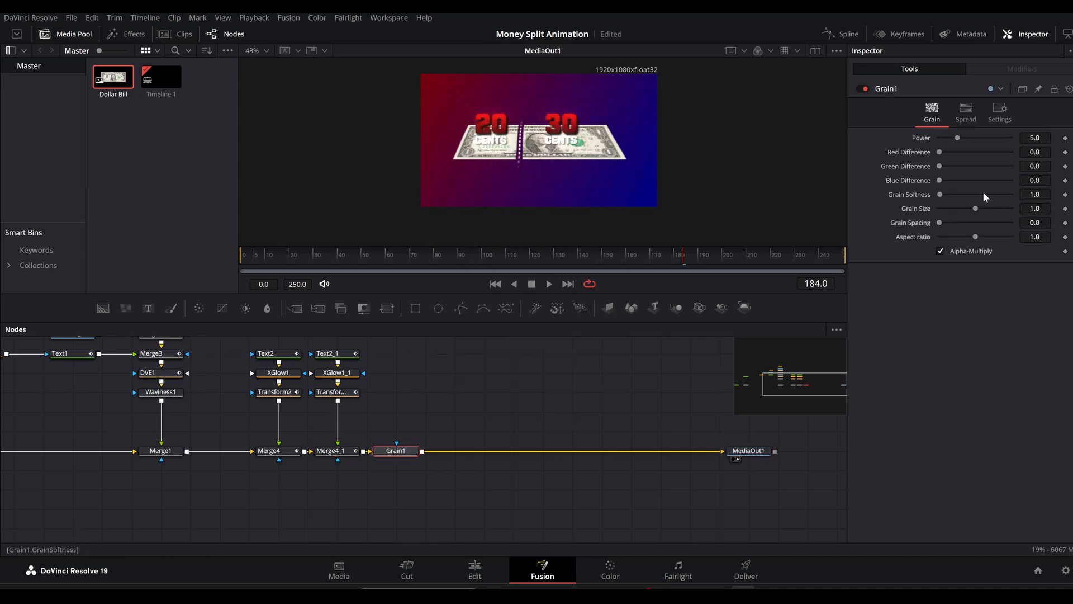
{"action": "left_click_drag", "start_coordinate": [960, 142], "coordinate": [969, 142]}
- Add a Soft Glow after Grain1 with threshold about 0.079, gain about 0.315 and glow size about 21.3, then compare it on and off
{"action": "key", "text": "shift+space"}
{"action": "type", "text": "sg"}
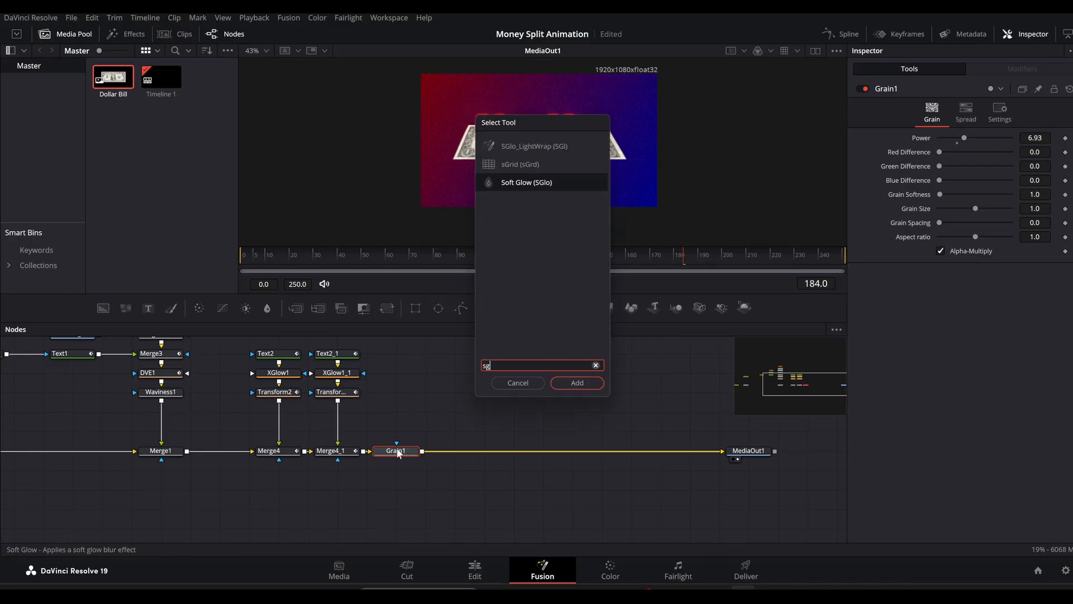
{"action": "type", "text": "lo"}
{"action": "key", "text": "Return"}
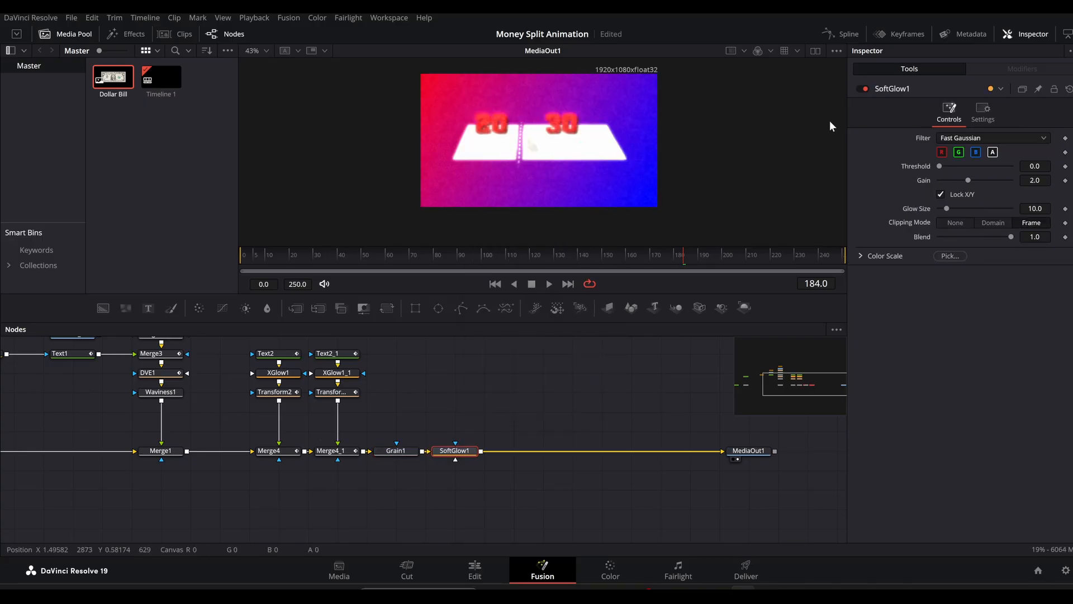
{"action": "left_click_drag", "start_coordinate": [968, 180], "coordinate": [954, 205]}
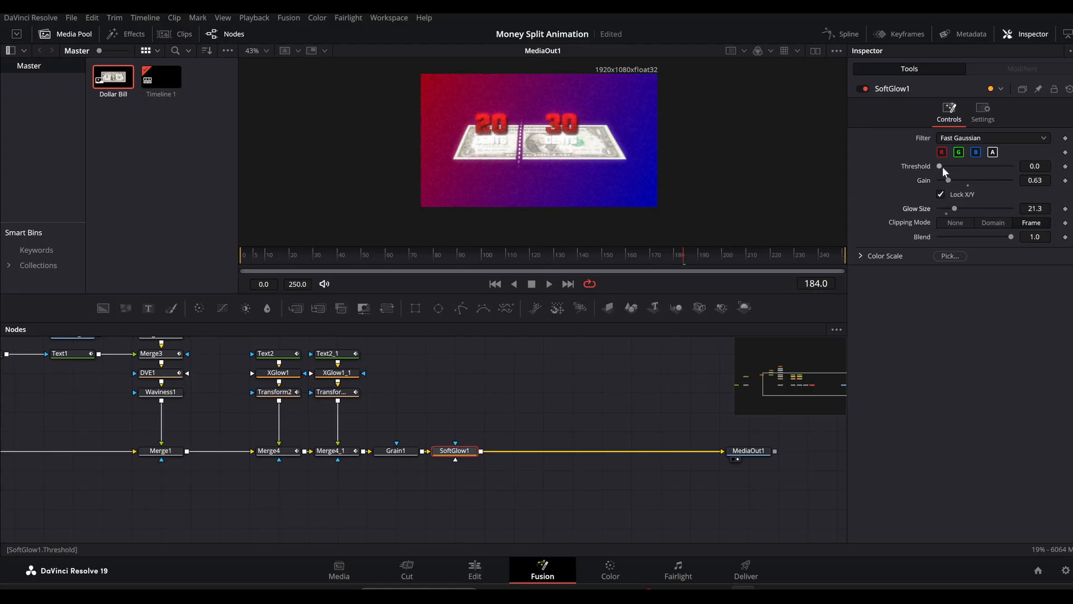
{"action": "left_click_drag", "start_coordinate": [941, 166], "coordinate": [944, 179]}
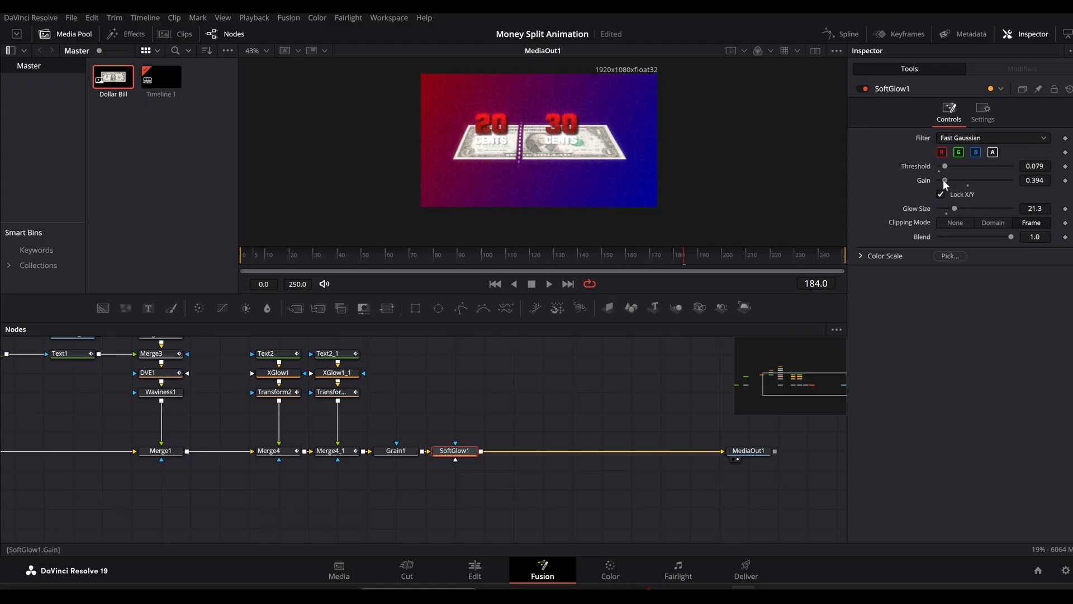
{"action": "left_click", "coordinate": [863, 88]}
{"action": "left_click", "coordinate": [862, 88]}
{"action": "left_click", "coordinate": [864, 87]}
{"action": "left_click", "coordinate": [864, 88]}
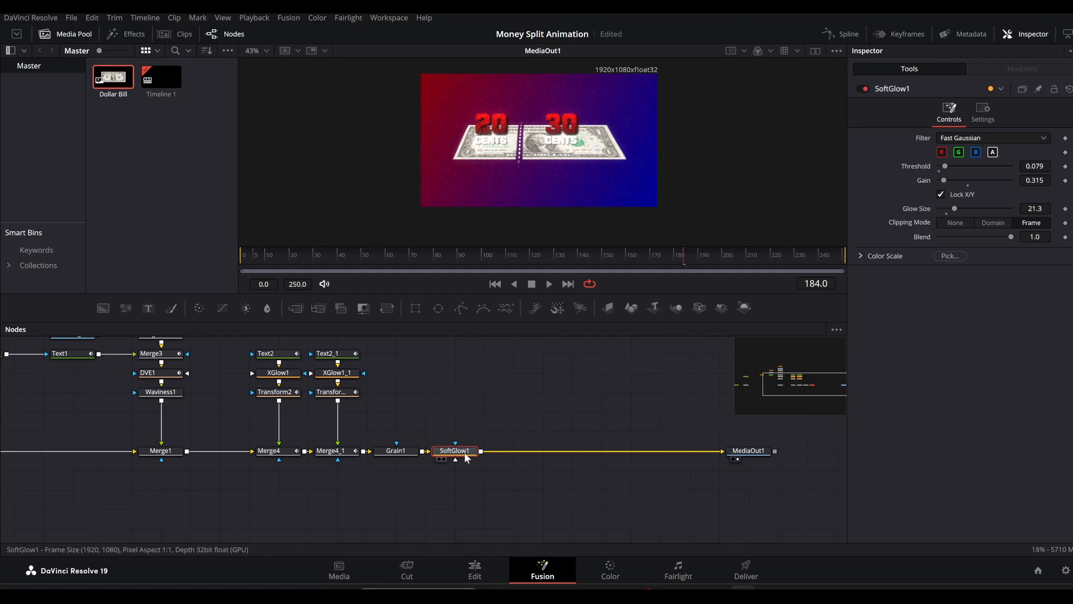
- Add a Vignette node after SoftGlow1 and increase its Size to 1.0
{"action": "key", "text": "shift+space"}
{"action": "type", "text": "sglo"}
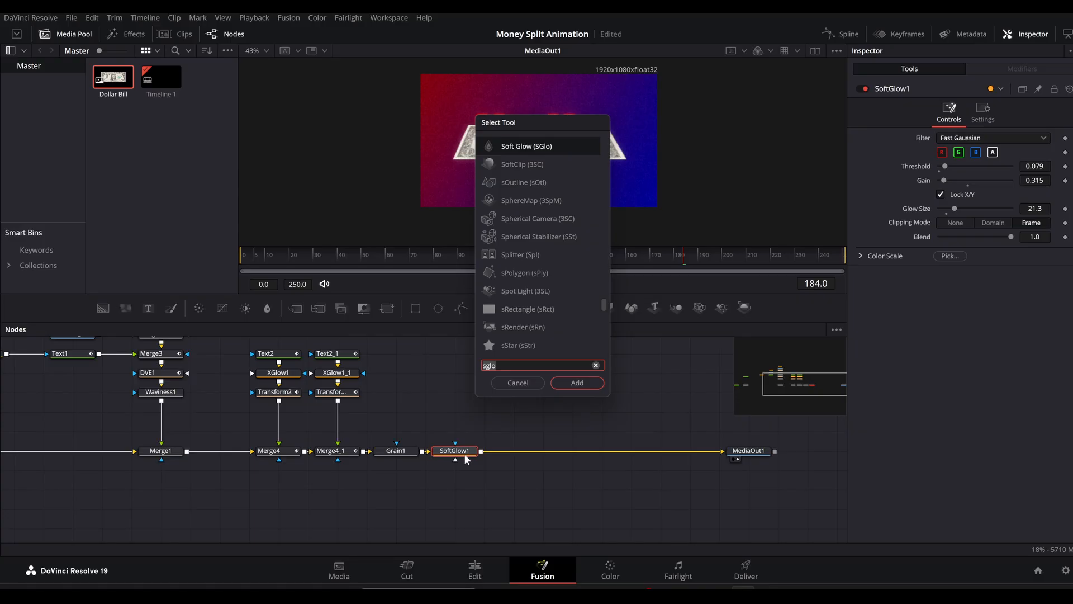
{"action": "key", "text": "BackSpace"}
{"action": "key", "text": "BackSpace"}
{"action": "key", "text": "BackSpace"}
{"action": "key", "text": "BackSpace"}
{"action": "type", "text": "vig"}
{"action": "key", "text": "Return"}
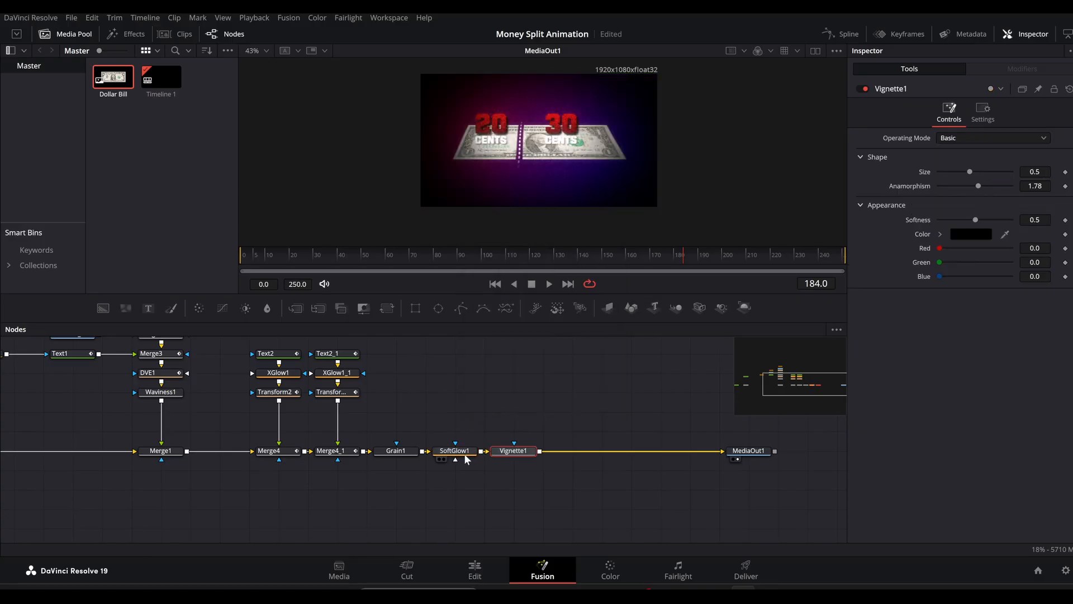
{"action": "left_click_drag", "start_coordinate": [990, 172], "coordinate": [1013, 172]}
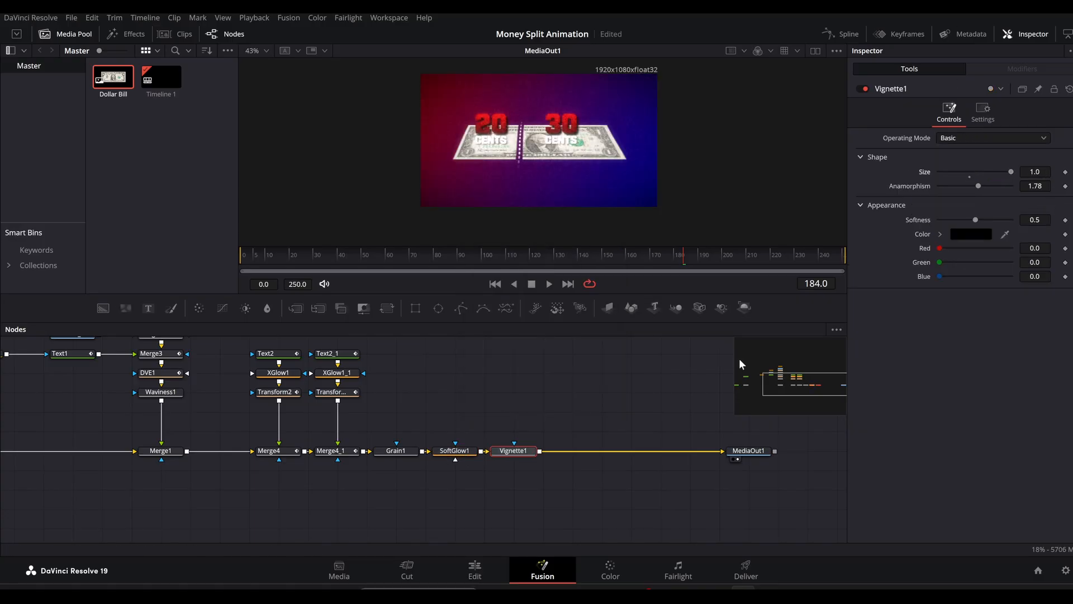
- Add a Stop Motion node after Vignette1 and scrub back to frame 150 to preview the effect
{"action": "key", "text": "shift+space"}
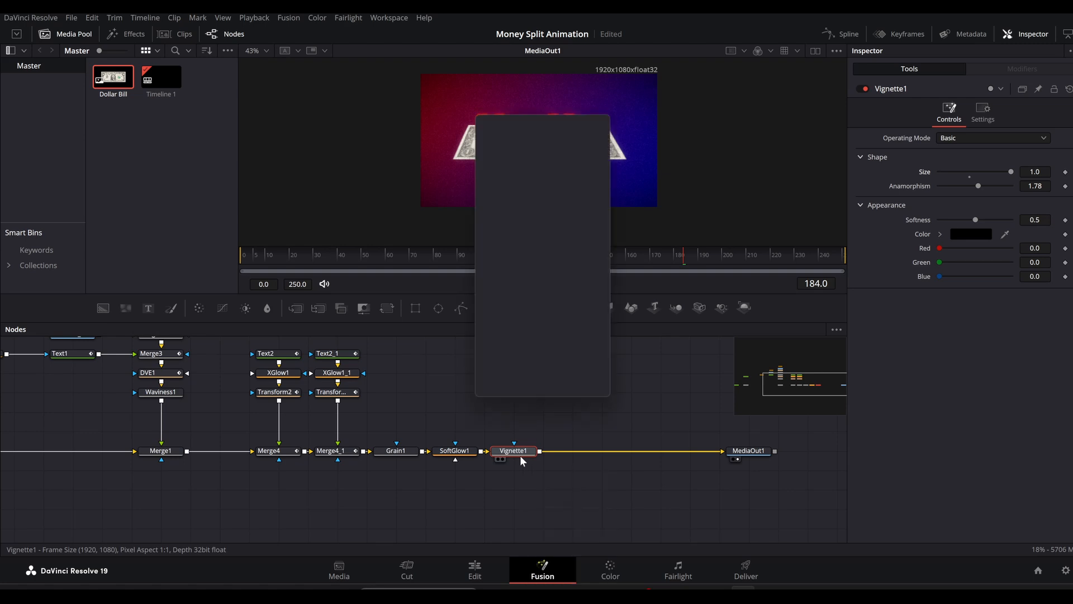
{"action": "type", "text": "stop"}
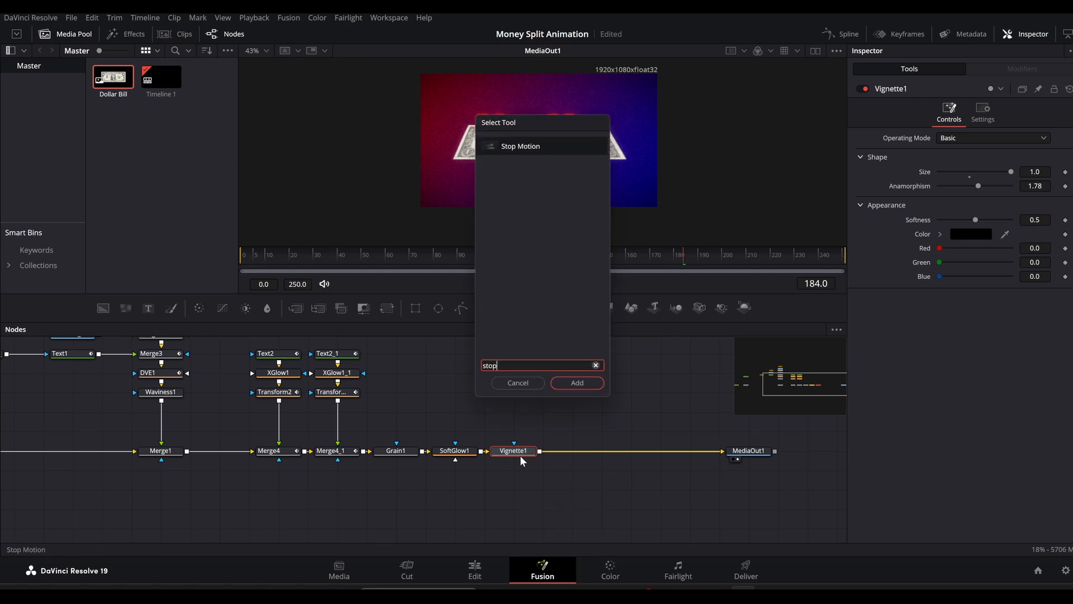
{"action": "key", "text": "Return"}
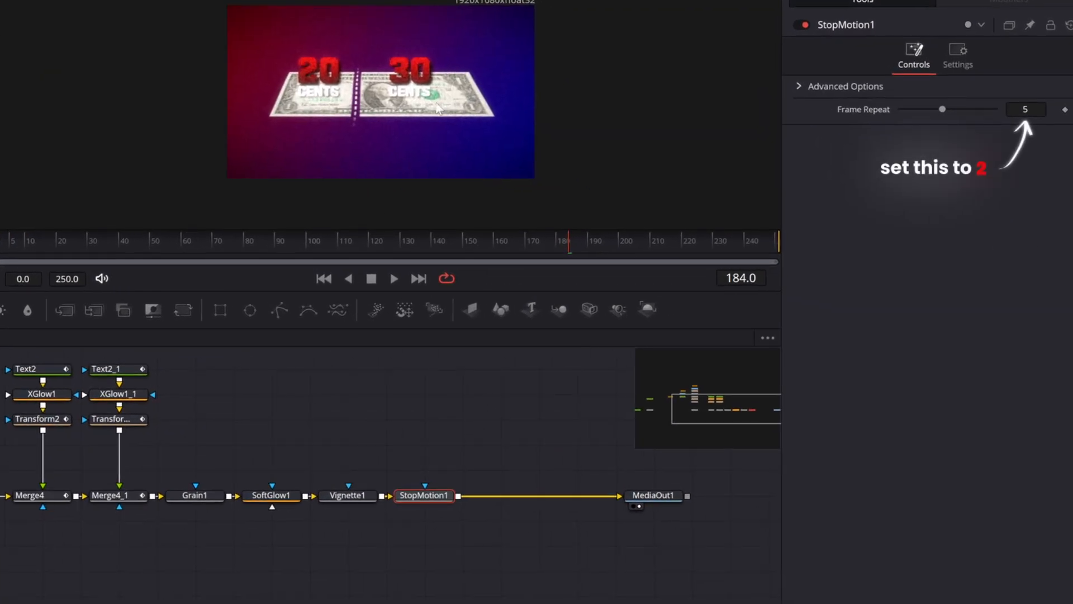
{"action": "left_click_drag", "start_coordinate": [626, 249], "coordinate": [508, 256]}
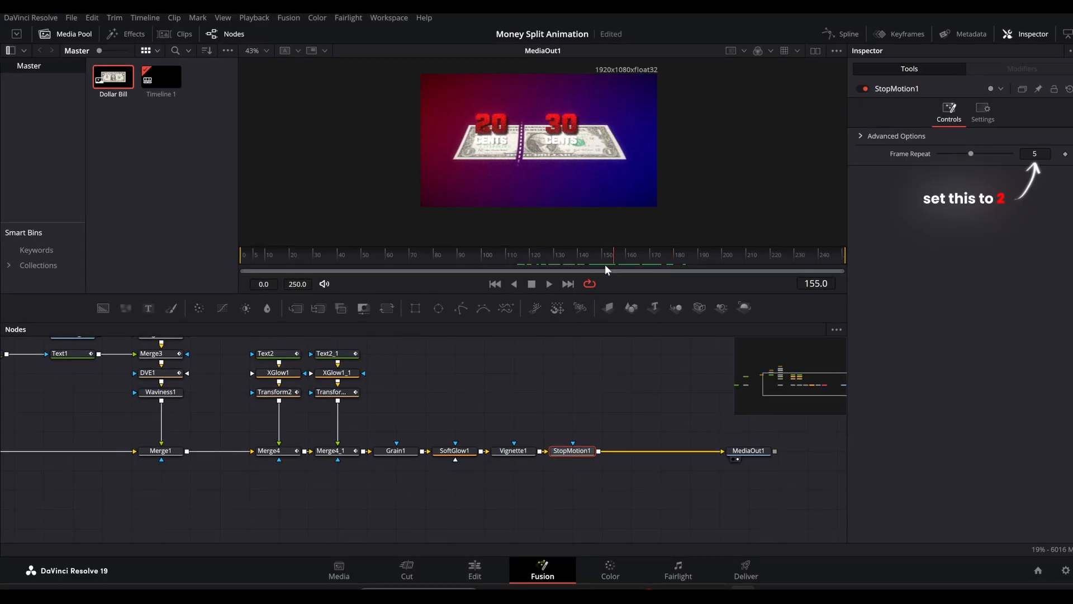
{"action": "left_click_drag", "start_coordinate": [606, 266], "coordinate": [602, 263]}
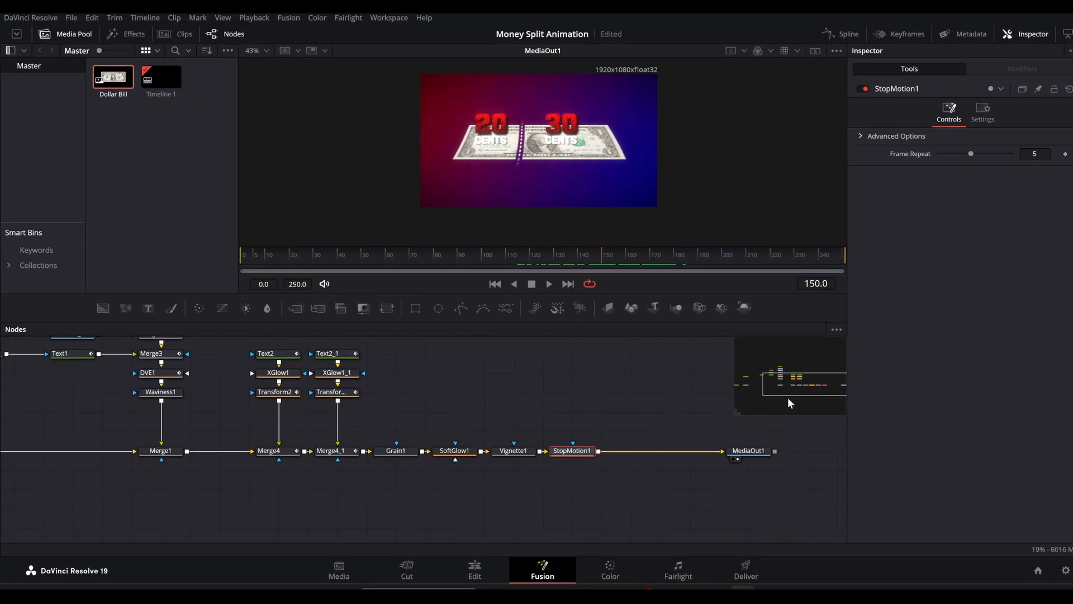
- Move MediaOut1 farther right and insert a Transform node between StopMotion1 and MediaOut1
{"action": "mouse_move", "coordinate": [788, 403]}
{"action": "left_mouse_down"}
{"action": "mouse_move", "coordinate": [816, 376]}
{"action": "mouse_move", "coordinate": [791, 396]}
{"action": "left_mouse_up"}
{"action": "left_click_drag", "start_coordinate": [632, 424], "coordinate": [689, 425]}
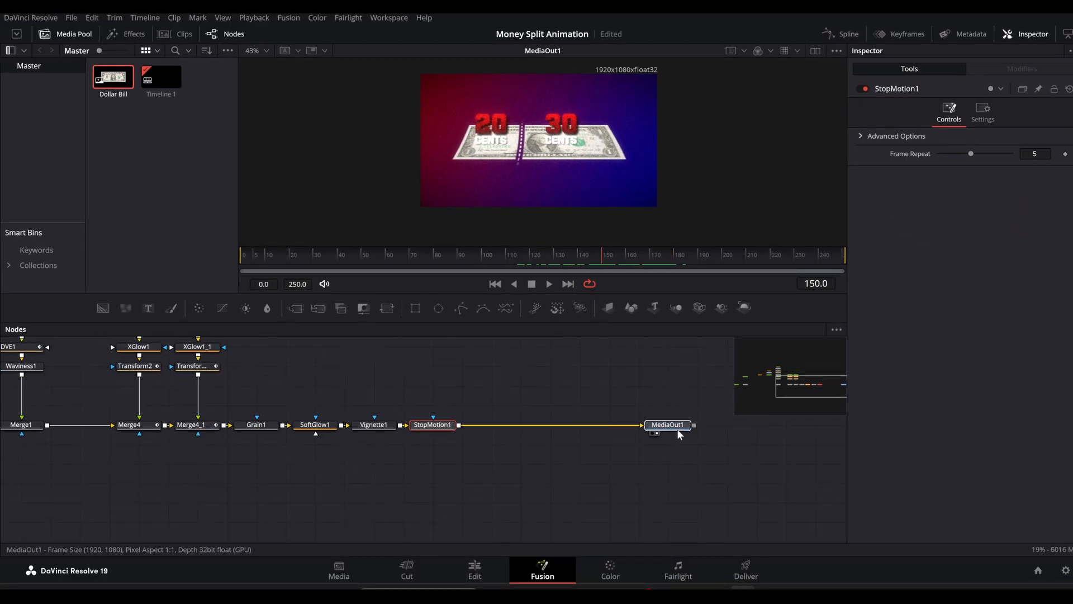
{"action": "left_click_drag", "start_coordinate": [385, 308], "coordinate": [496, 424]}
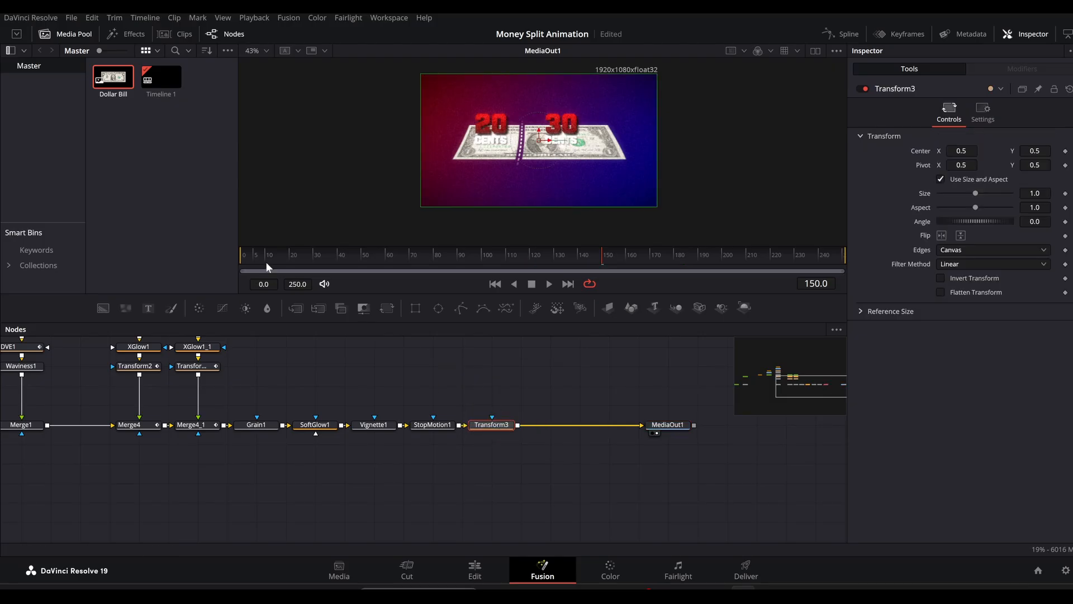
- Keyframe Transform3's Size at 1.2 on frame 0
{"action": "left_click_drag", "start_coordinate": [266, 262], "coordinate": [236, 259]}
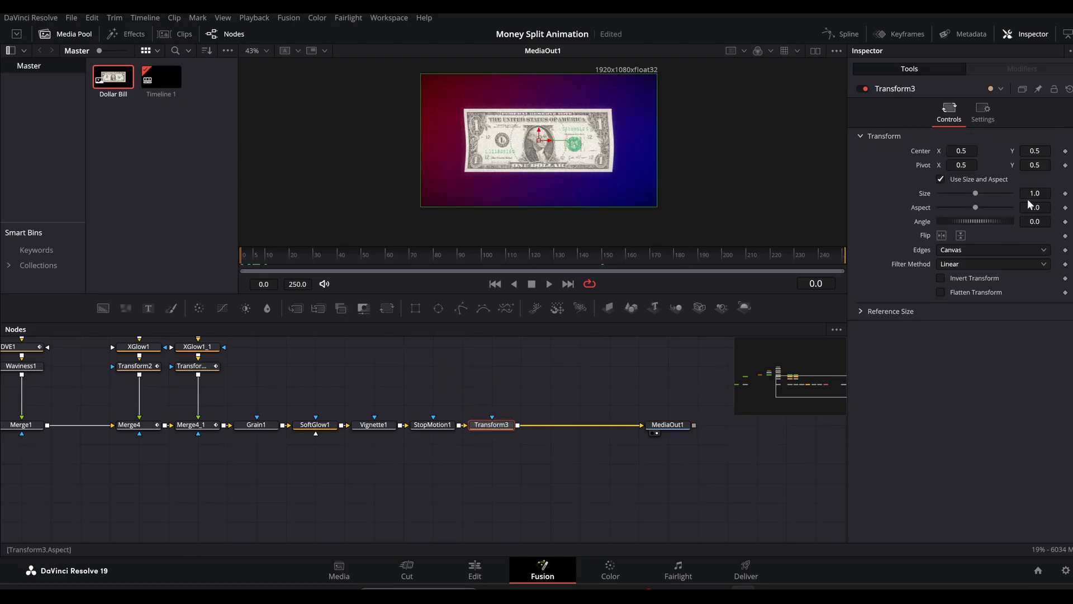
{"action": "left_click", "coordinate": [1065, 194]}
{"action": "scroll", "coordinate": [1036, 193], "scroll_direction": "up", "scroll_amount": 2}
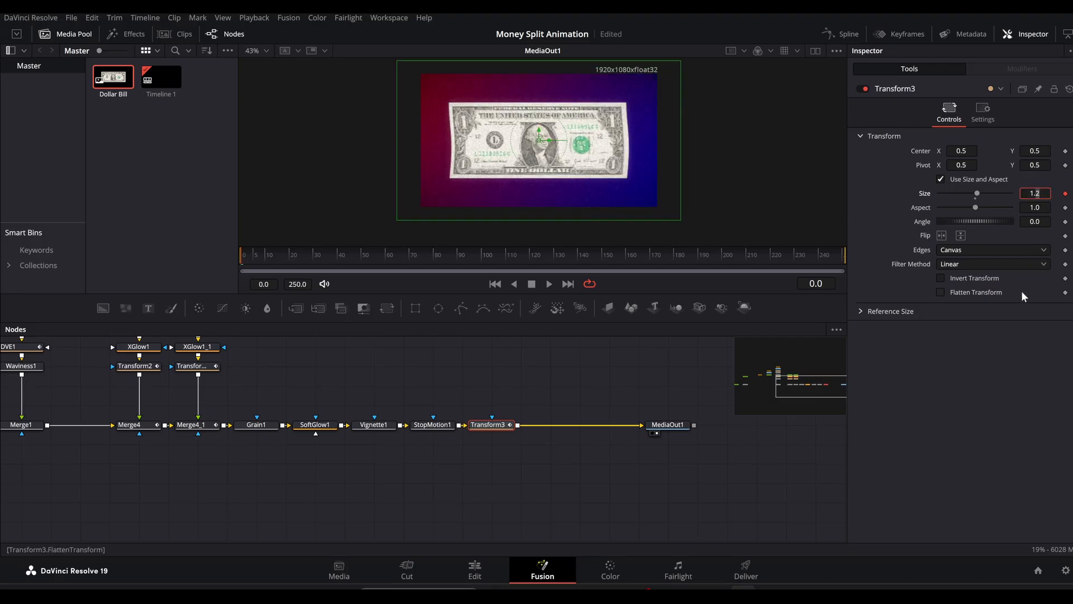
{"action": "left_click", "coordinate": [937, 448]}
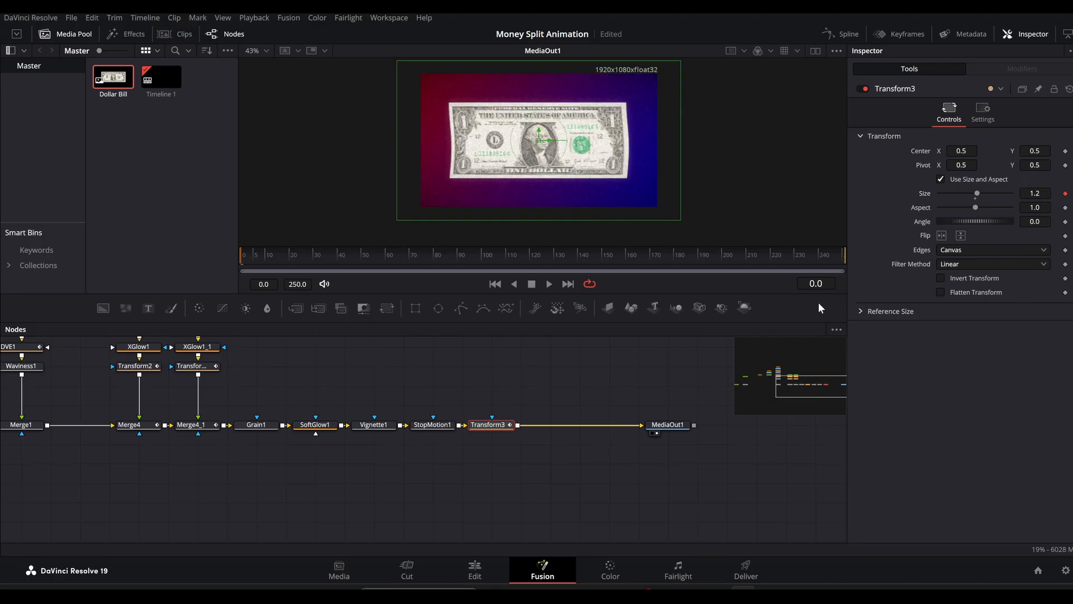
- Set Transform3's Size to 1.0 at frame 100 to complete the zoom-out
{"action": "left_click", "coordinate": [816, 283]}
{"action": "type", "text": "100"}
{"action": "key", "text": "Return"}
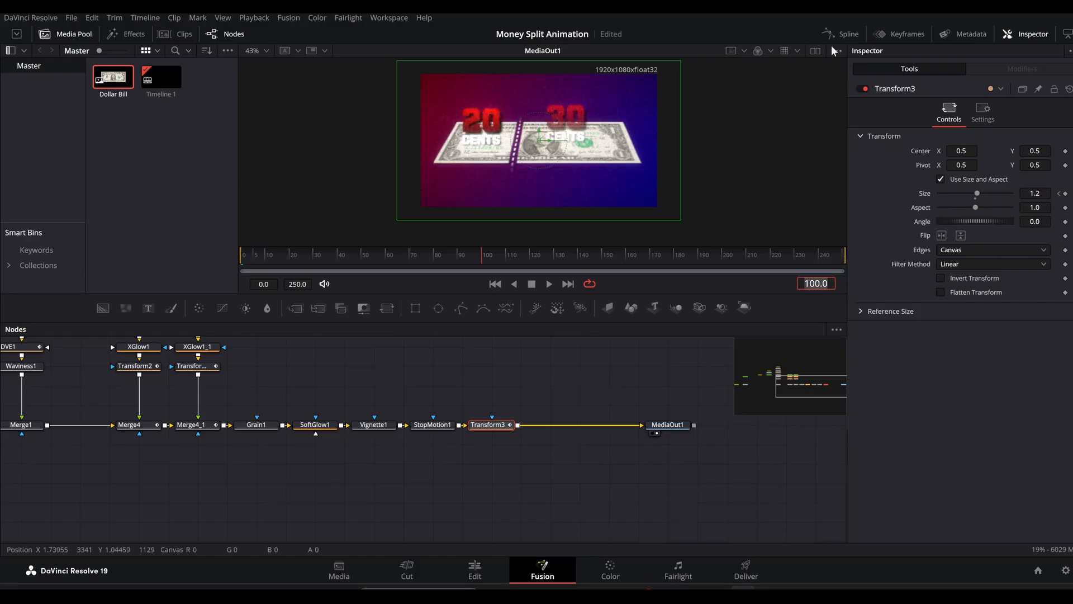
{"action": "left_click", "coordinate": [1035, 193]}
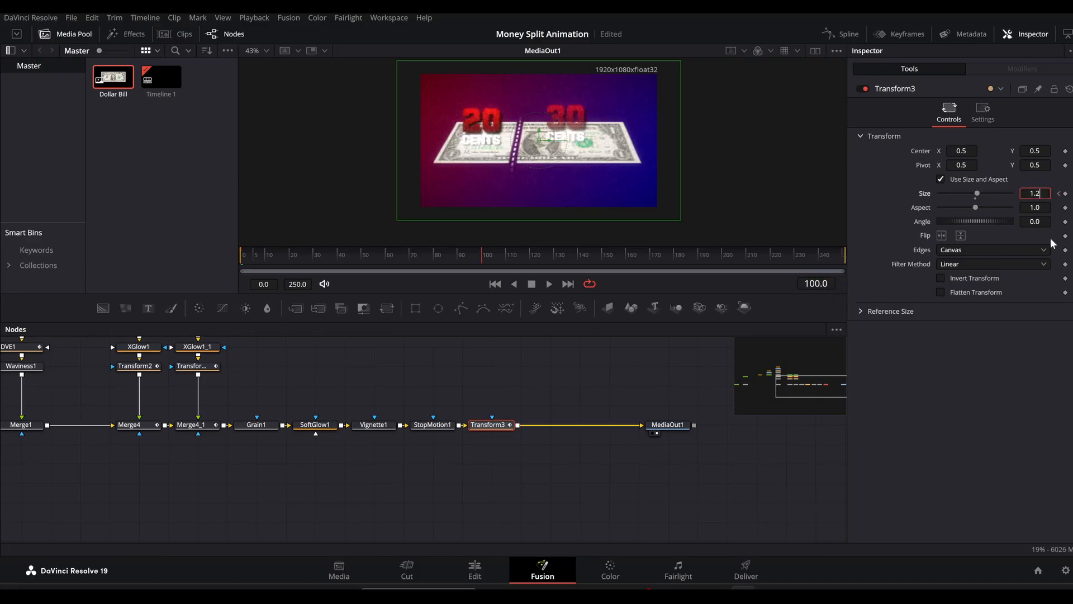
{"action": "key", "text": "BackSpace"}
{"action": "type", "text": "0"}
{"action": "key", "text": "Tab"}
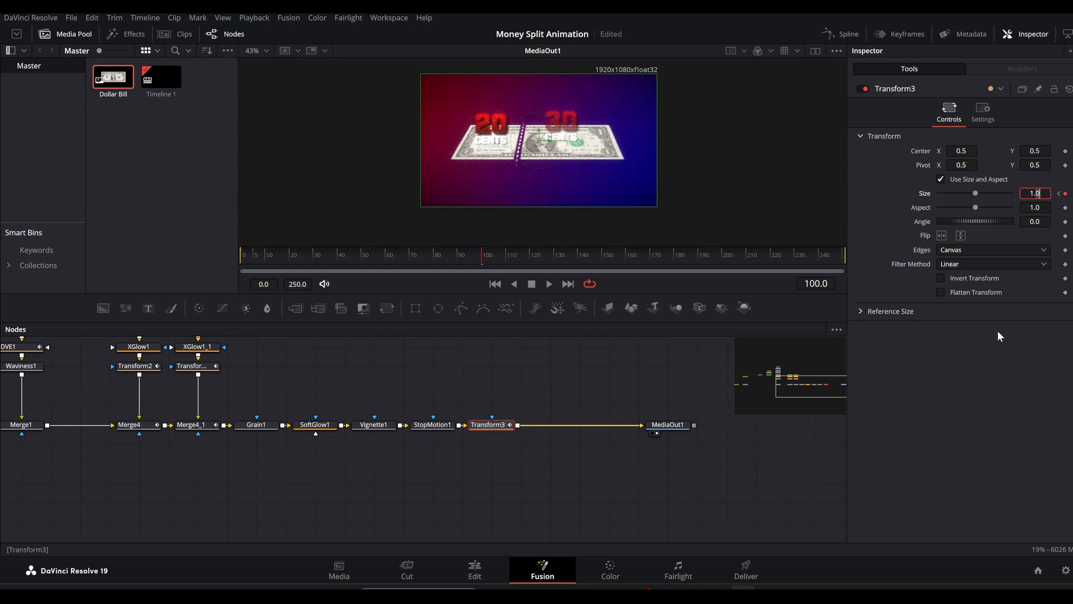
- Smooth both Size keyframes of Transform3 in the Spline editor, close it and scrub through the opening frames
{"action": "left_click", "coordinate": [844, 34]}
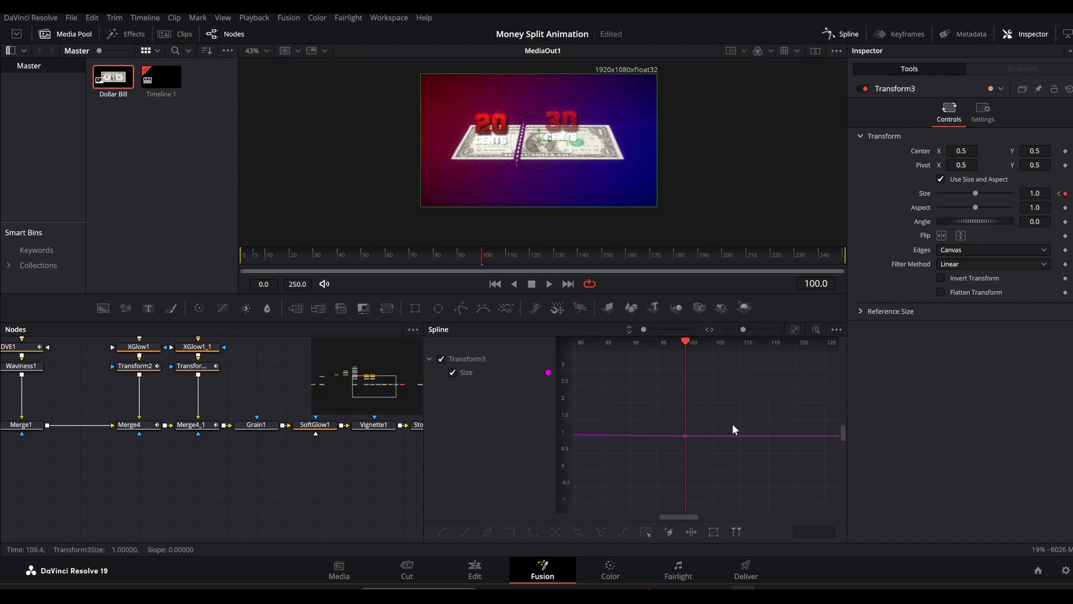
{"action": "left_click", "coordinate": [795, 330]}
{"action": "key", "text": "ctrl+a"}
{"action": "key", "text": "s"}
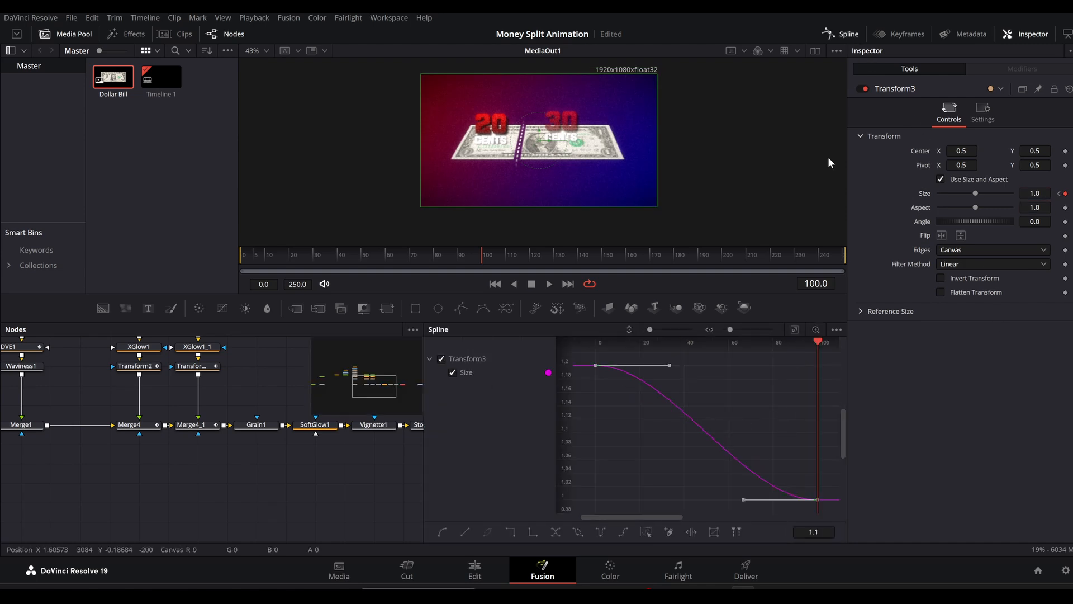
{"action": "left_click", "coordinate": [844, 34]}
{"action": "left_click_drag", "start_coordinate": [254, 254], "coordinate": [298, 256]}
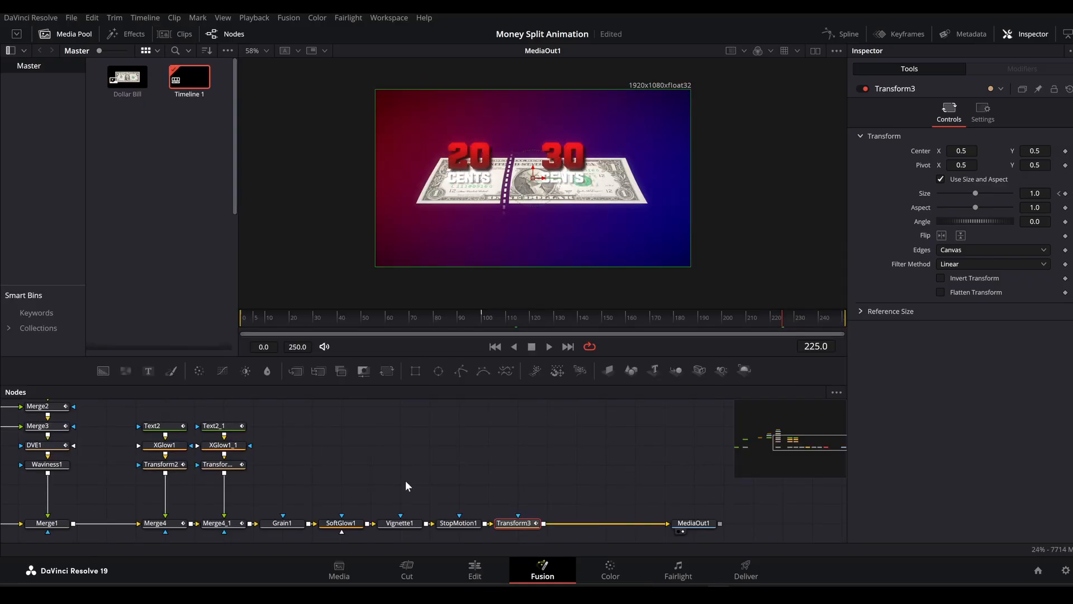
- Check the Text2_1 node's keyframes with the playhead at frame 111
{"action": "scroll", "coordinate": [406, 485], "scroll_direction": "left", "scroll_amount": 5}
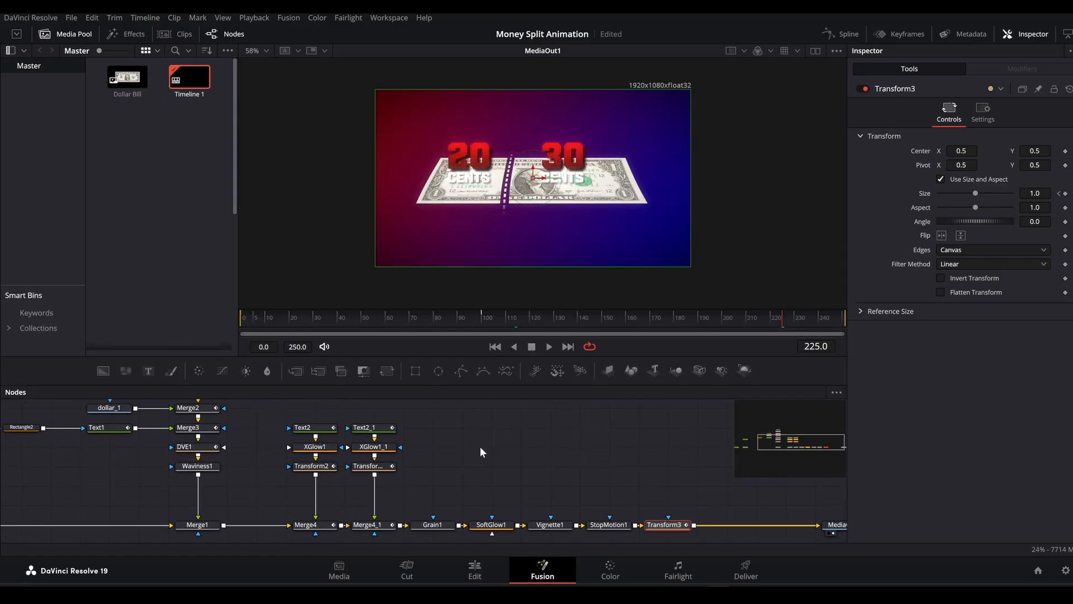
{"action": "left_click_drag", "start_coordinate": [481, 448], "coordinate": [579, 451]}
{"action": "left_click", "coordinate": [475, 432]}
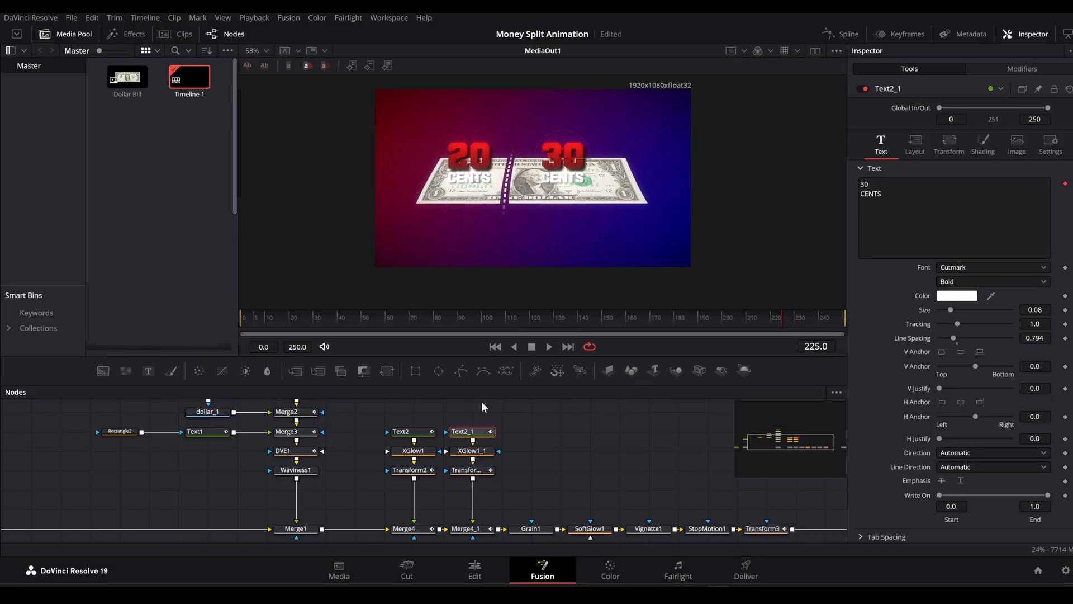
{"action": "left_click_drag", "start_coordinate": [414, 320], "coordinate": [508, 305]}
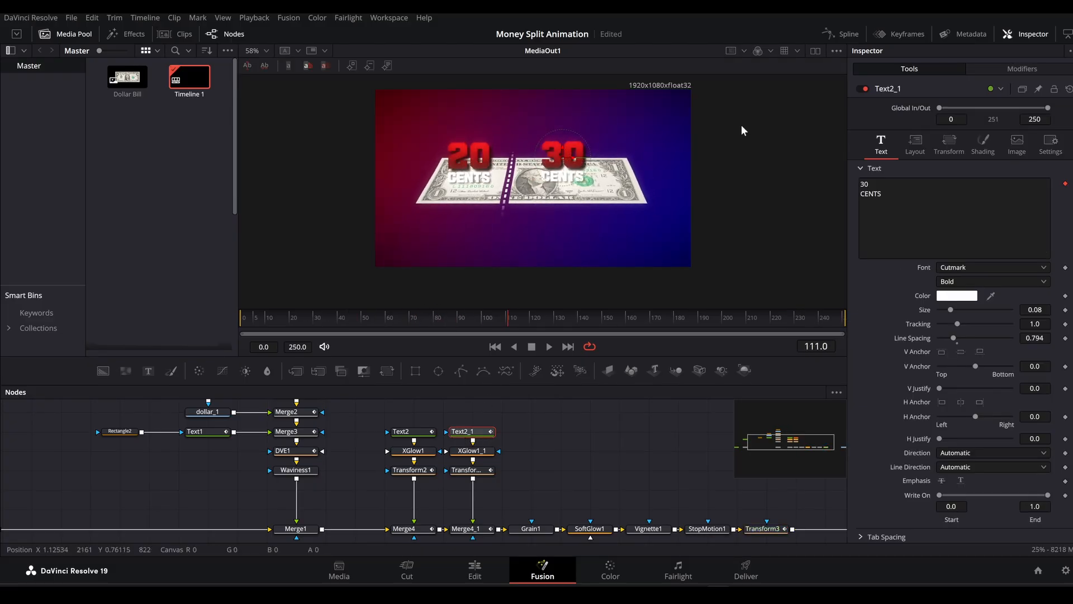
{"action": "left_click", "coordinate": [904, 36]}
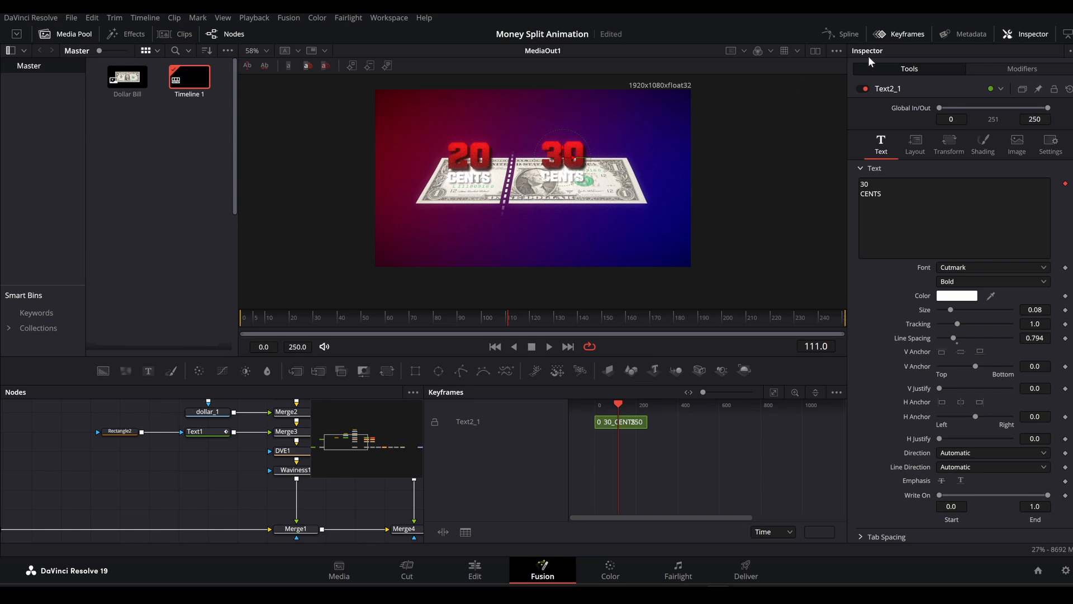
{"action": "left_click", "coordinate": [904, 36]}
- Shift both Center displacement keyframes of Transform2_1 forward in time so the first sits at about frame 151
{"action": "left_click", "coordinate": [473, 470]}
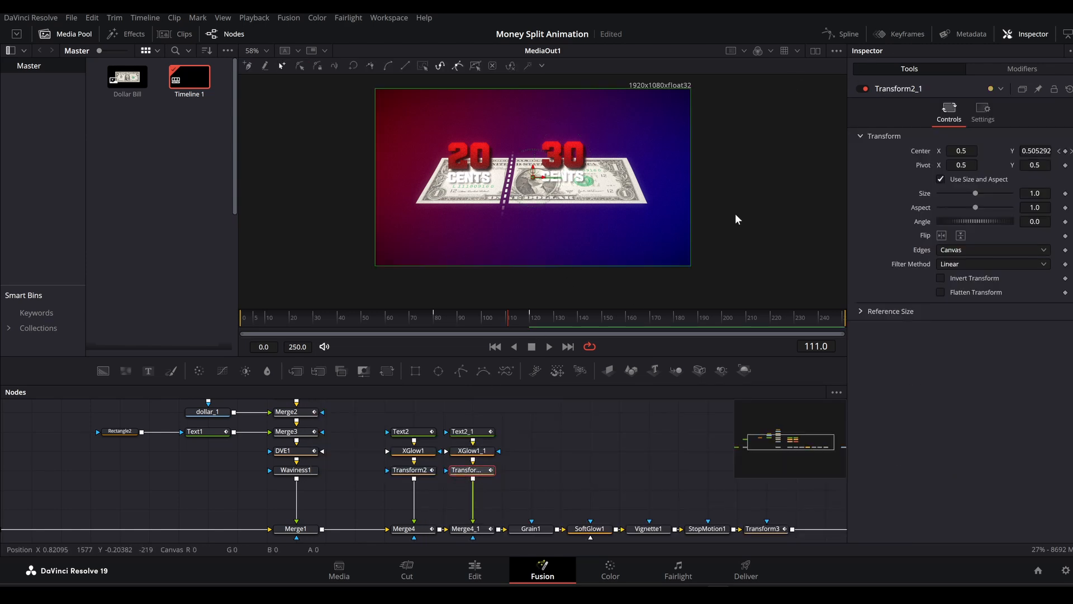
{"action": "left_click", "coordinate": [904, 34]}
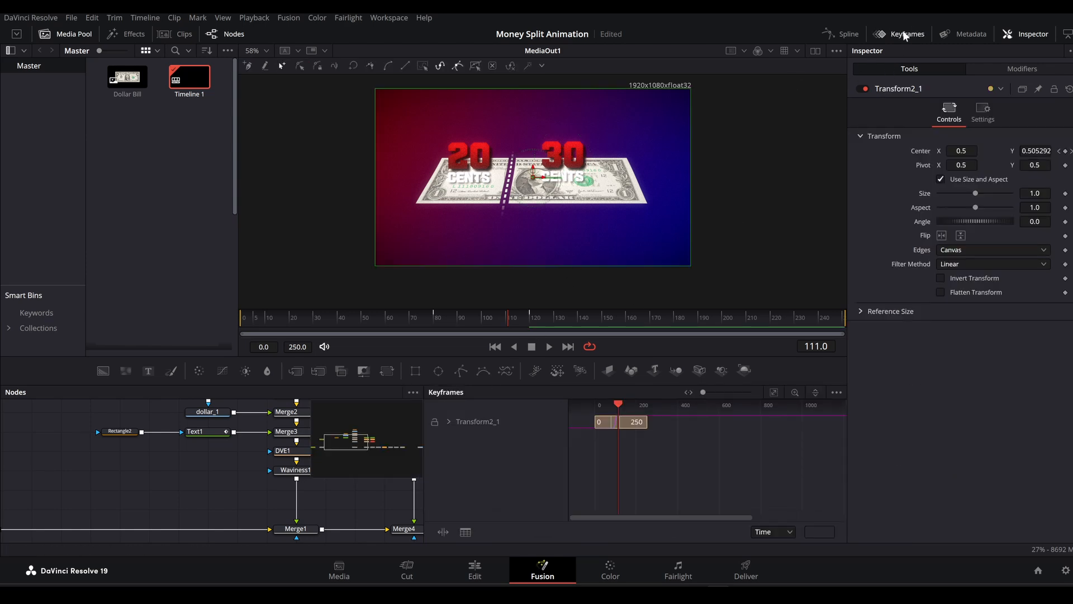
{"action": "left_click", "coordinate": [448, 418]}
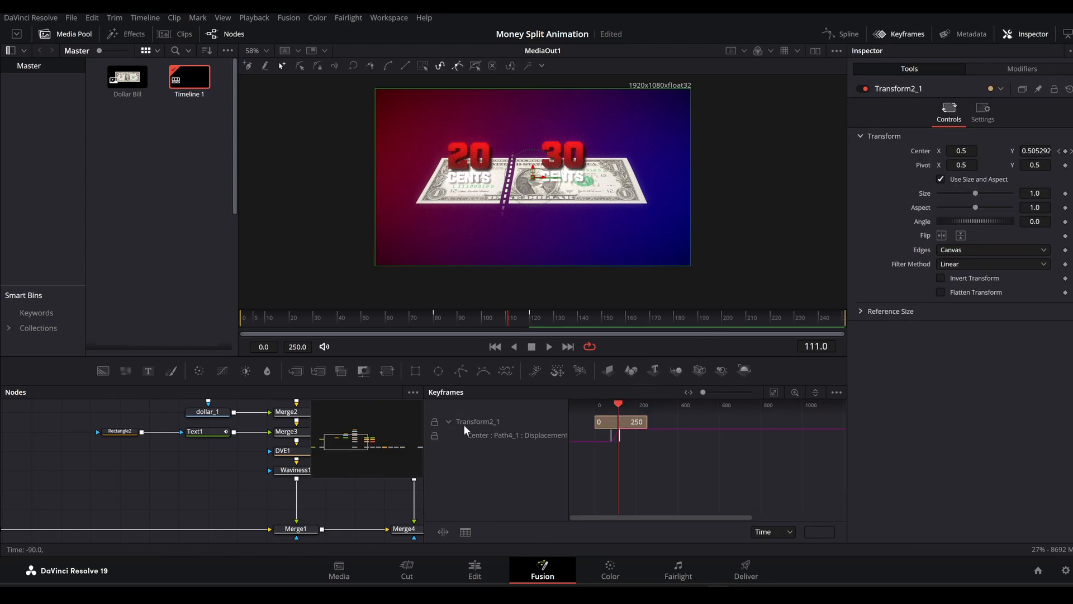
{"action": "left_click", "coordinate": [774, 392]}
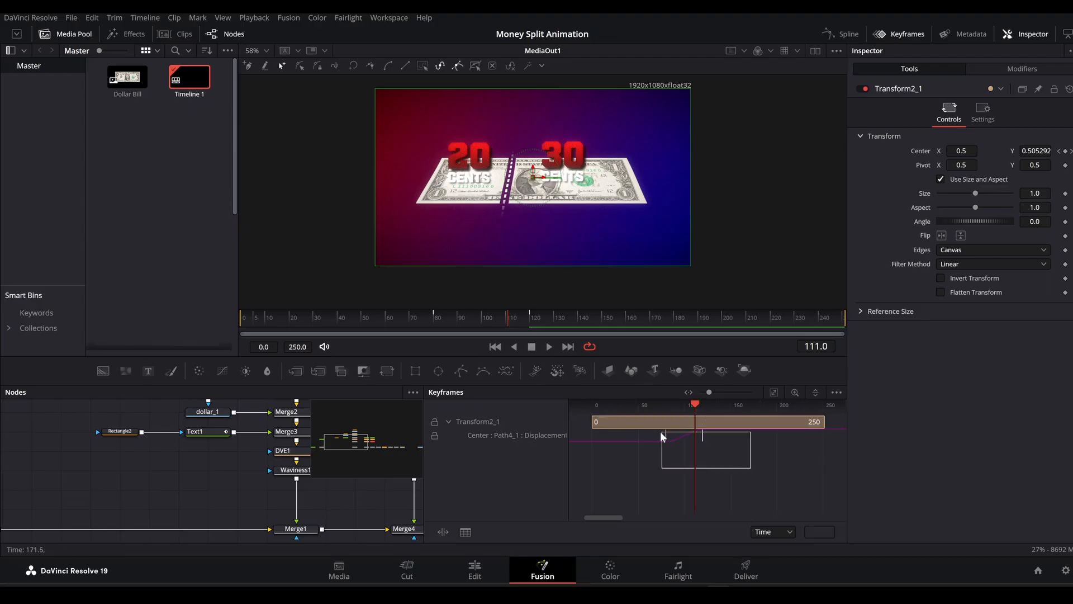
{"action": "left_click_drag", "start_coordinate": [661, 433], "coordinate": [732, 440]}
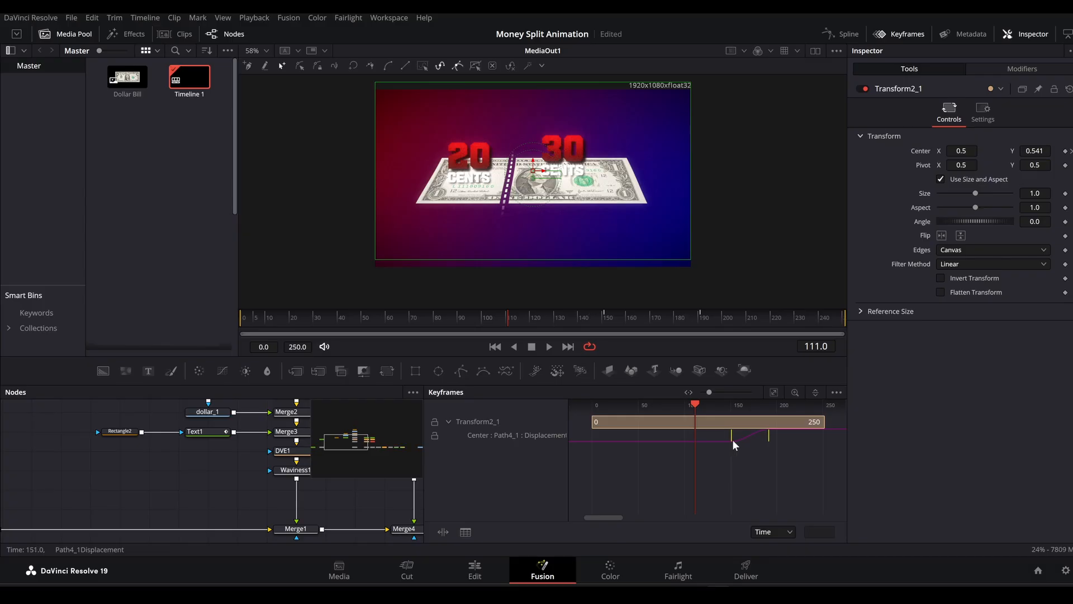
- Close the keyframe editor and increase the Rectangle2 mask's Height to about 0.701
{"action": "left_click", "coordinate": [898, 33]}
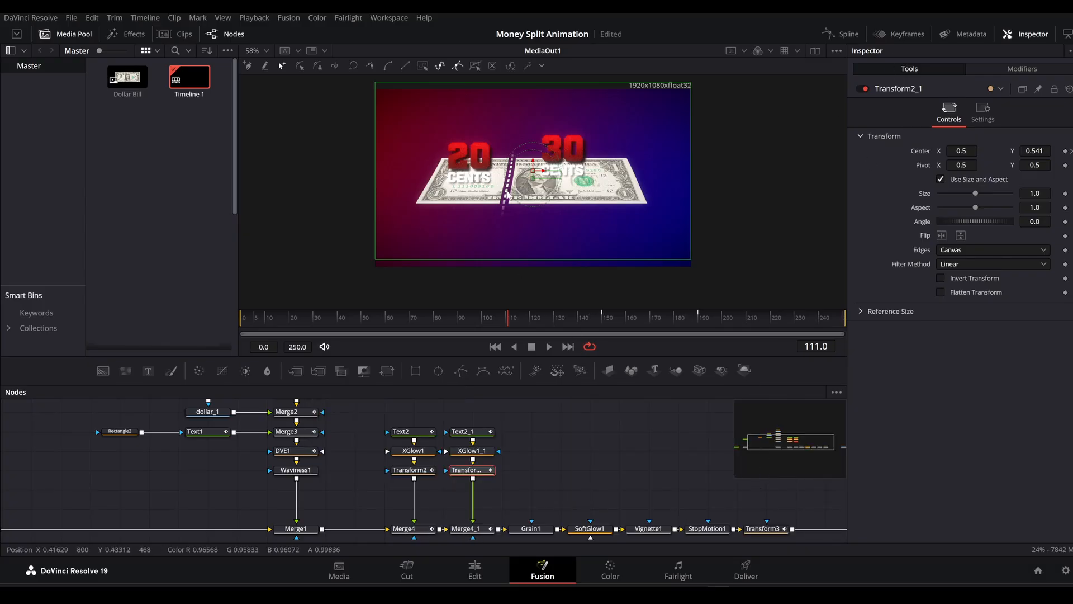
{"action": "left_click_drag", "start_coordinate": [531, 467], "coordinate": [629, 455]}
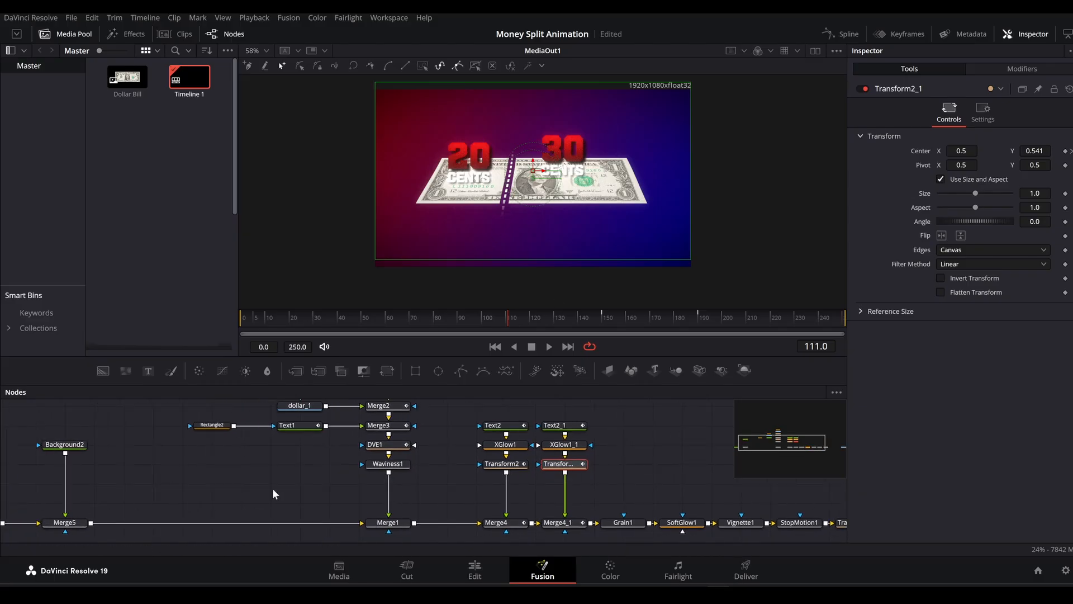
{"action": "left_click_drag", "start_coordinate": [273, 488], "coordinate": [412, 497]}
{"action": "left_click", "coordinate": [364, 434]}
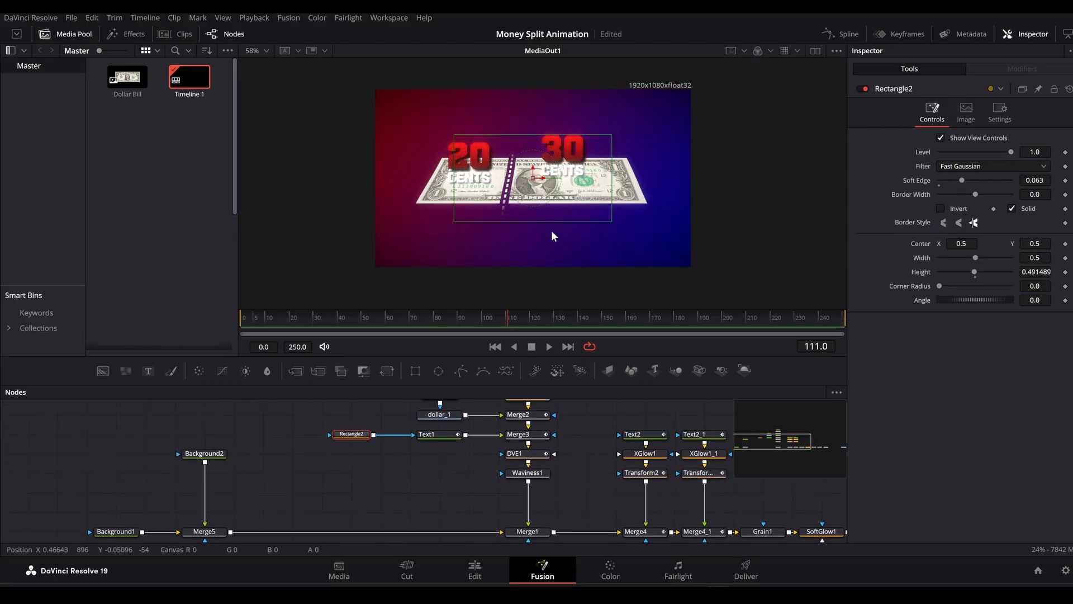
{"action": "left_click_drag", "start_coordinate": [1016, 269], "coordinate": [1063, 270]}
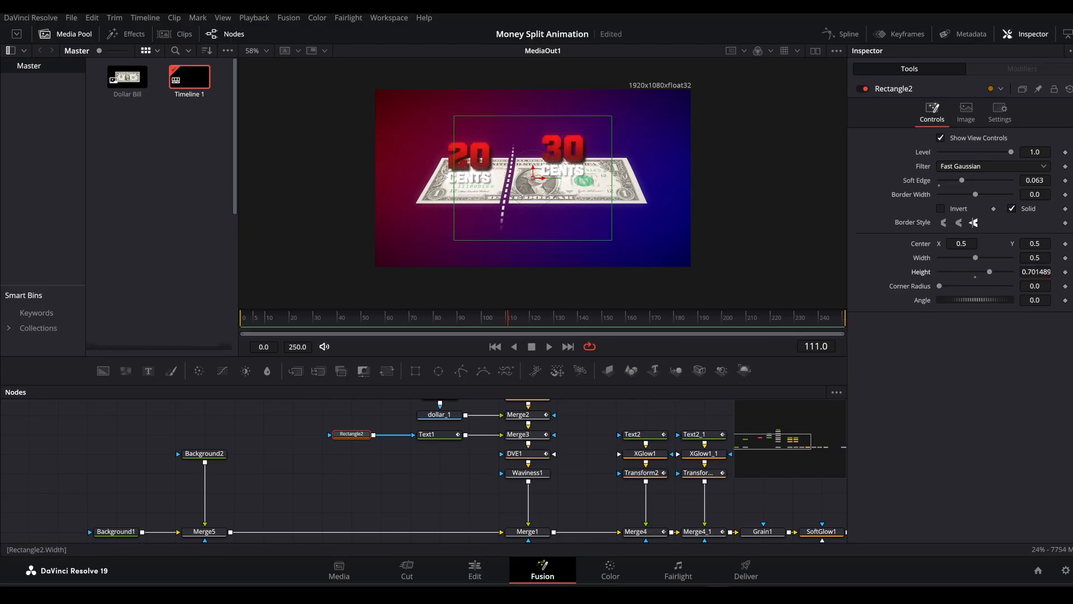
- Check the first label's timing on Transform2, then insert a Color Corrector after Waviness1 and show its Correction controls
{"action": "scroll", "coordinate": [630, 507], "scroll_direction": "right", "scroll_amount": 3}
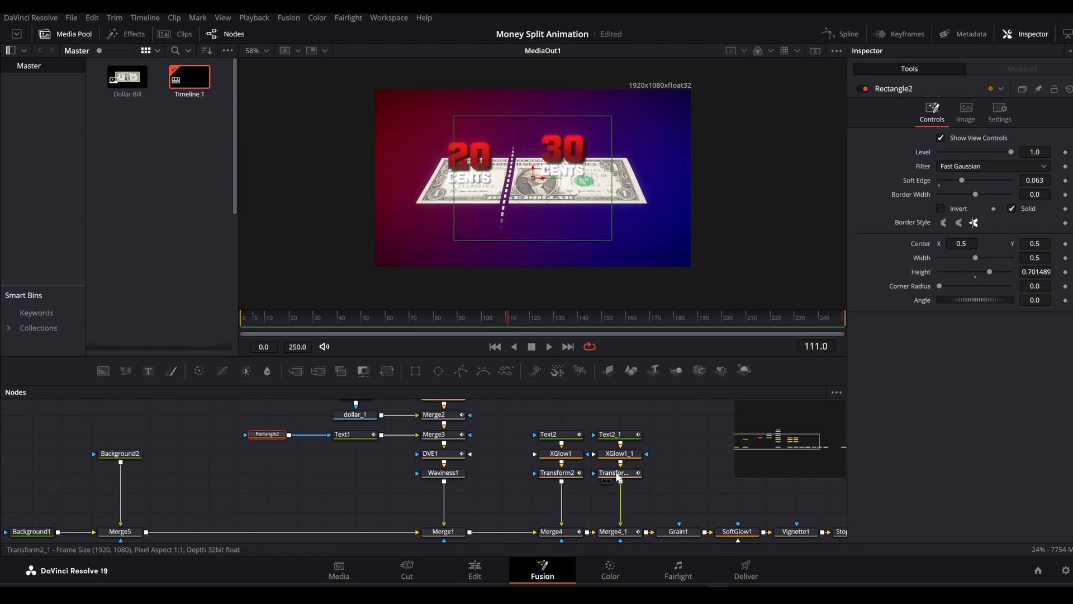
{"action": "left_click", "coordinate": [572, 473]}
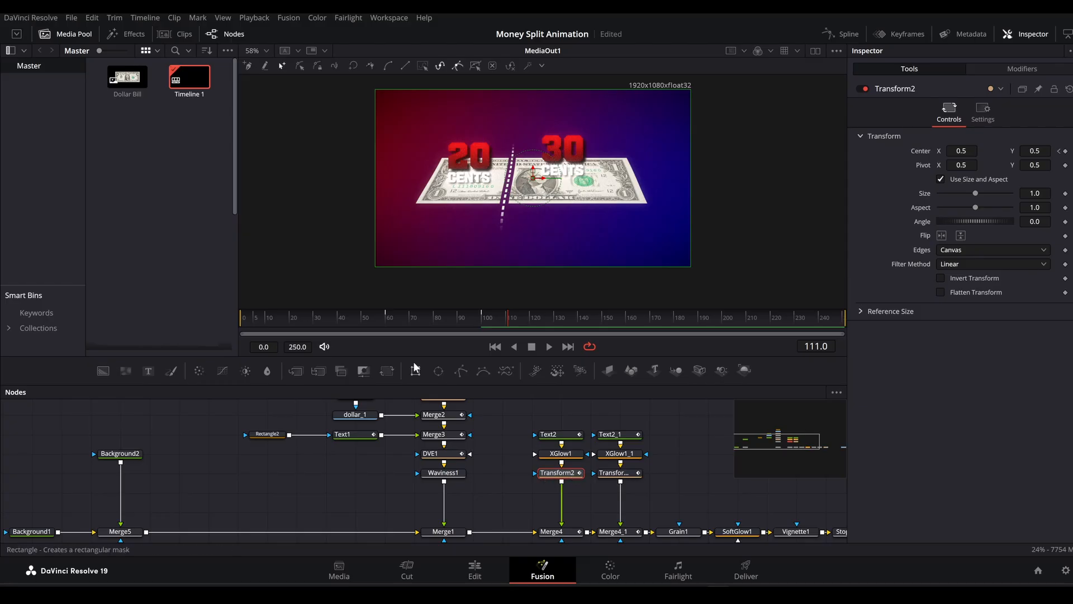
{"action": "left_click_drag", "start_coordinate": [386, 315], "coordinate": [413, 331]}
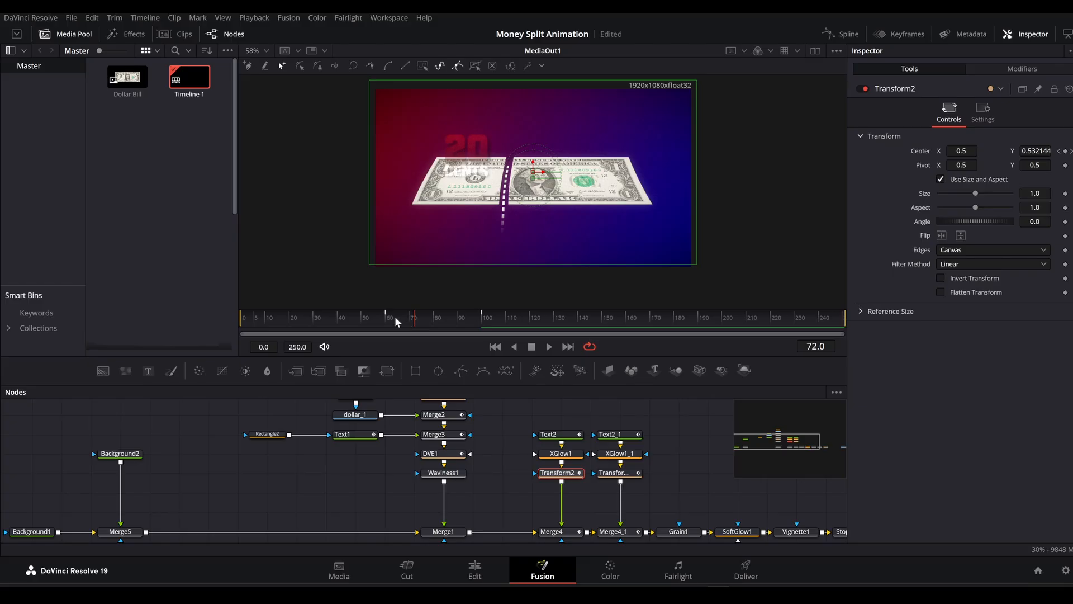
{"action": "left_click", "coordinate": [440, 475]}
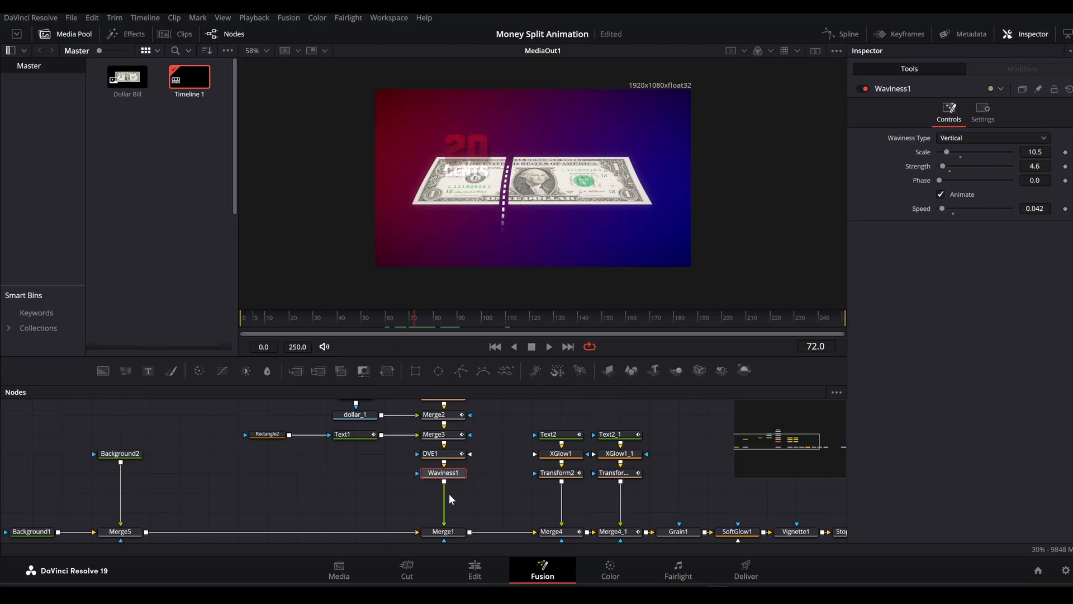
{"action": "left_click", "coordinate": [200, 370]}
{"action": "left_click", "coordinate": [983, 112]}
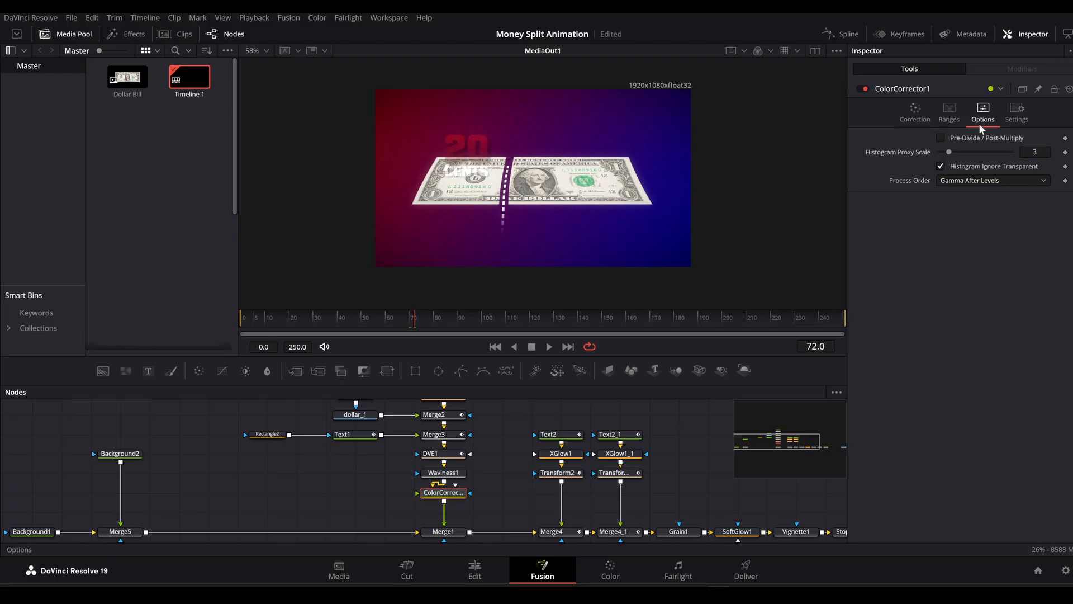
{"action": "left_click", "coordinate": [911, 114]}
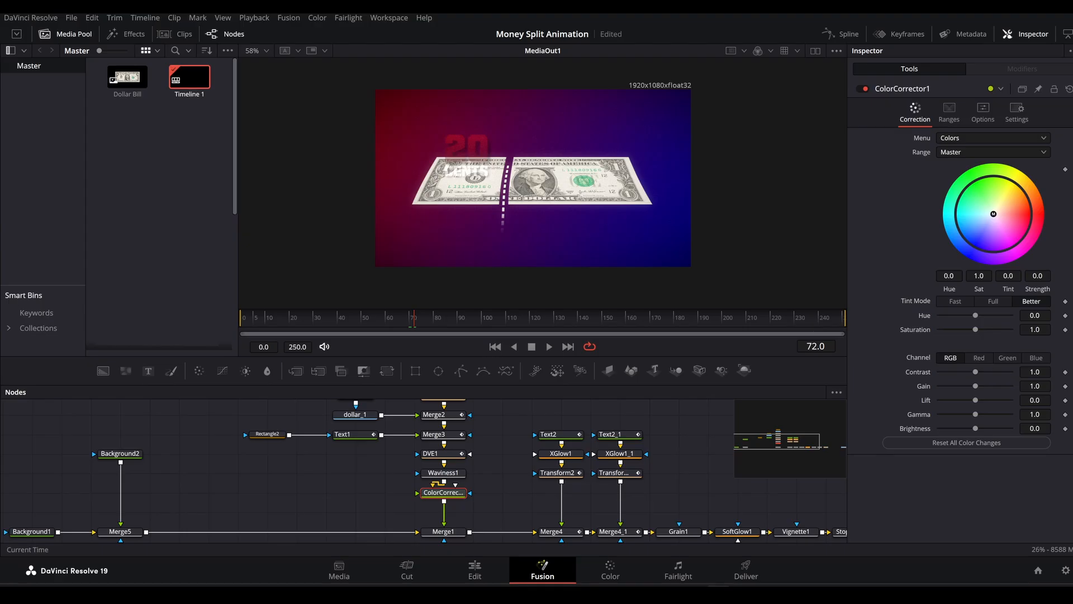
- Set starting keyframes for ColorCorrector1's Gain and Brightness at frame 60
{"action": "key", "text": "Left"}
{"action": "key", "text": "Left"}
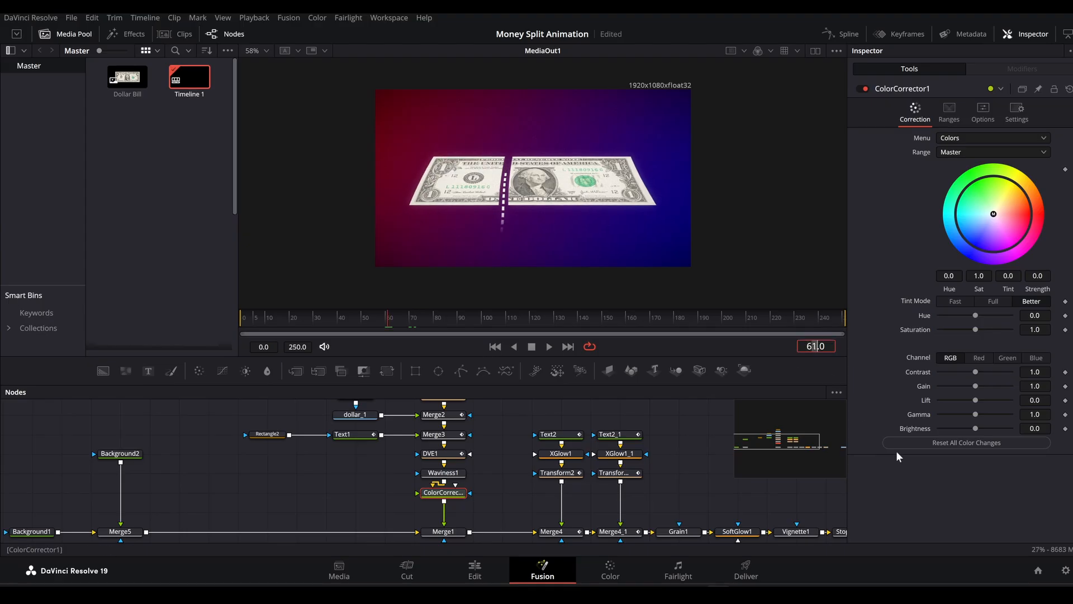
{"action": "left_click", "coordinate": [1065, 386]}
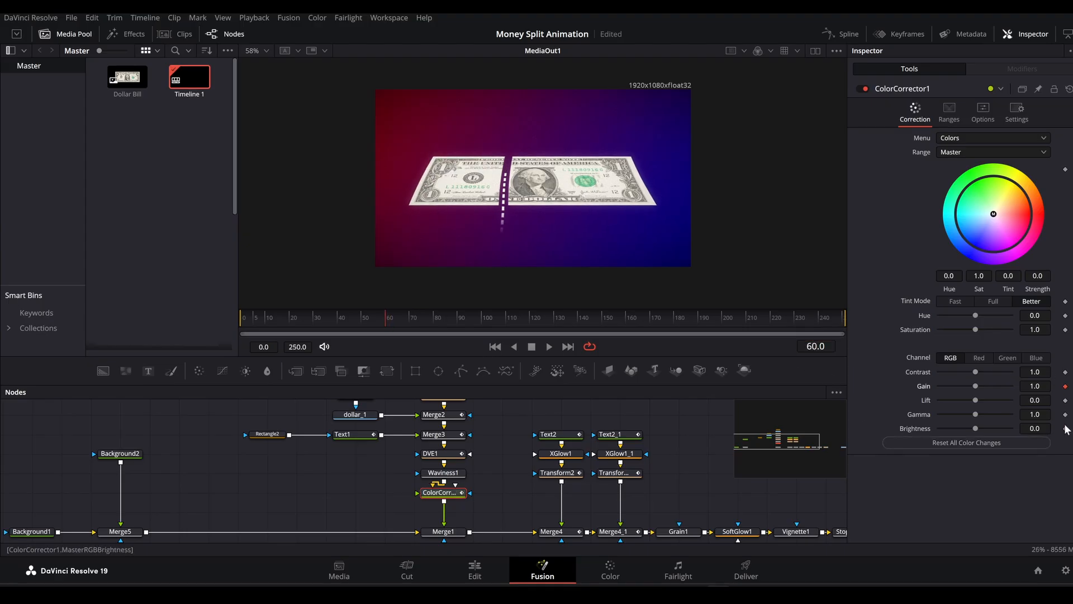
{"action": "left_click", "coordinate": [1065, 428]}
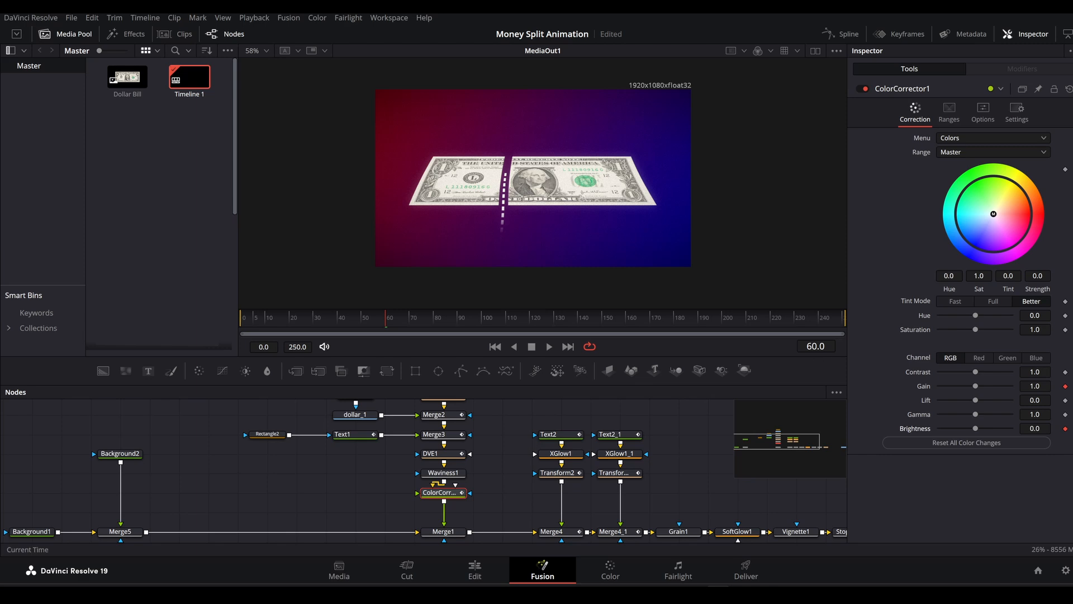
- At frame 100, lower ColorCorrector1's Gain to 0.817 and Brightness to -0.147 to darken the bill
{"action": "key", "text": "space"}
{"action": "key", "text": "space"}
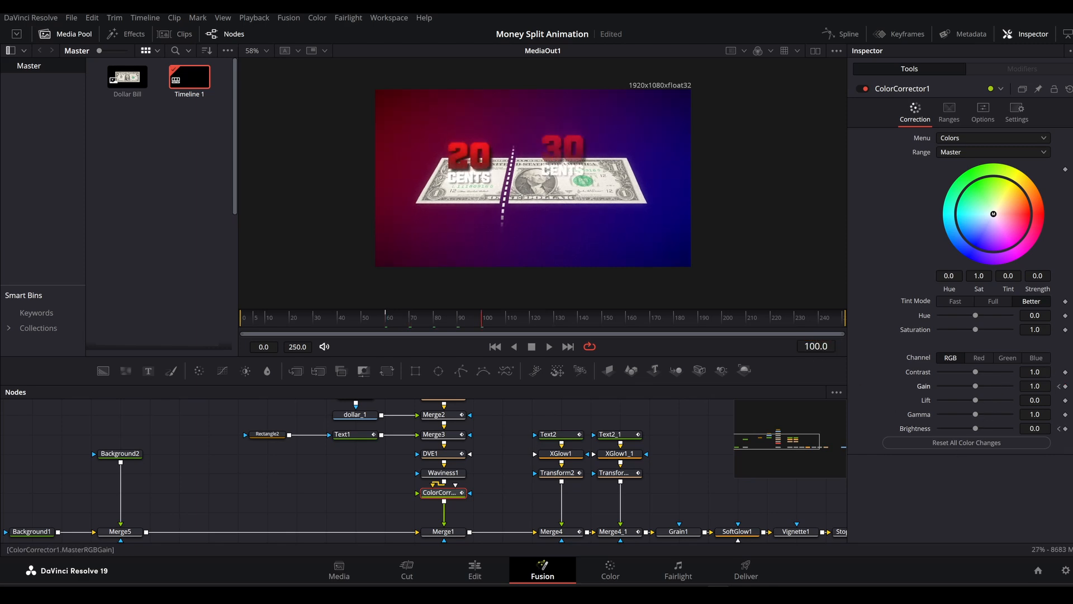
{"action": "left_click_drag", "start_coordinate": [976, 385], "coordinate": [969, 386]}
{"action": "left_click_drag", "start_coordinate": [975, 429], "coordinate": [972, 428]}
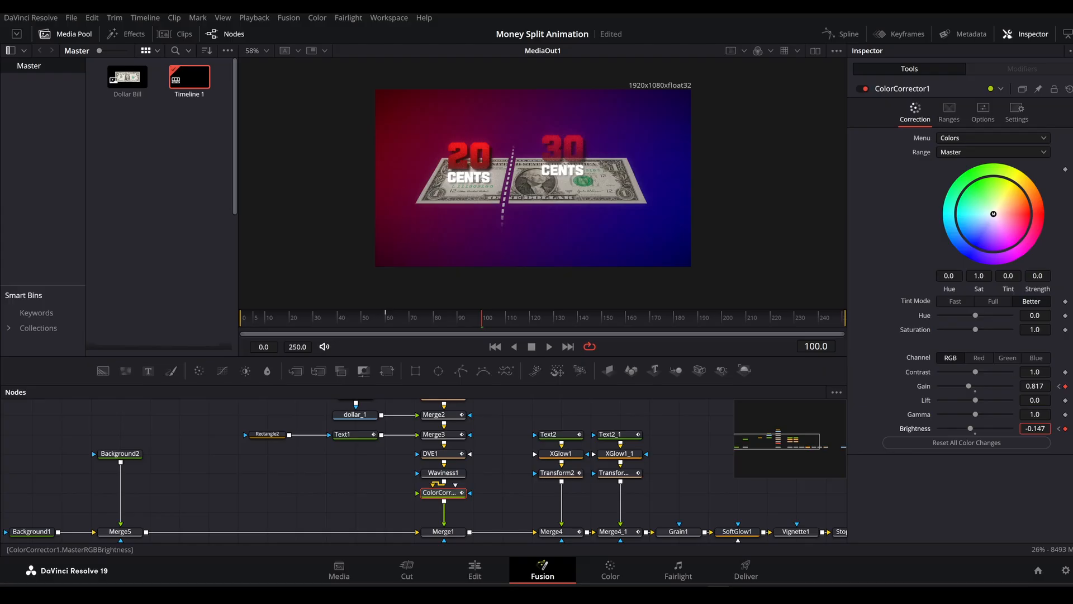
- Reverse Background2's linear gradient, placing its start at about X 1.235, Y -0.252 and its end at about X -0.016, Y 1.061
{"action": "scroll", "coordinate": [656, 429], "scroll_direction": "down", "scroll_amount": 2}
{"action": "scroll", "coordinate": [655, 430], "scroll_direction": "right", "scroll_amount": 5}
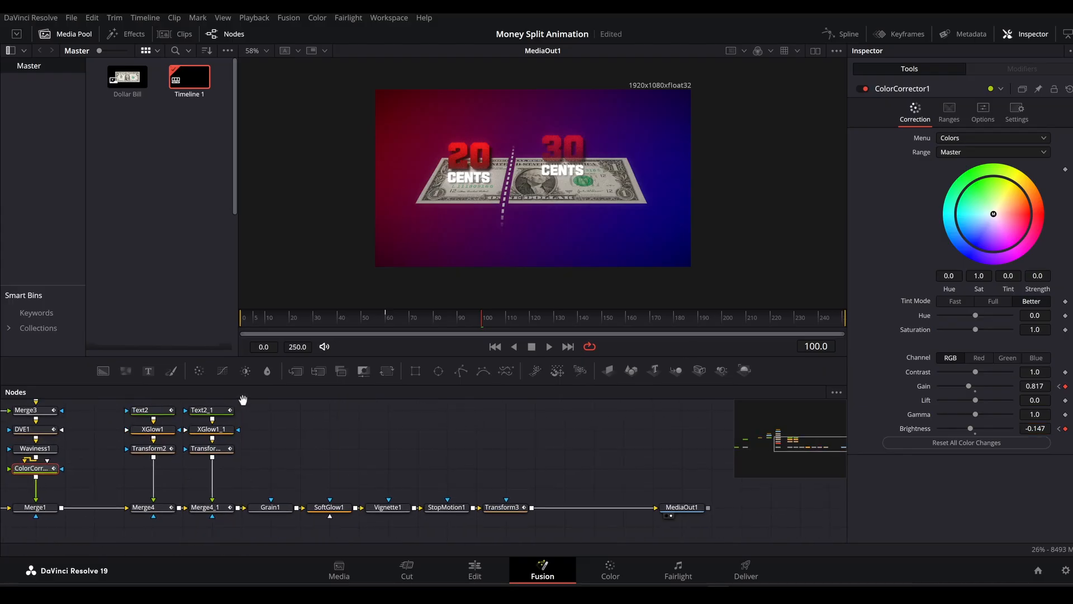
{"action": "scroll", "coordinate": [391, 448], "scroll_direction": "left", "scroll_amount": 12}
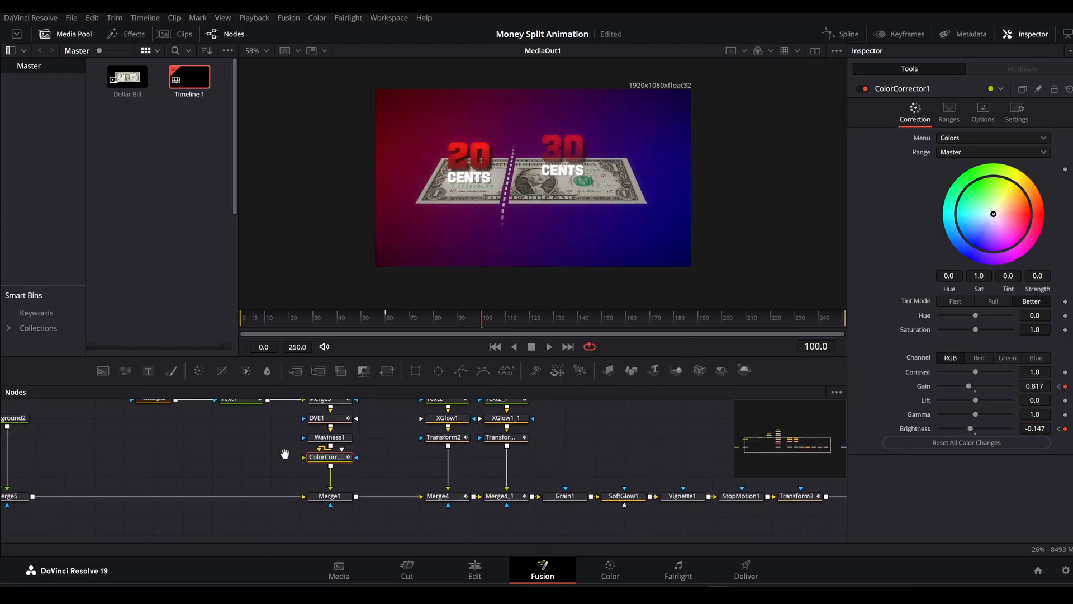
{"action": "left_click", "coordinate": [379, 438]}
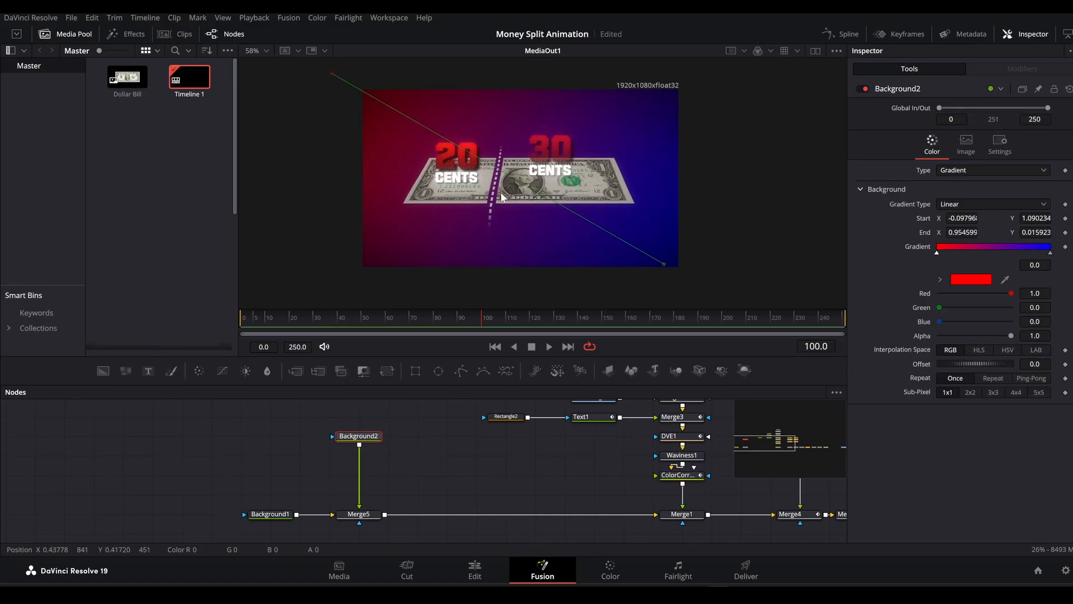
{"action": "key", "text": "minus"}
{"action": "left_click_drag", "start_coordinate": [629, 242], "coordinate": [690, 274]}
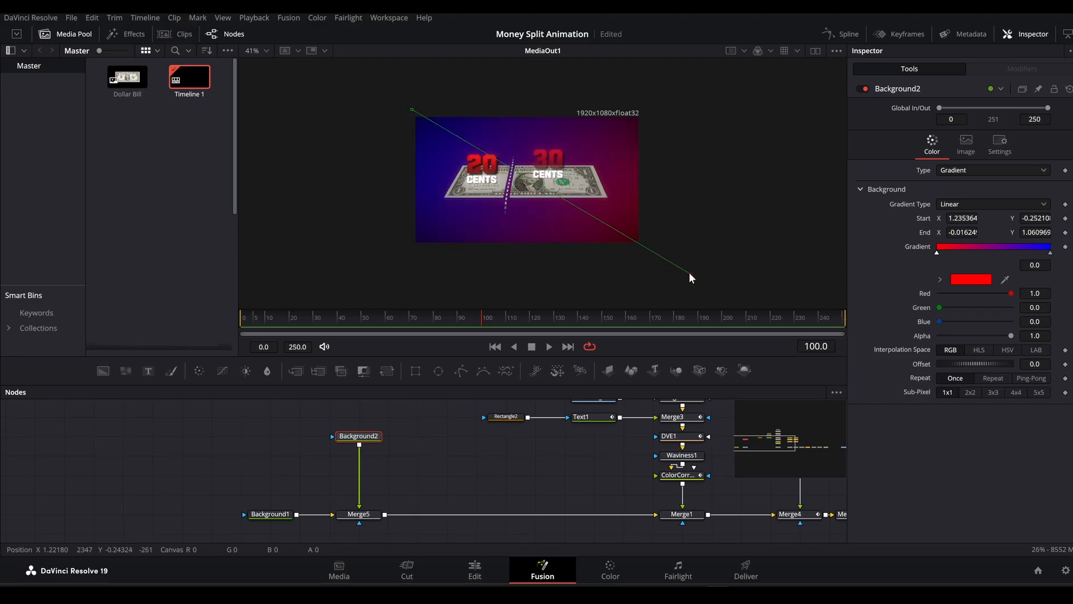
- Raise Merge5's Blend to 0.756 and scrub through the frames up to 84
{"action": "left_click", "coordinate": [358, 514]}
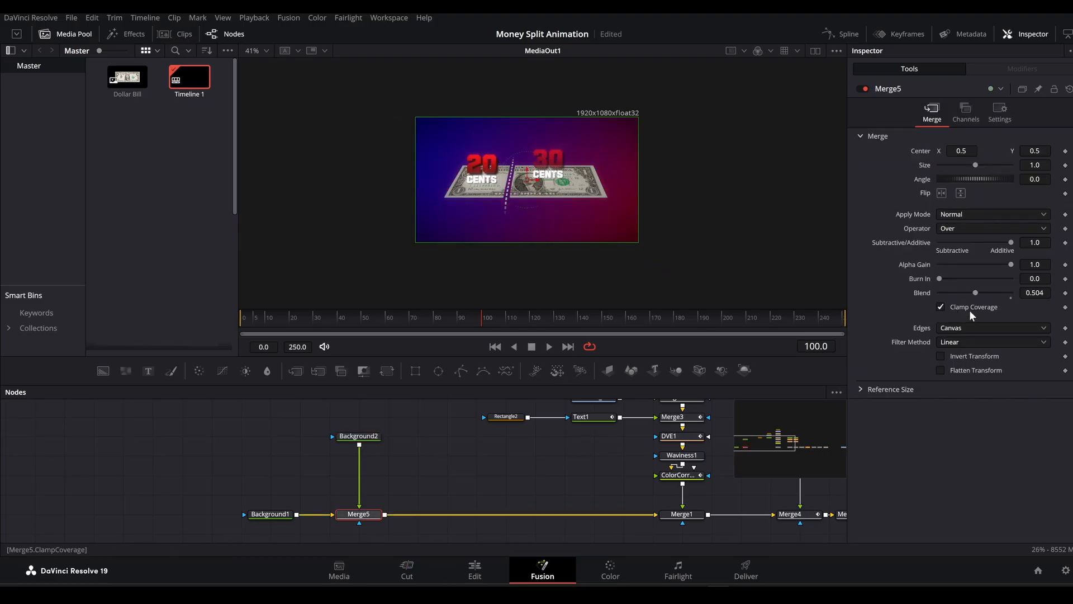
{"action": "left_click_drag", "start_coordinate": [975, 294], "coordinate": [993, 296]}
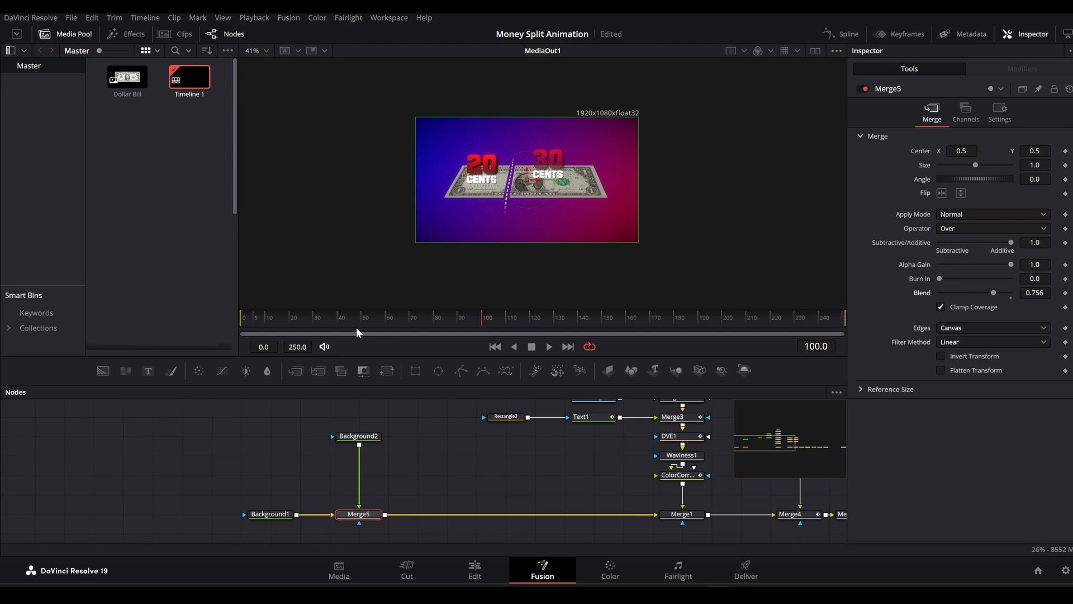
{"action": "left_click_drag", "start_coordinate": [350, 317], "coordinate": [443, 317]}
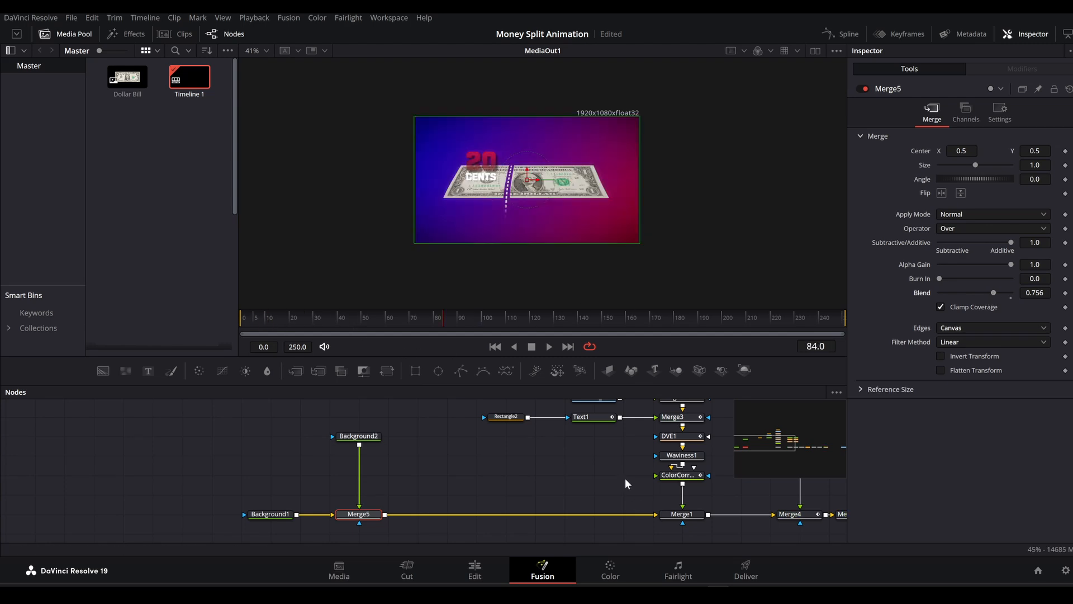
- Shift both Blend keyframes of Merge3 to about frames 20 and 50, close the keyframe editor and scrub through the animation
{"action": "left_click_drag", "start_coordinate": [630, 485], "coordinate": [477, 485]}
{"action": "left_click", "coordinate": [578, 441]}
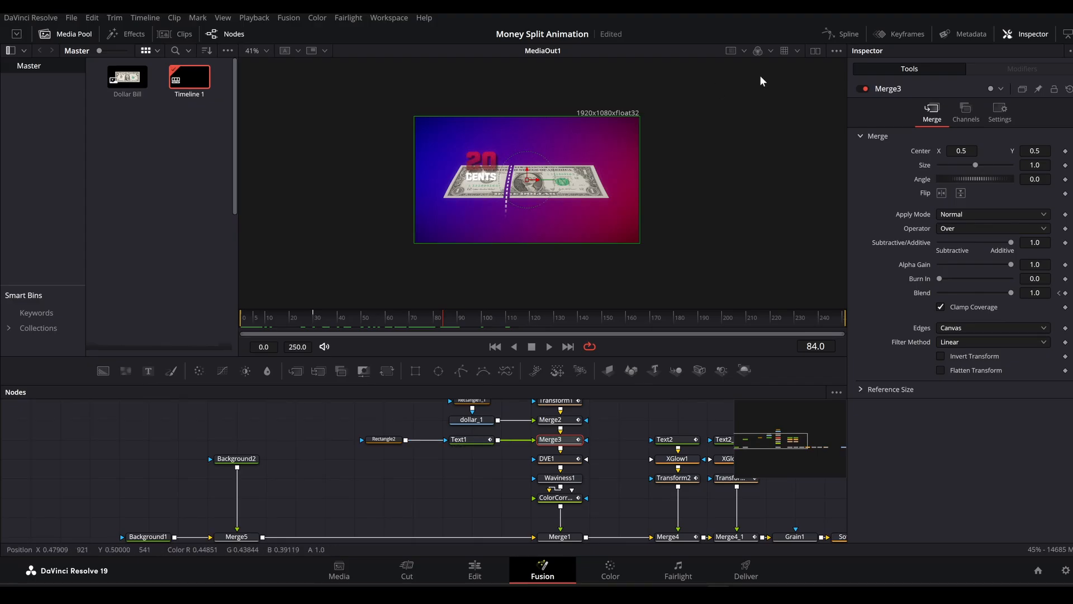
{"action": "left_click", "coordinate": [900, 35]}
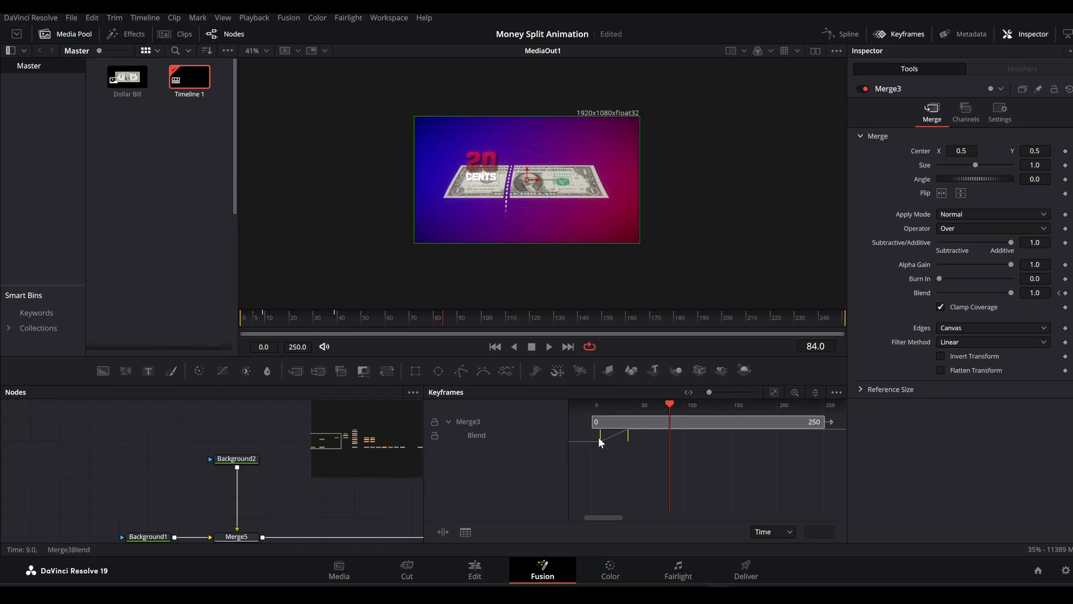
{"action": "left_click_drag", "start_coordinate": [260, 317], "coordinate": [336, 321]}
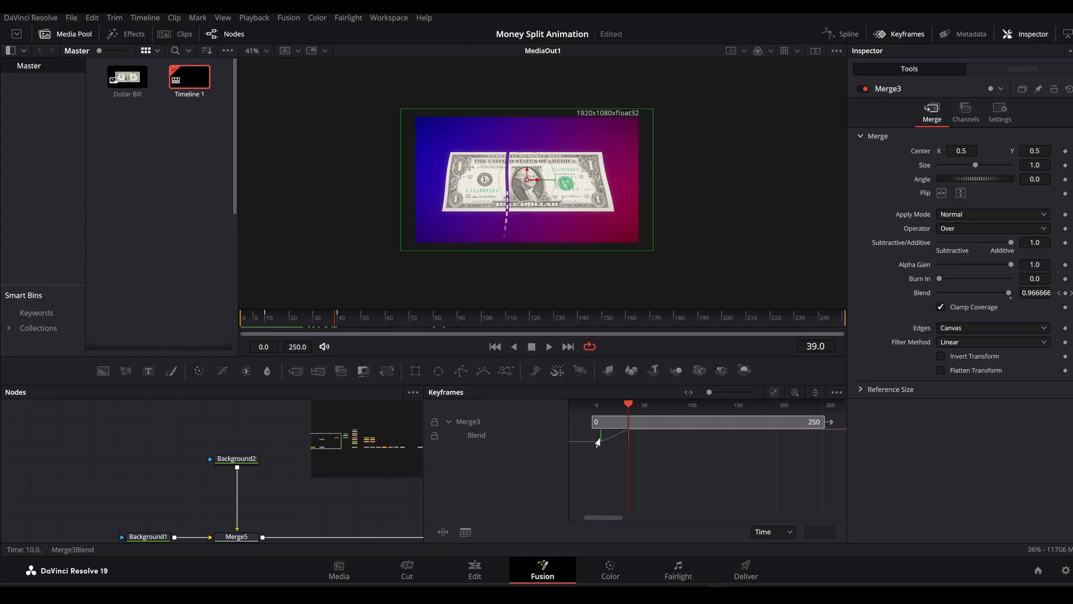
{"action": "left_click", "coordinate": [901, 35]}
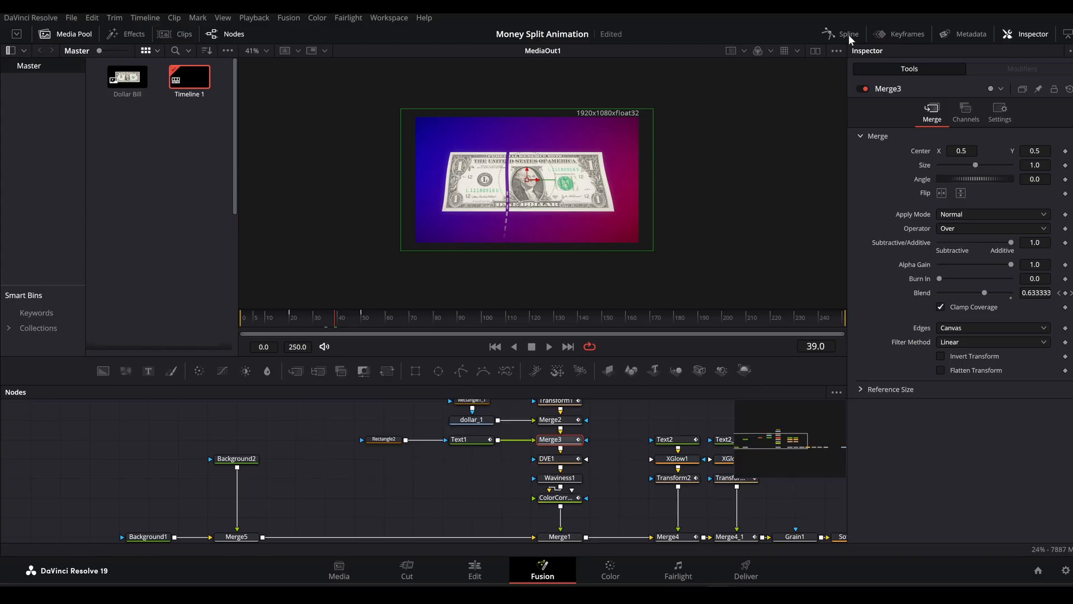
{"action": "left_click_drag", "start_coordinate": [274, 320], "coordinate": [513, 325]}
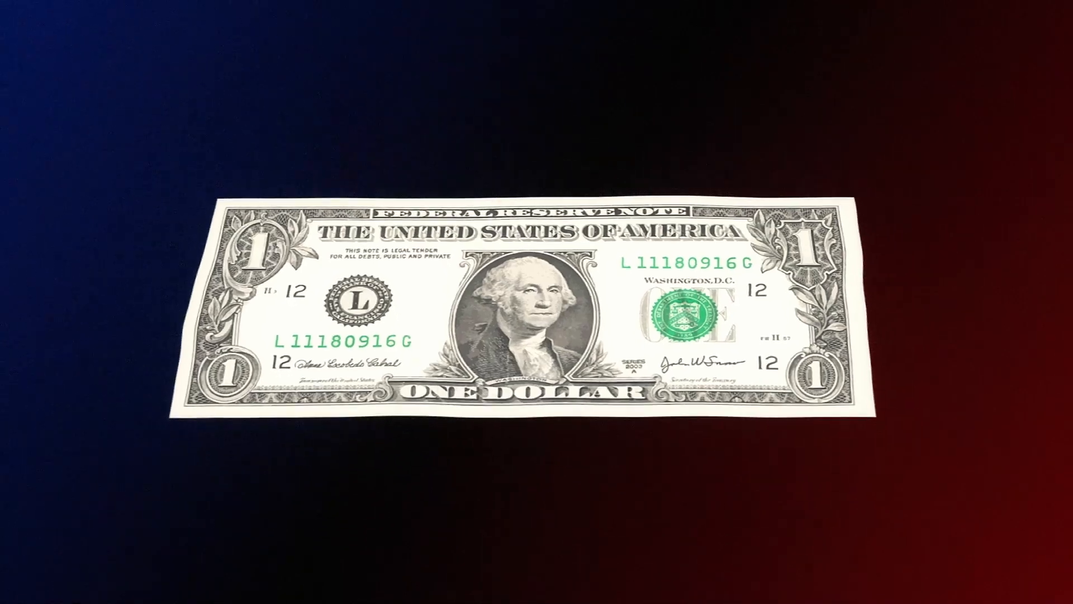